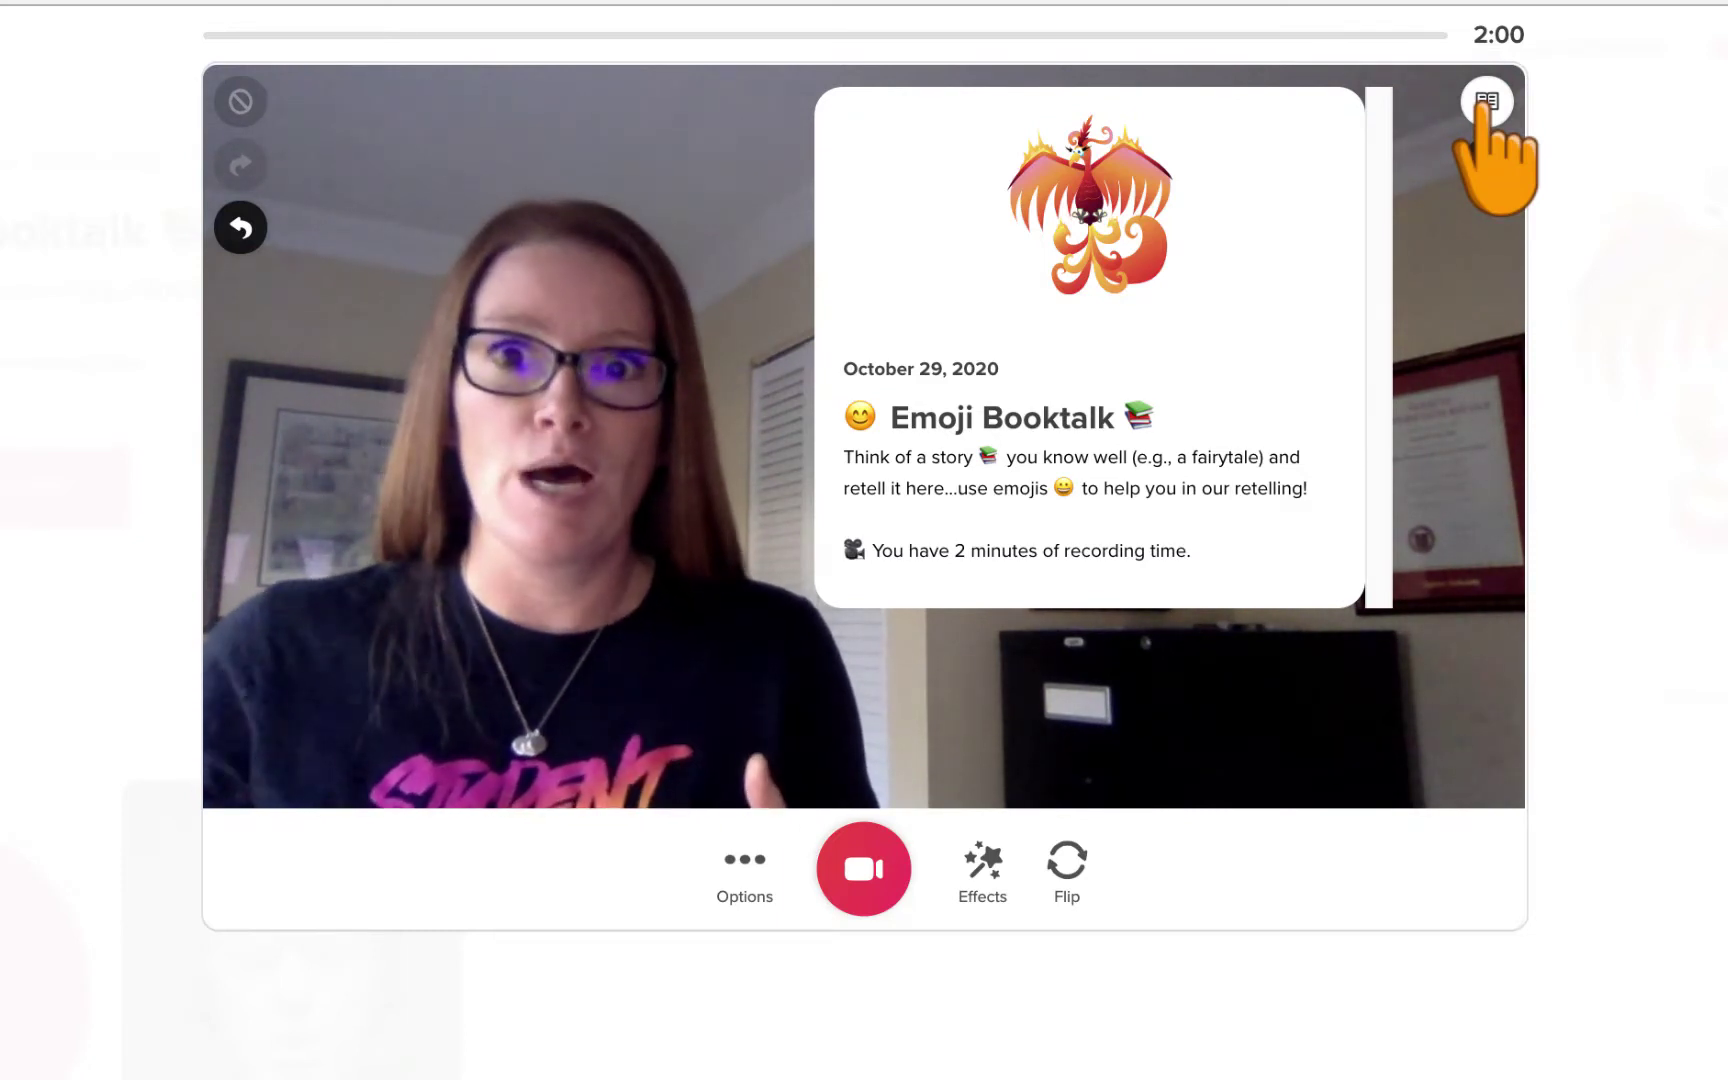
Hide the Emoji Booktalk topic card to reveal the full webcam picture
{"action": "left_click", "coordinate": [1485, 104]}
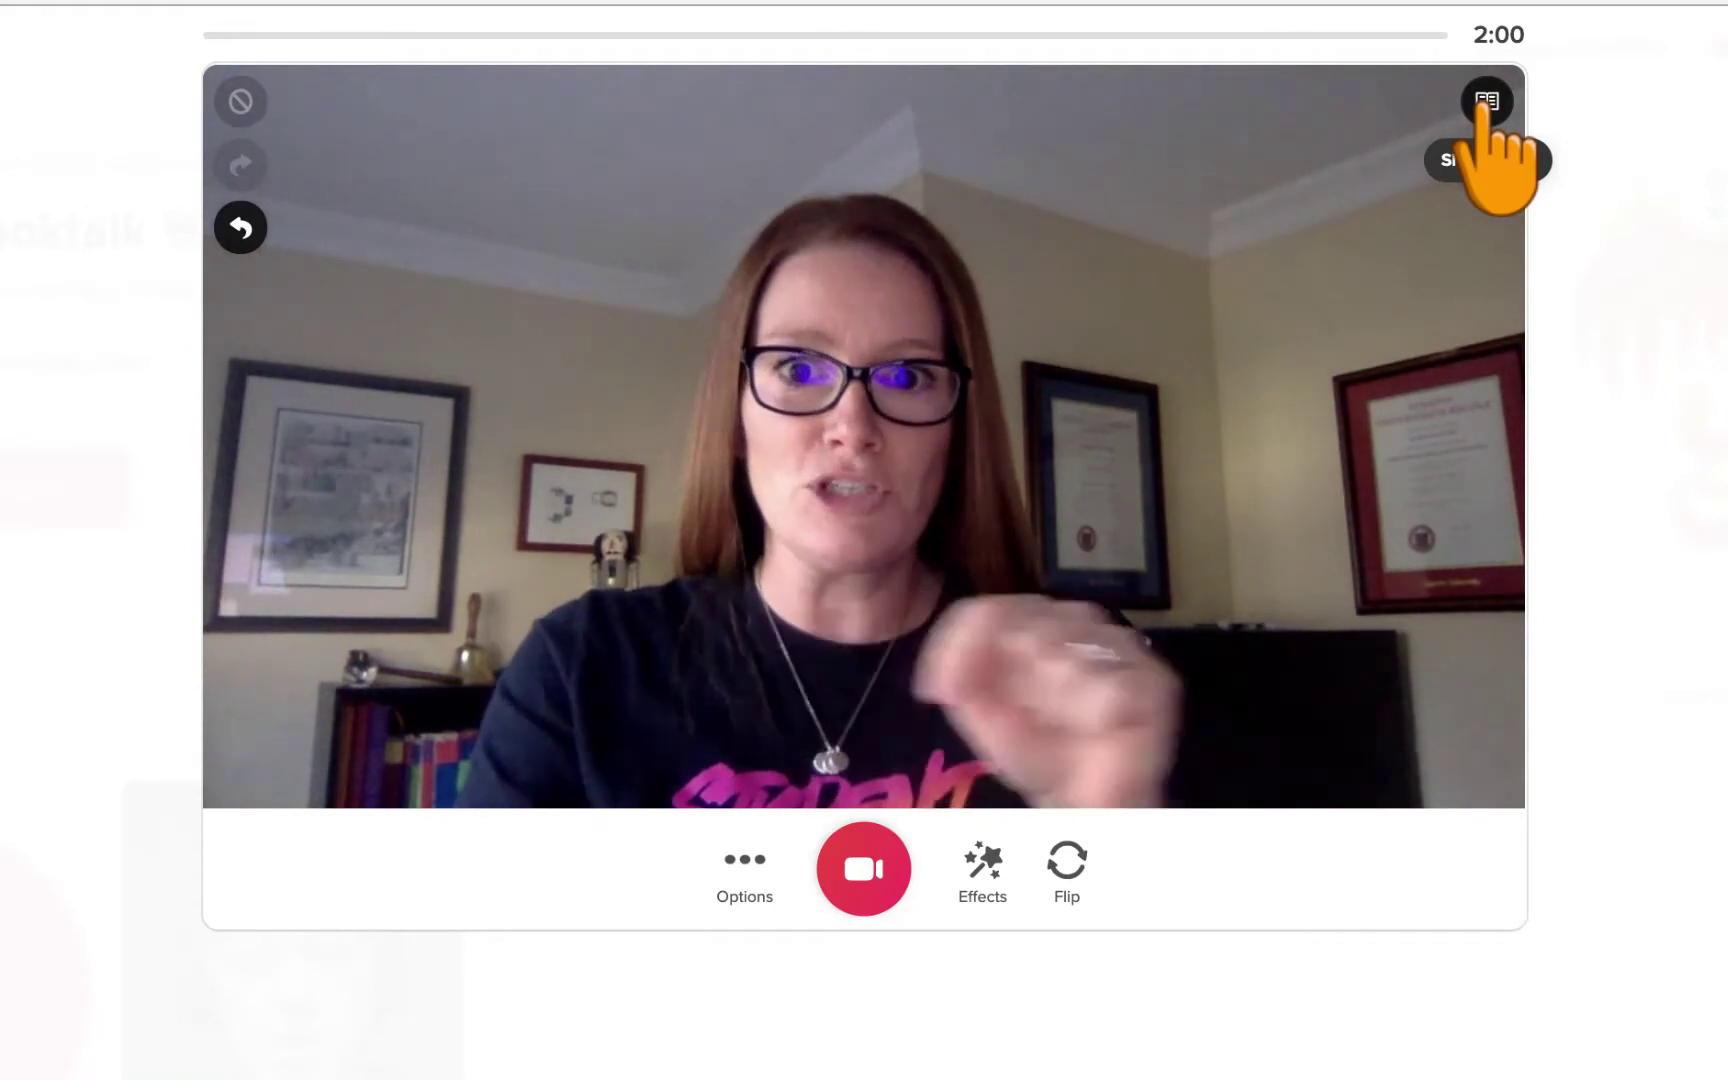
Add a purple Superpower-style 'Goldilocks and the Three Bears' text banner at the video's bottom
{"action": "left_click", "coordinate": [977, 858]}
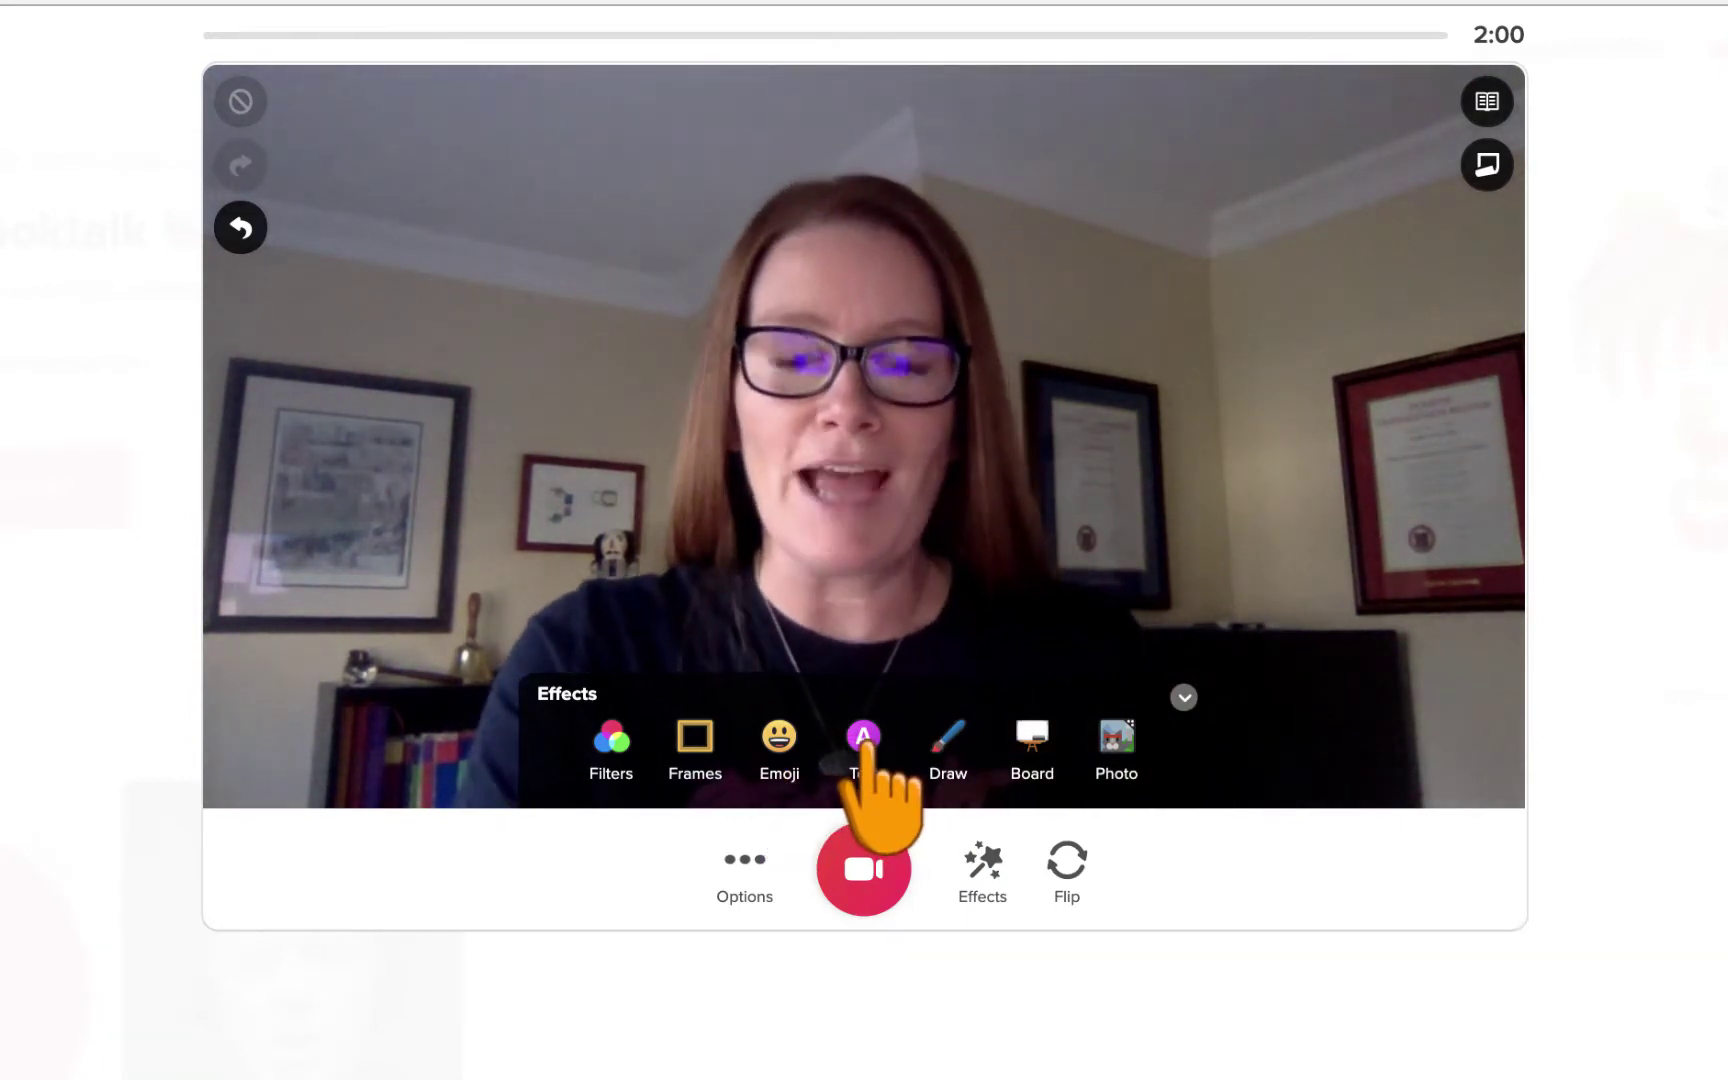
{"action": "left_click", "coordinate": [862, 742]}
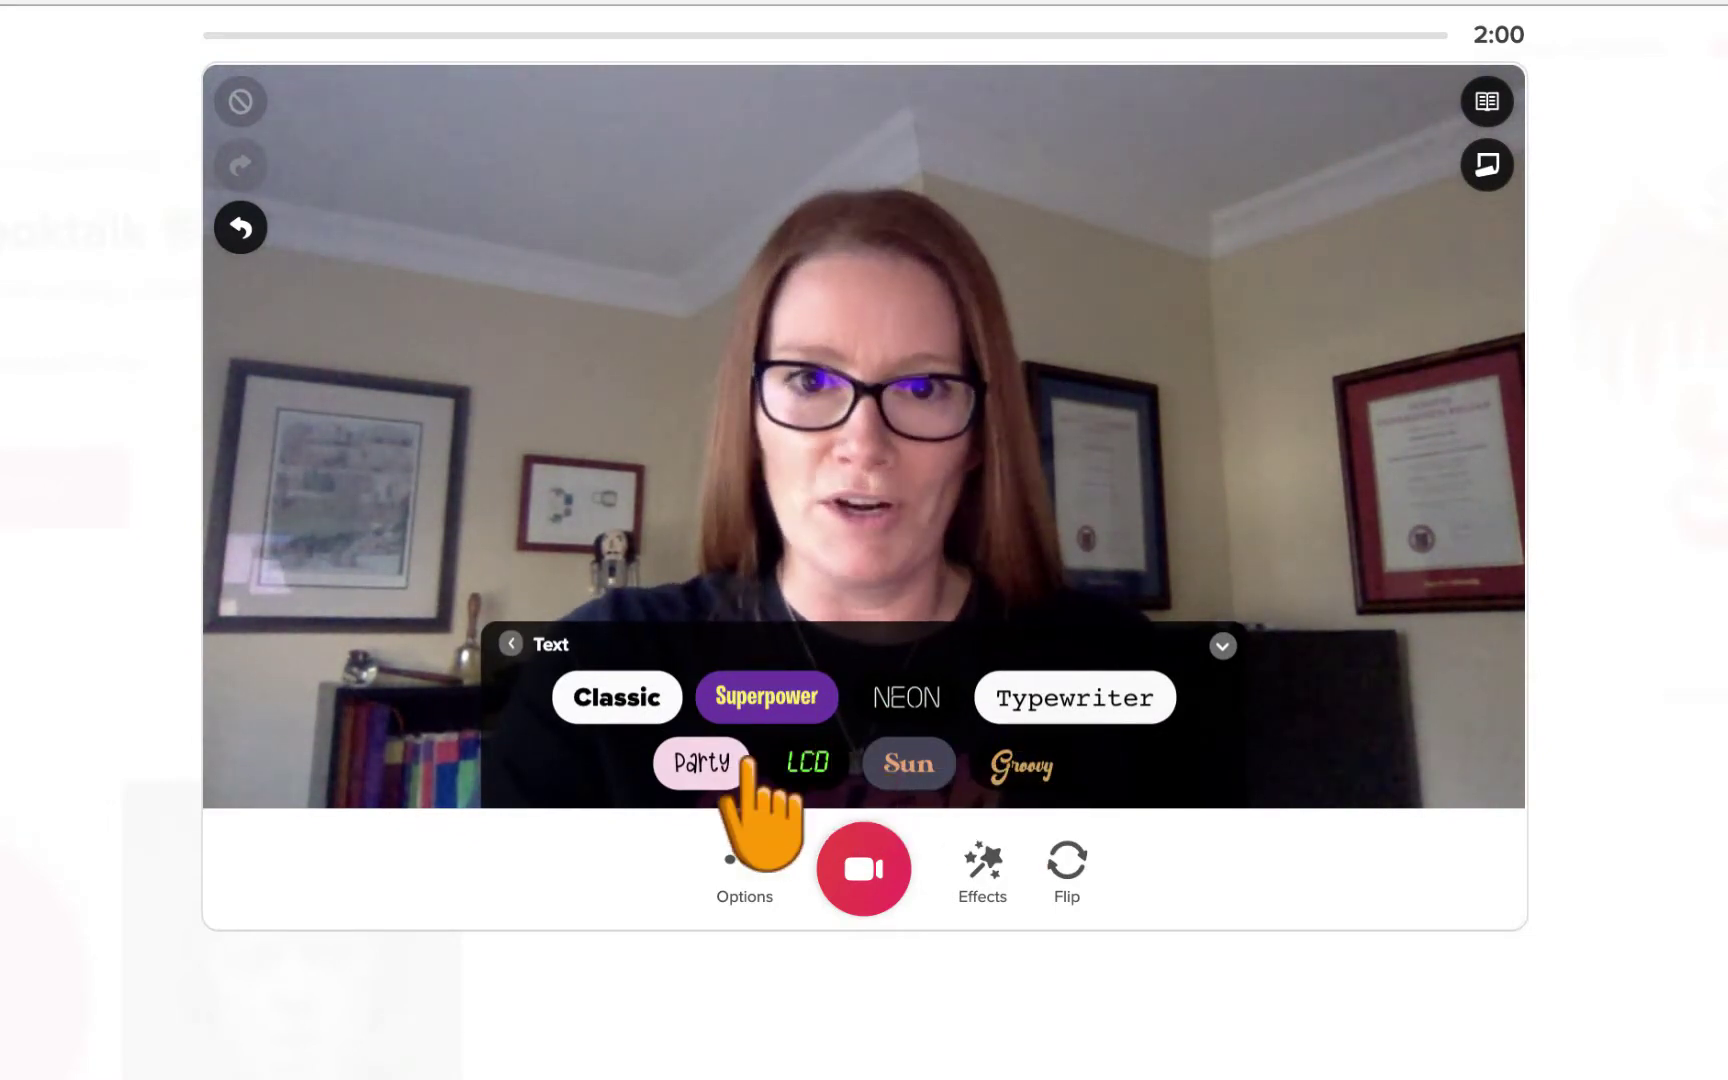
{"action": "left_click", "coordinate": [784, 698]}
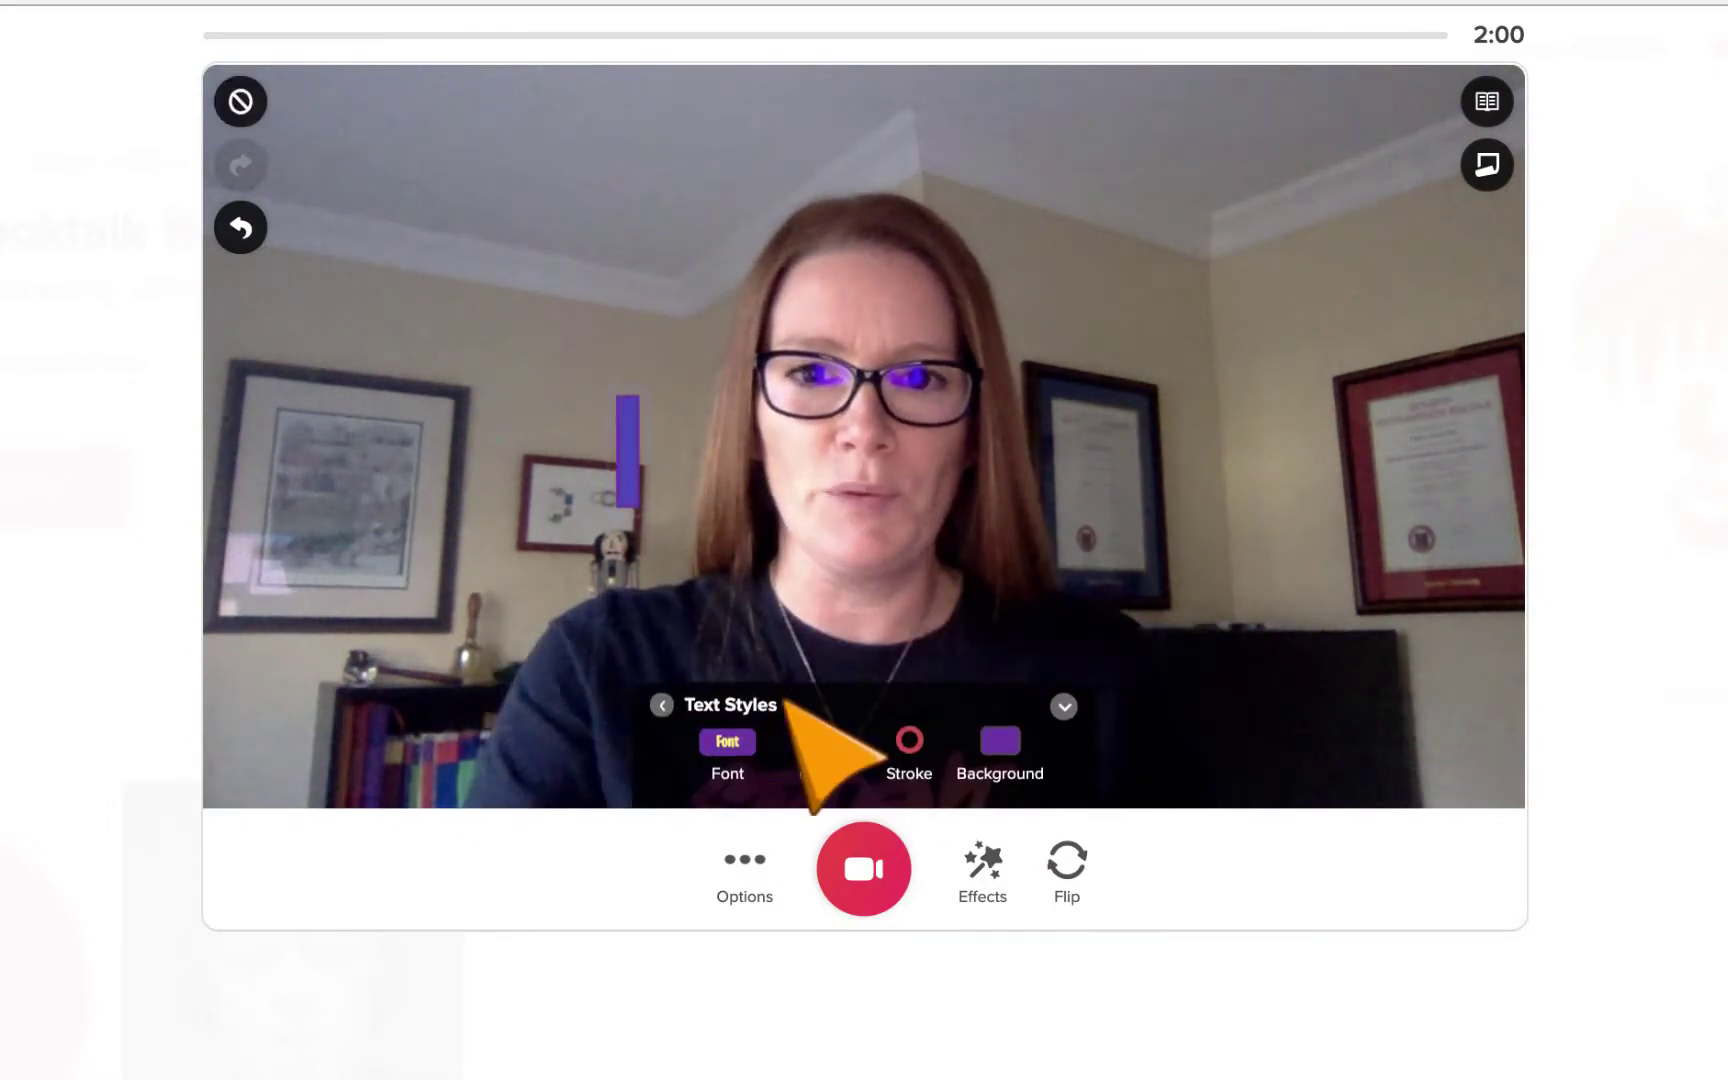
{"action": "type", "text": "Goldil"}
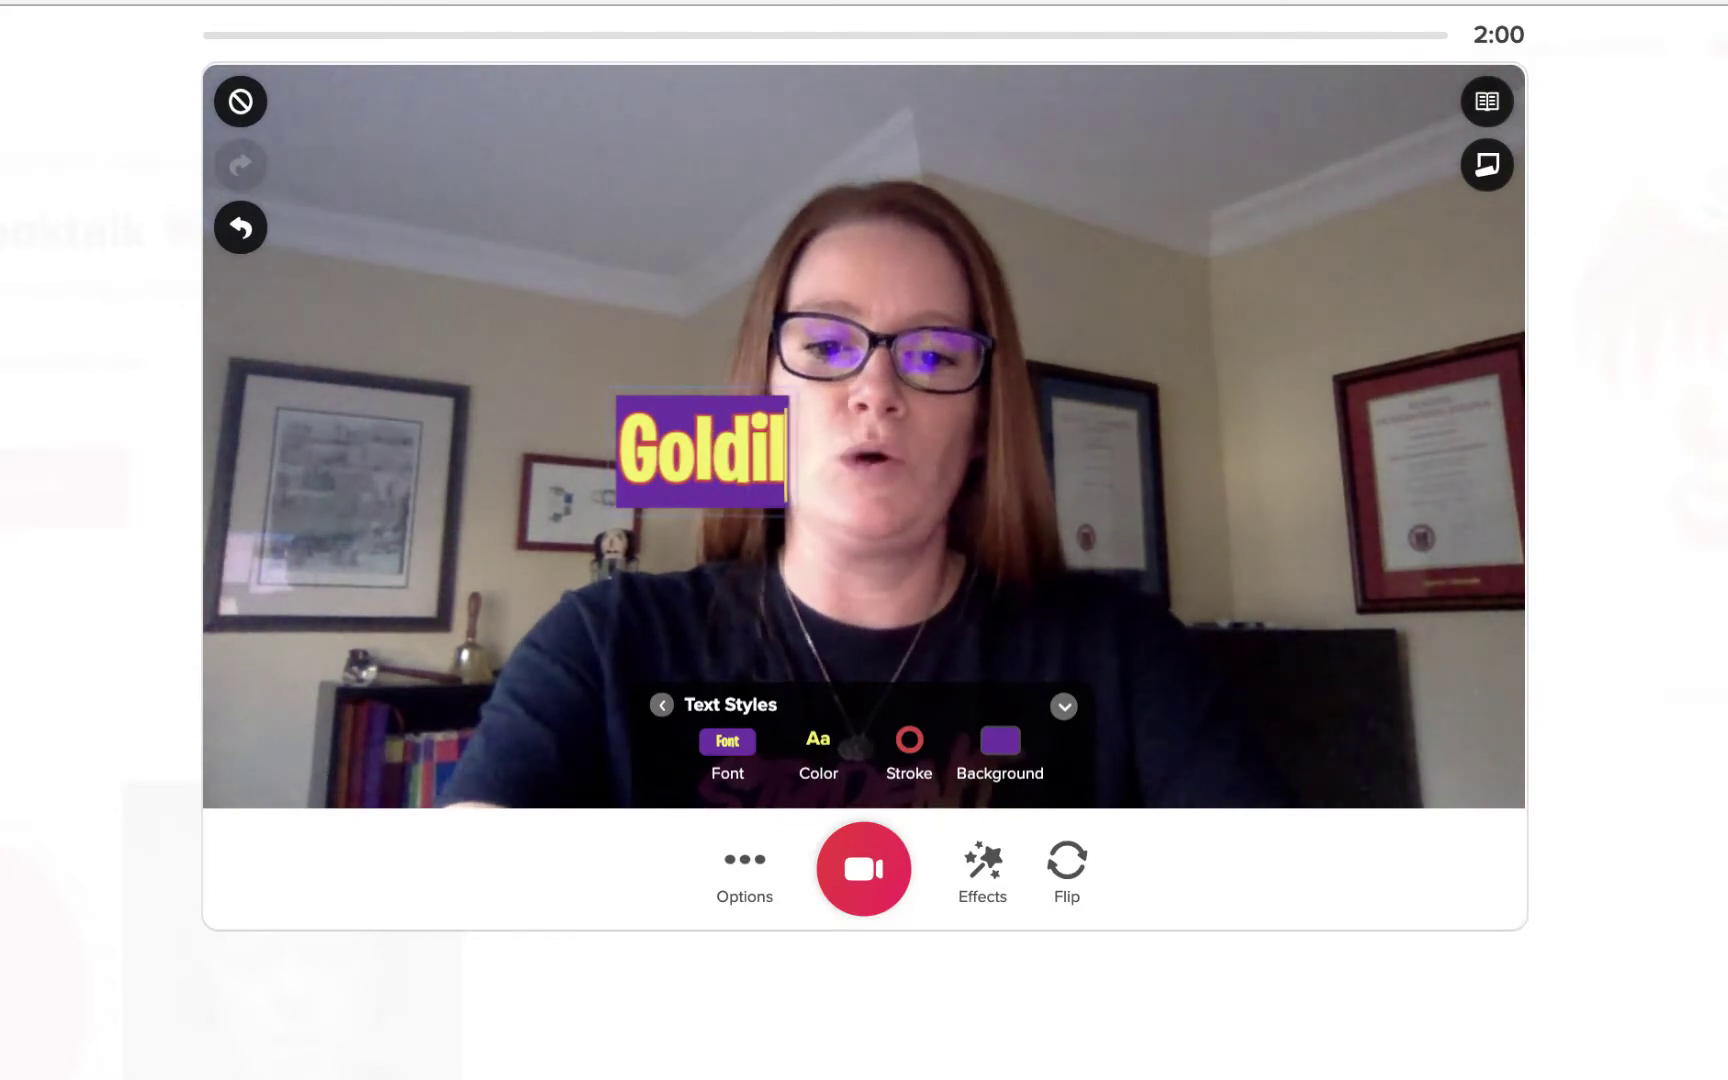
{"action": "type", "text": "ocks and the Th"}
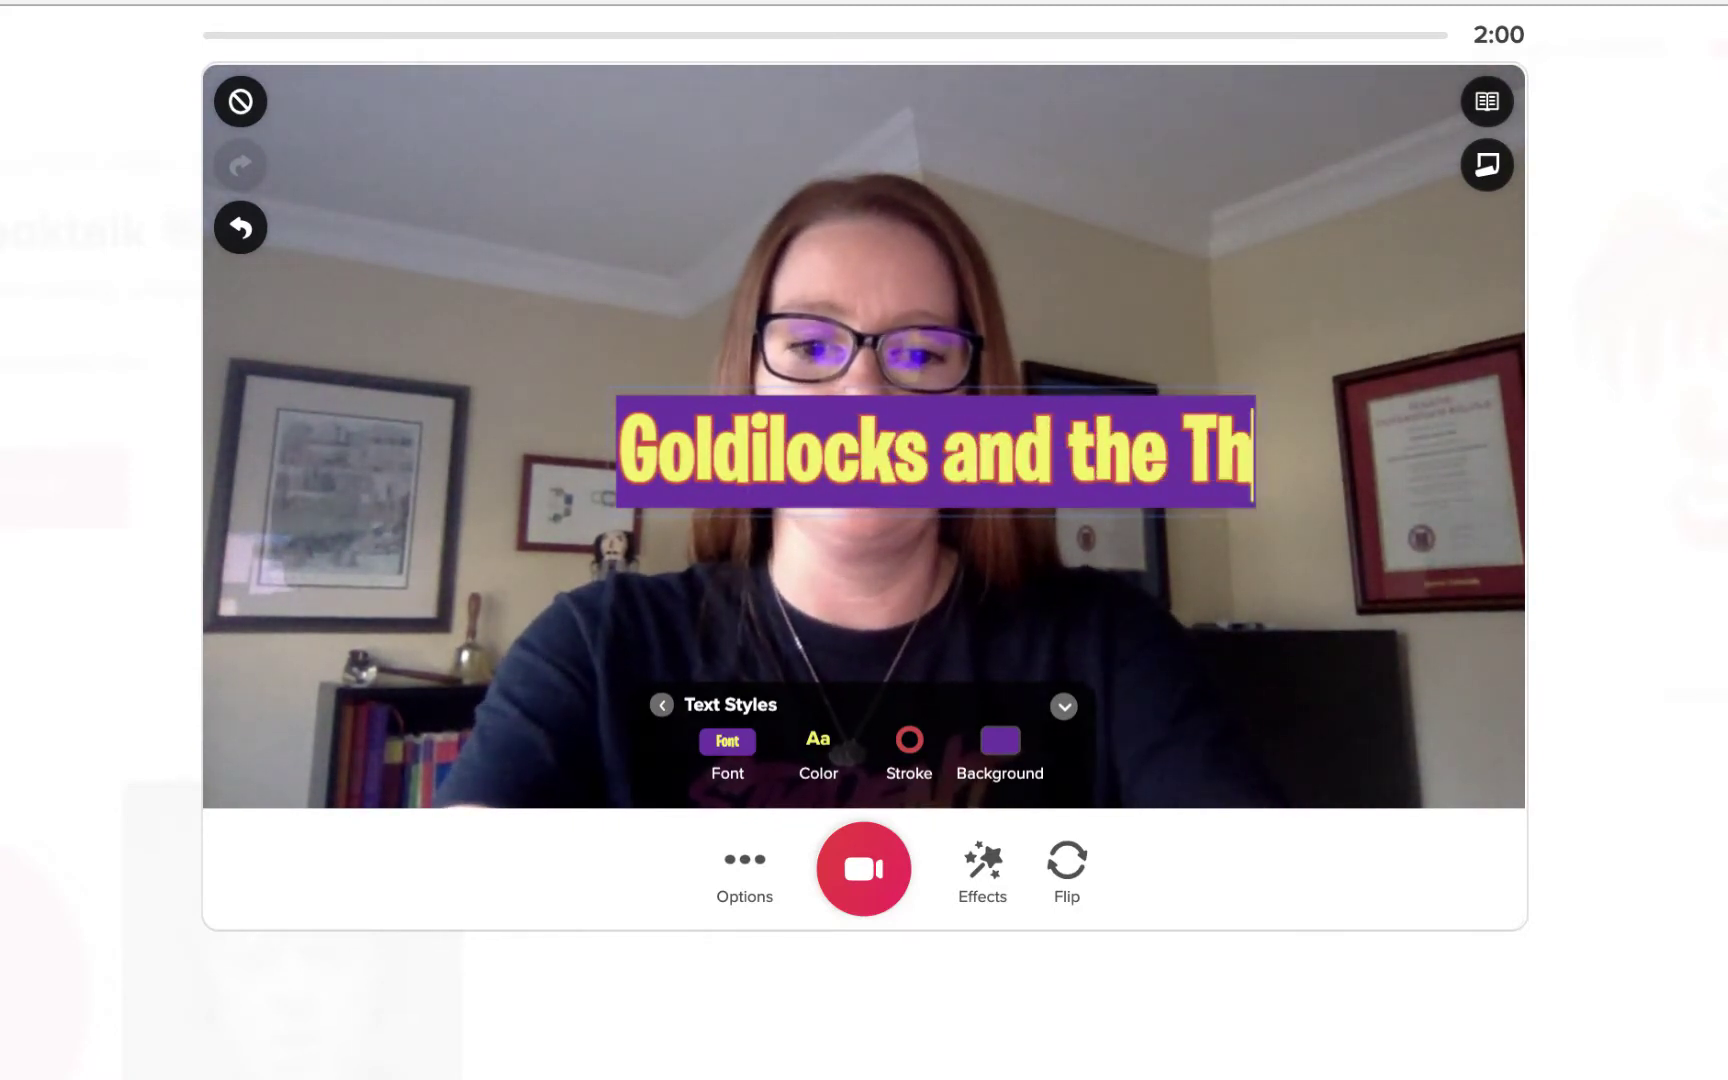
{"action": "type", "text": "ree Bears"}
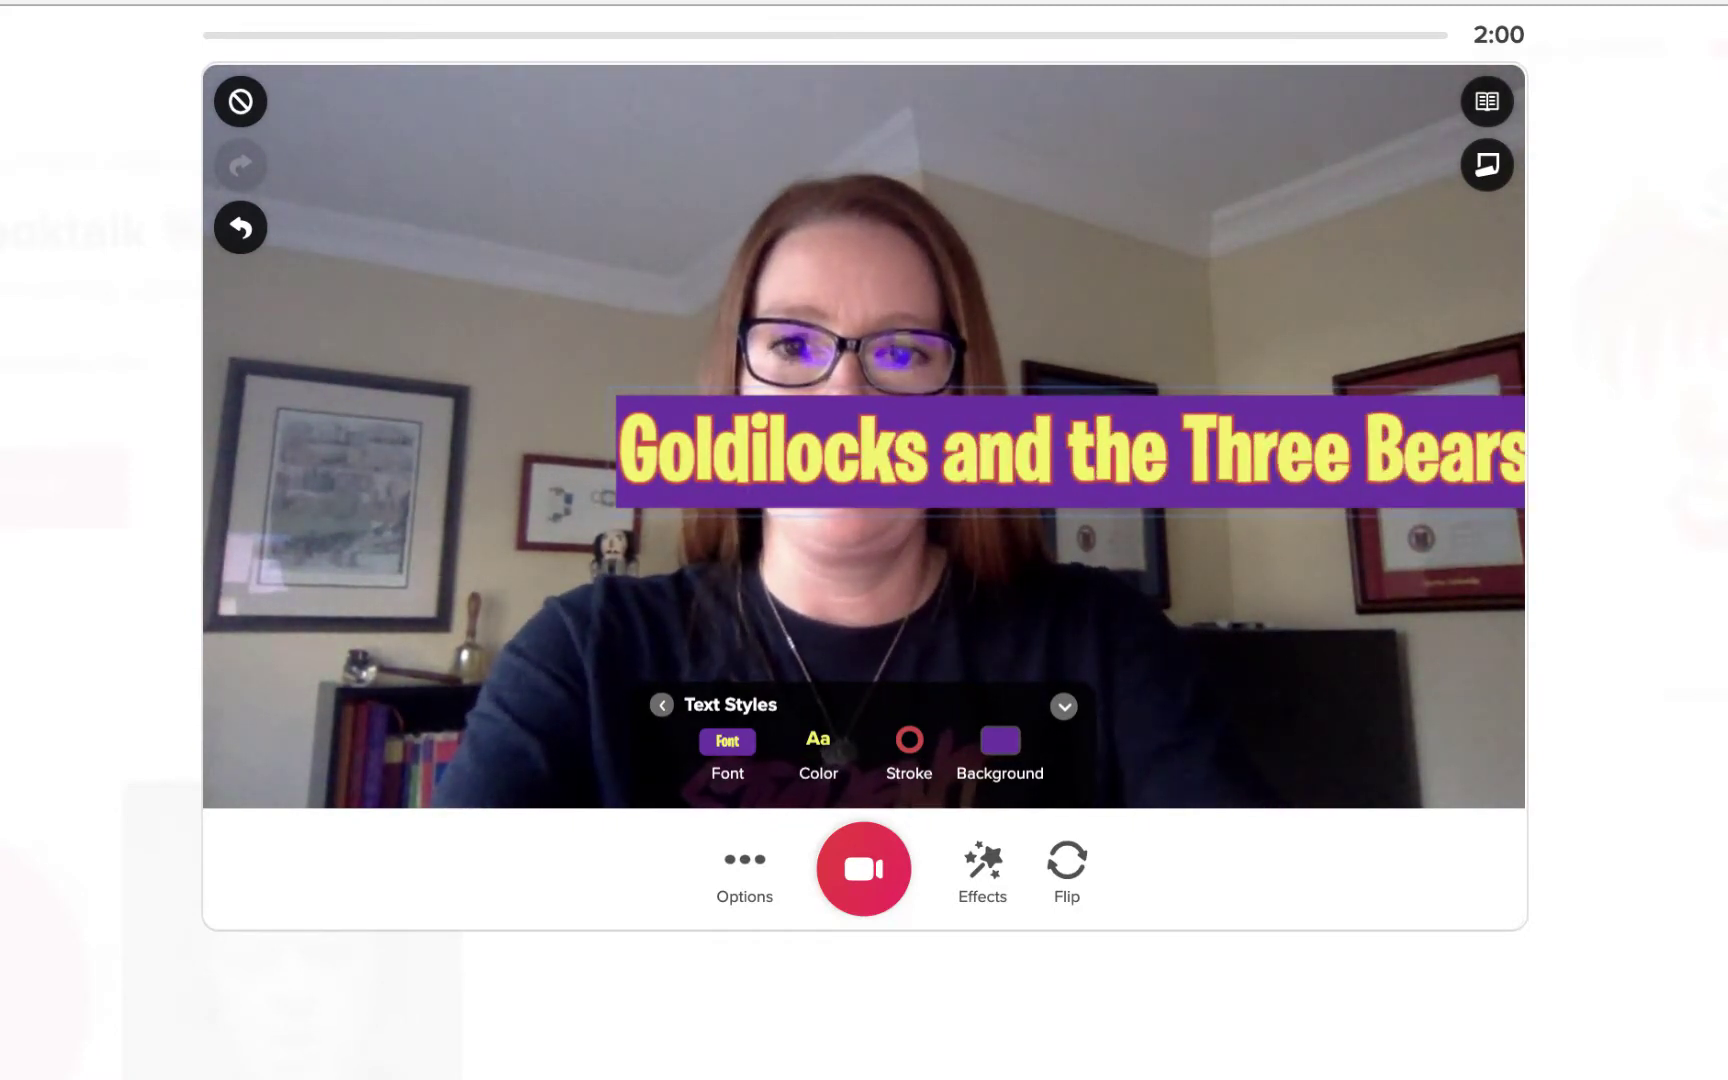
{"action": "left_click", "coordinate": [1031, 338]}
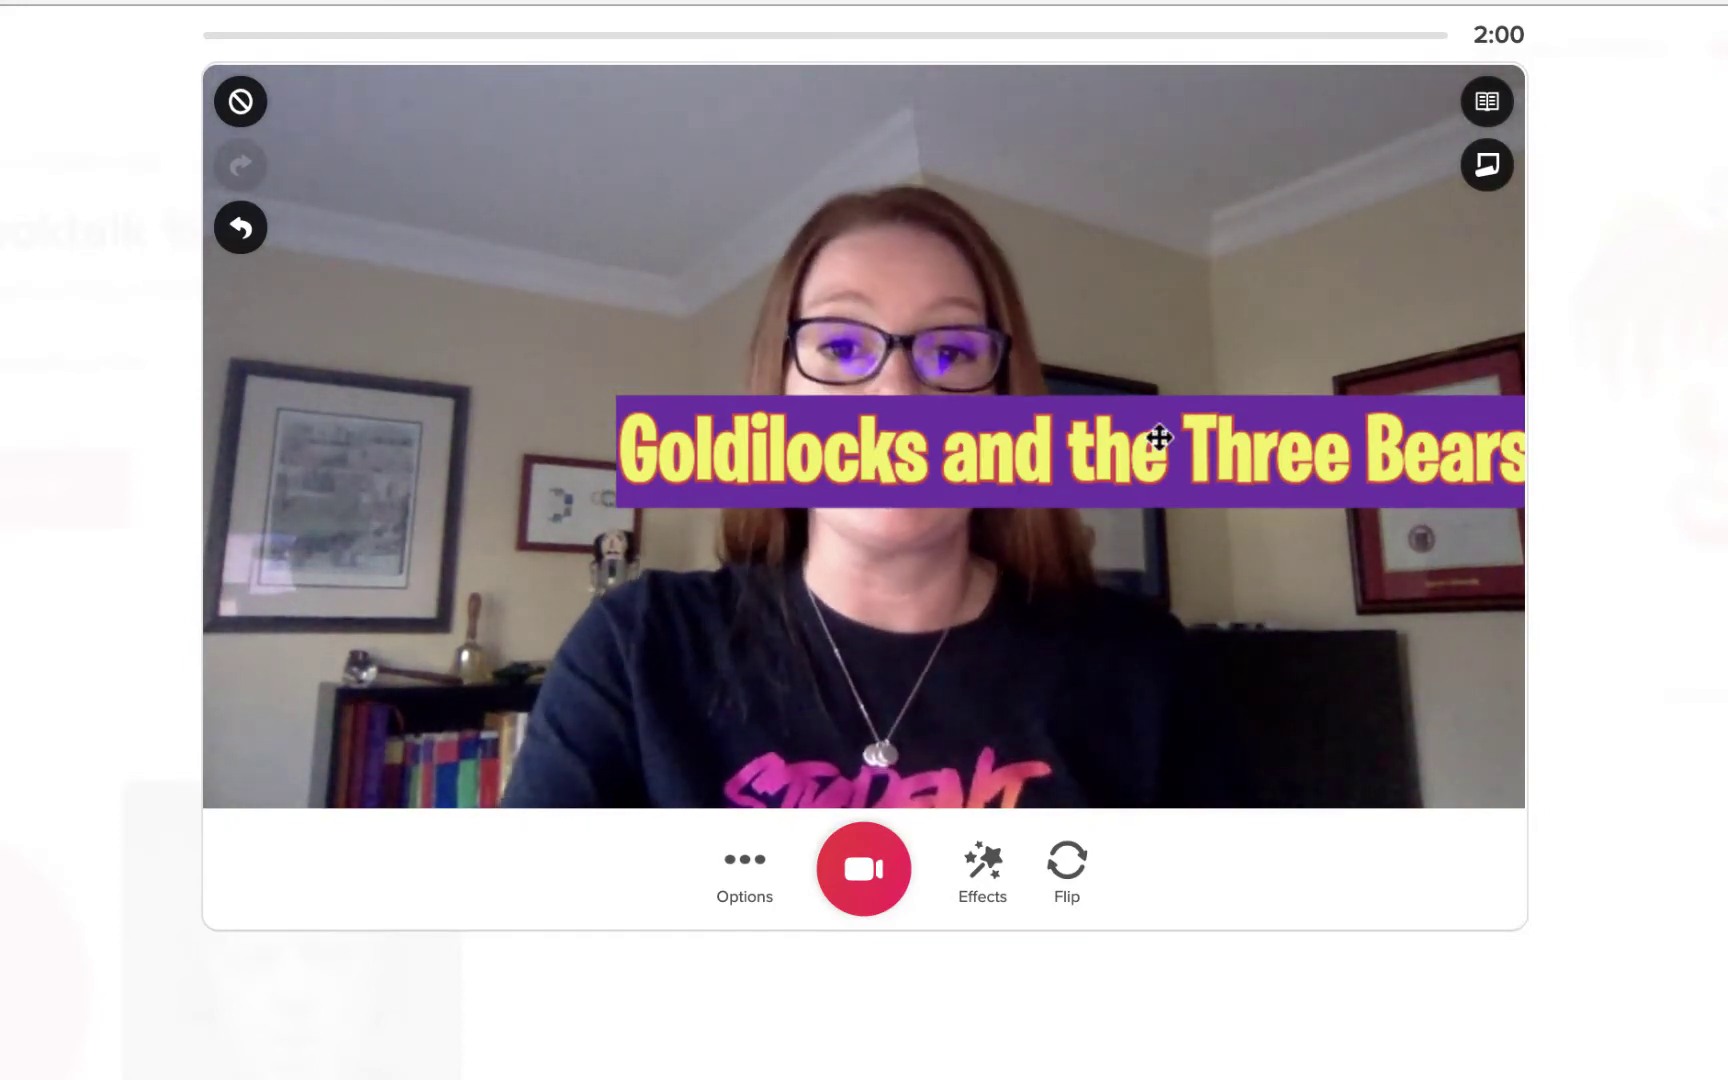
{"action": "left_click_drag", "start_coordinate": [1157, 442], "coordinate": [994, 672]}
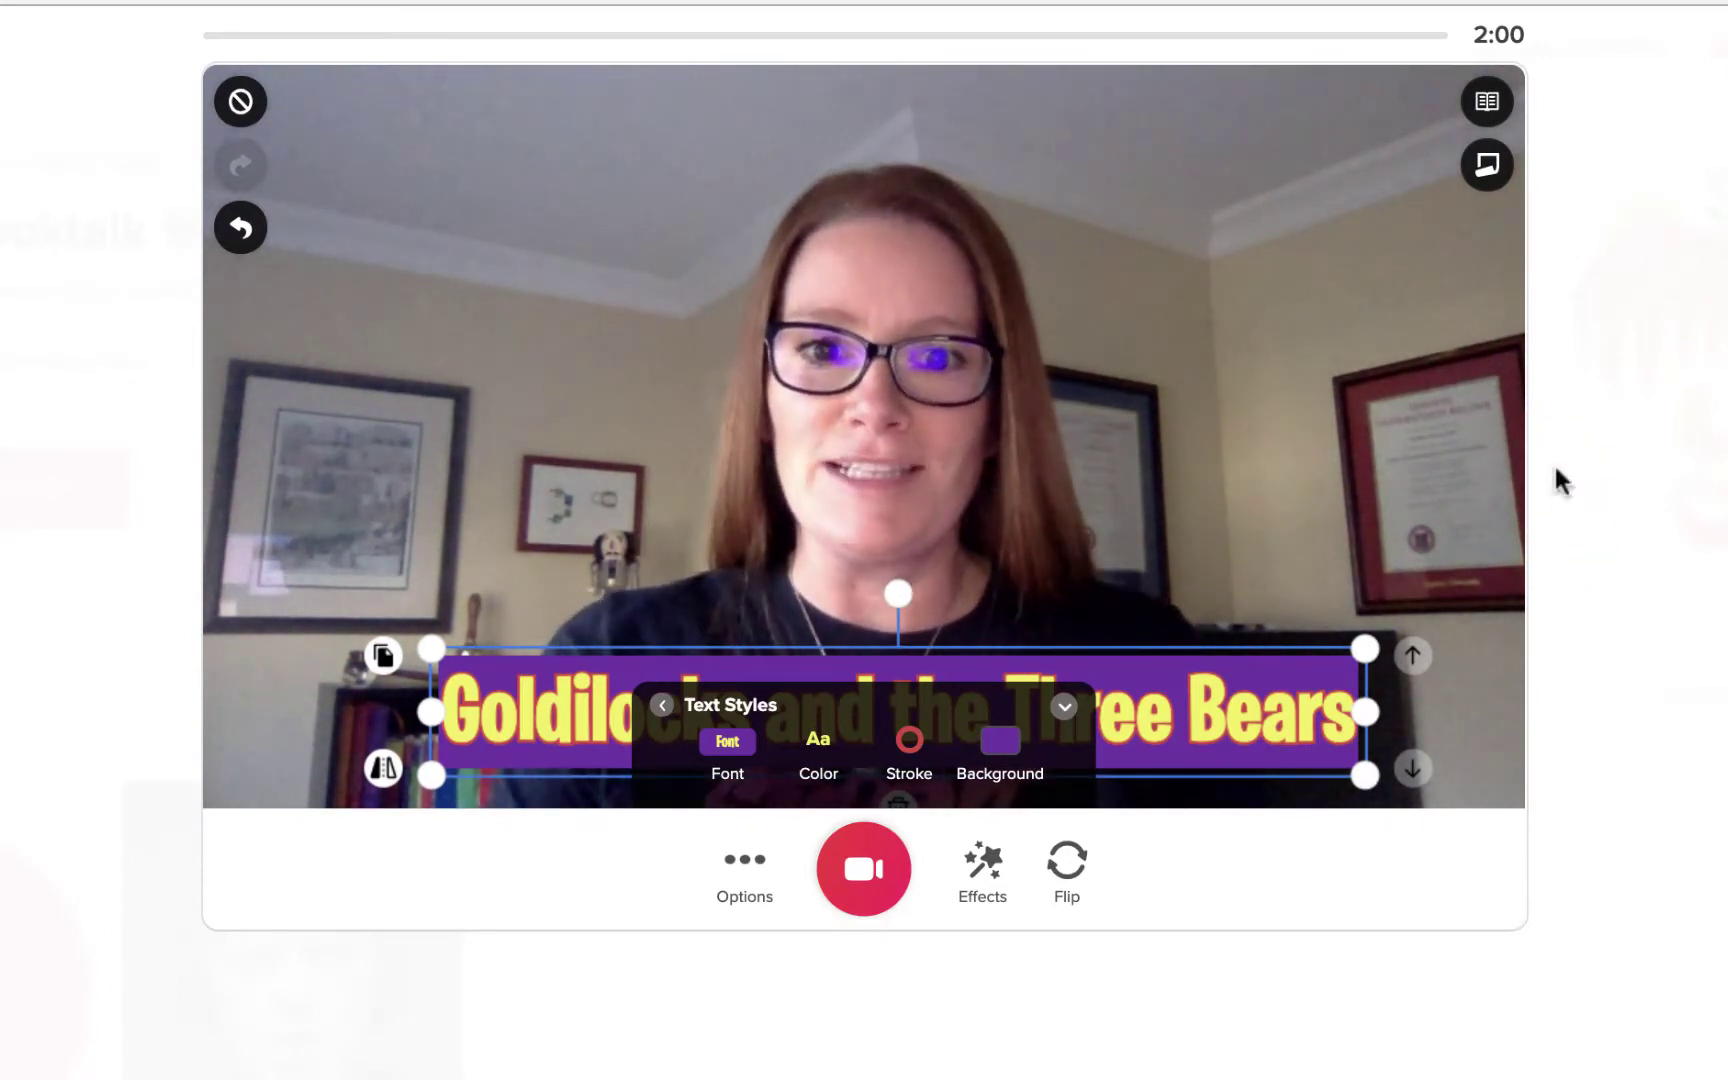
{"action": "left_click", "coordinate": [662, 706]}
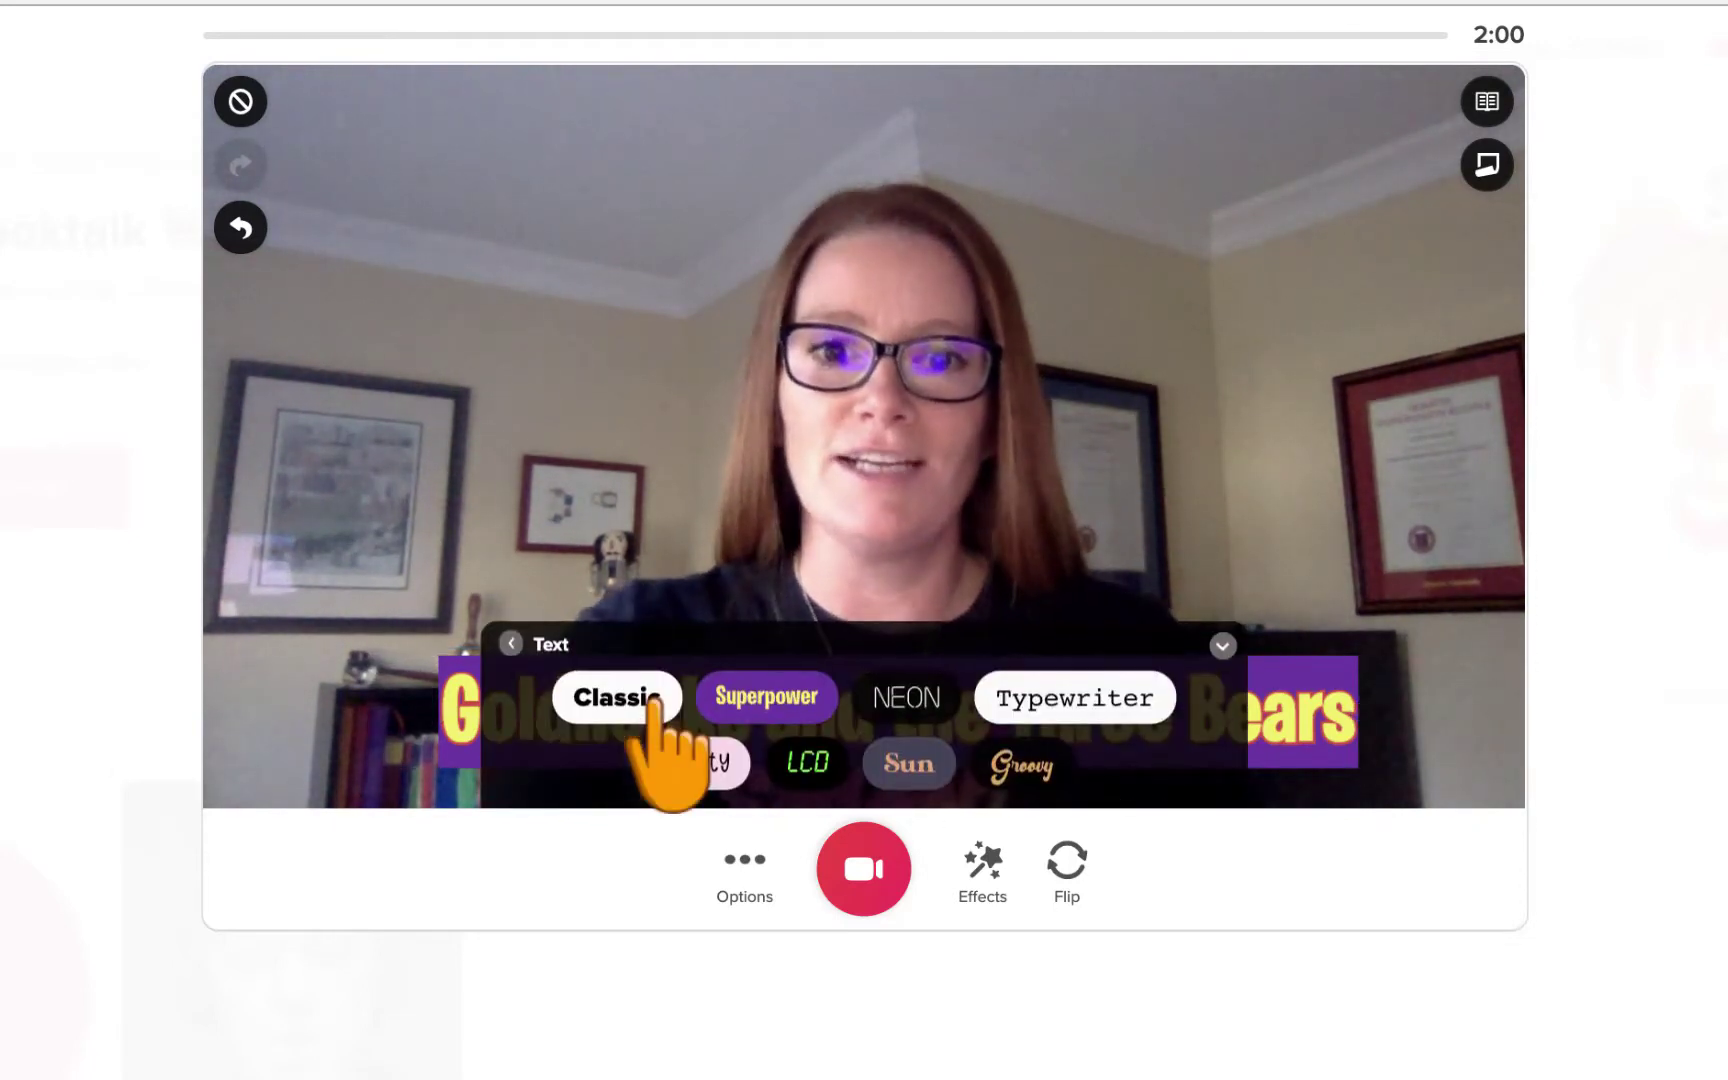
Search emoji for 'girl' and place the blonde girl sticker in the upper-right corner
{"action": "left_click", "coordinate": [512, 642]}
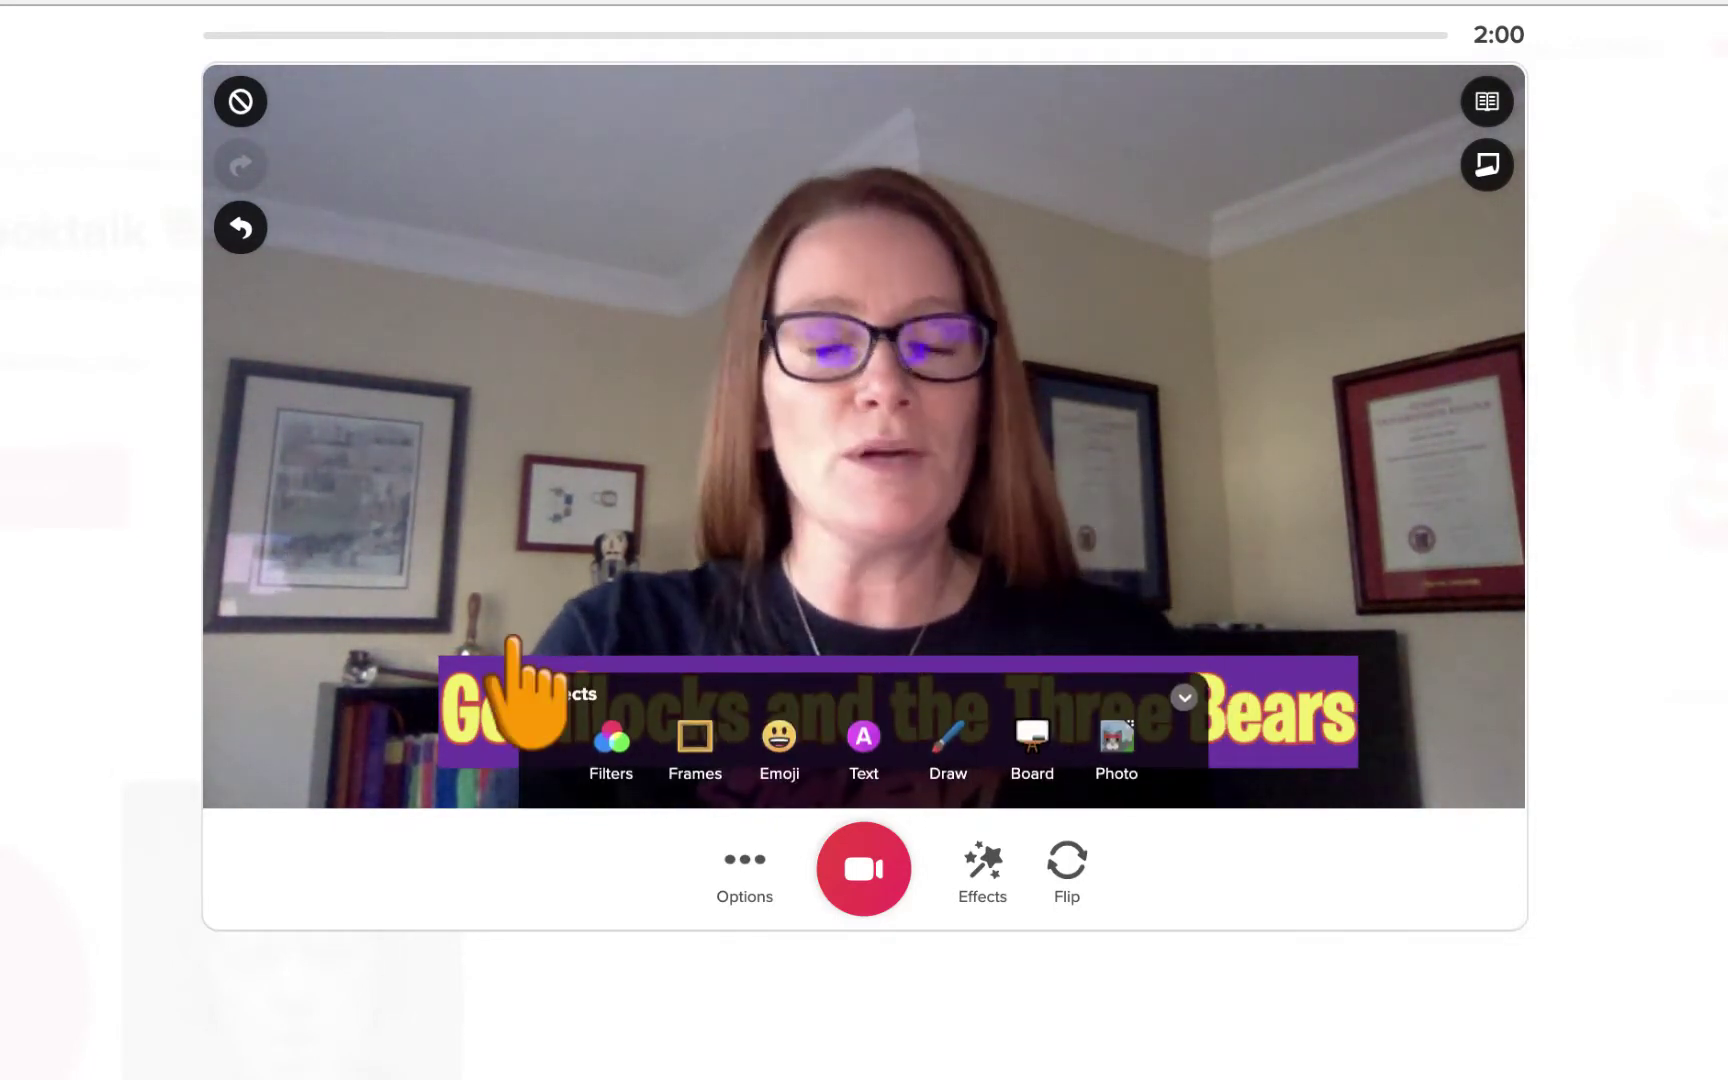
{"action": "left_click", "coordinate": [779, 740]}
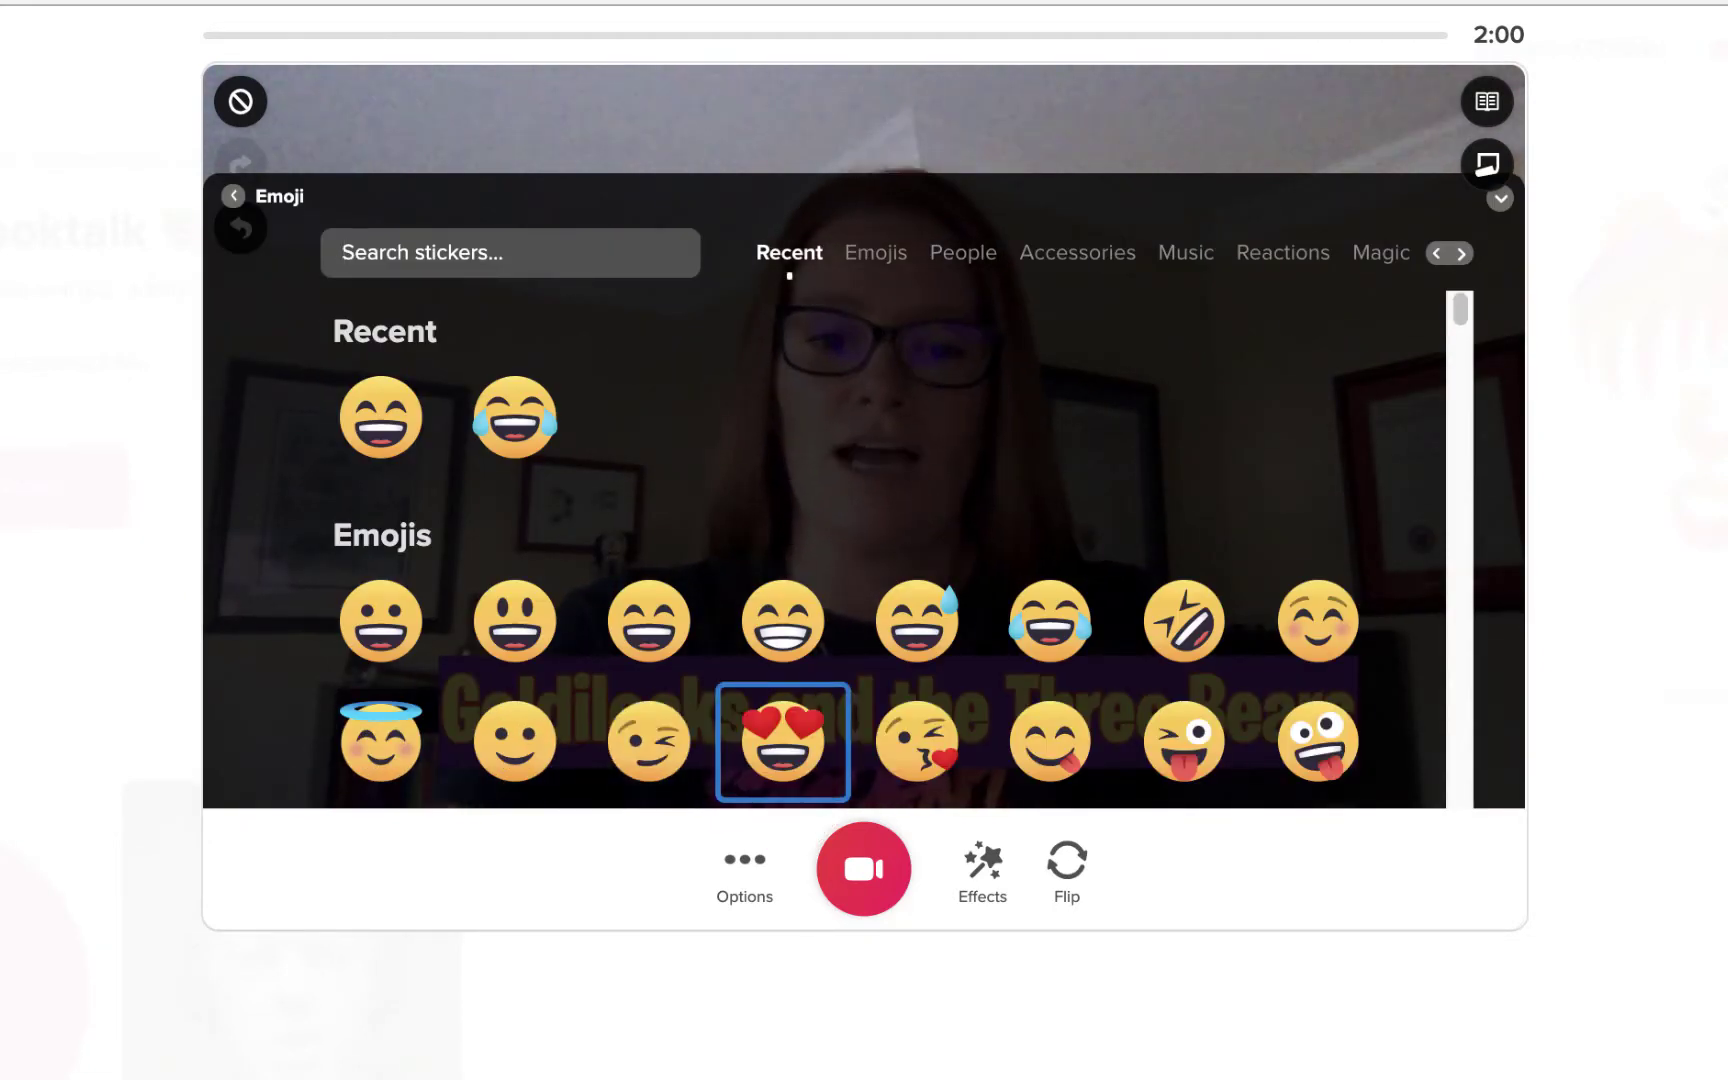
{"action": "type", "text": "girl"}
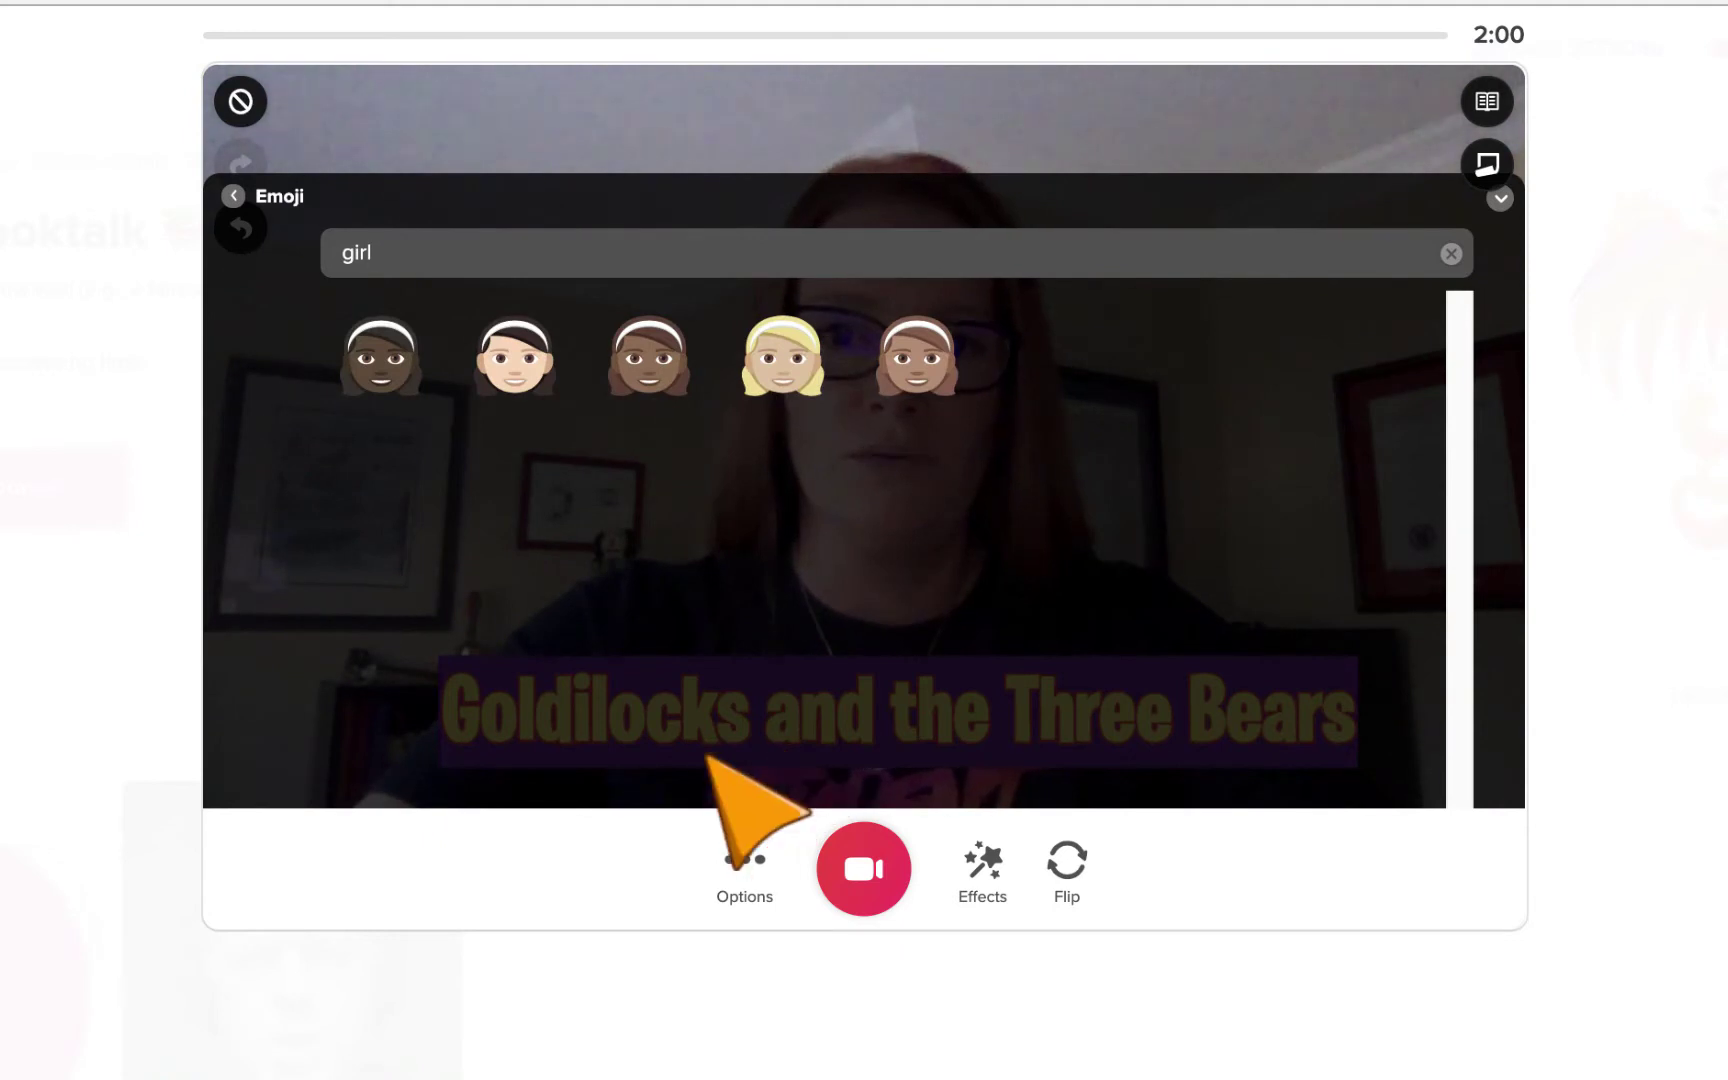
{"action": "left_click", "coordinate": [772, 372]}
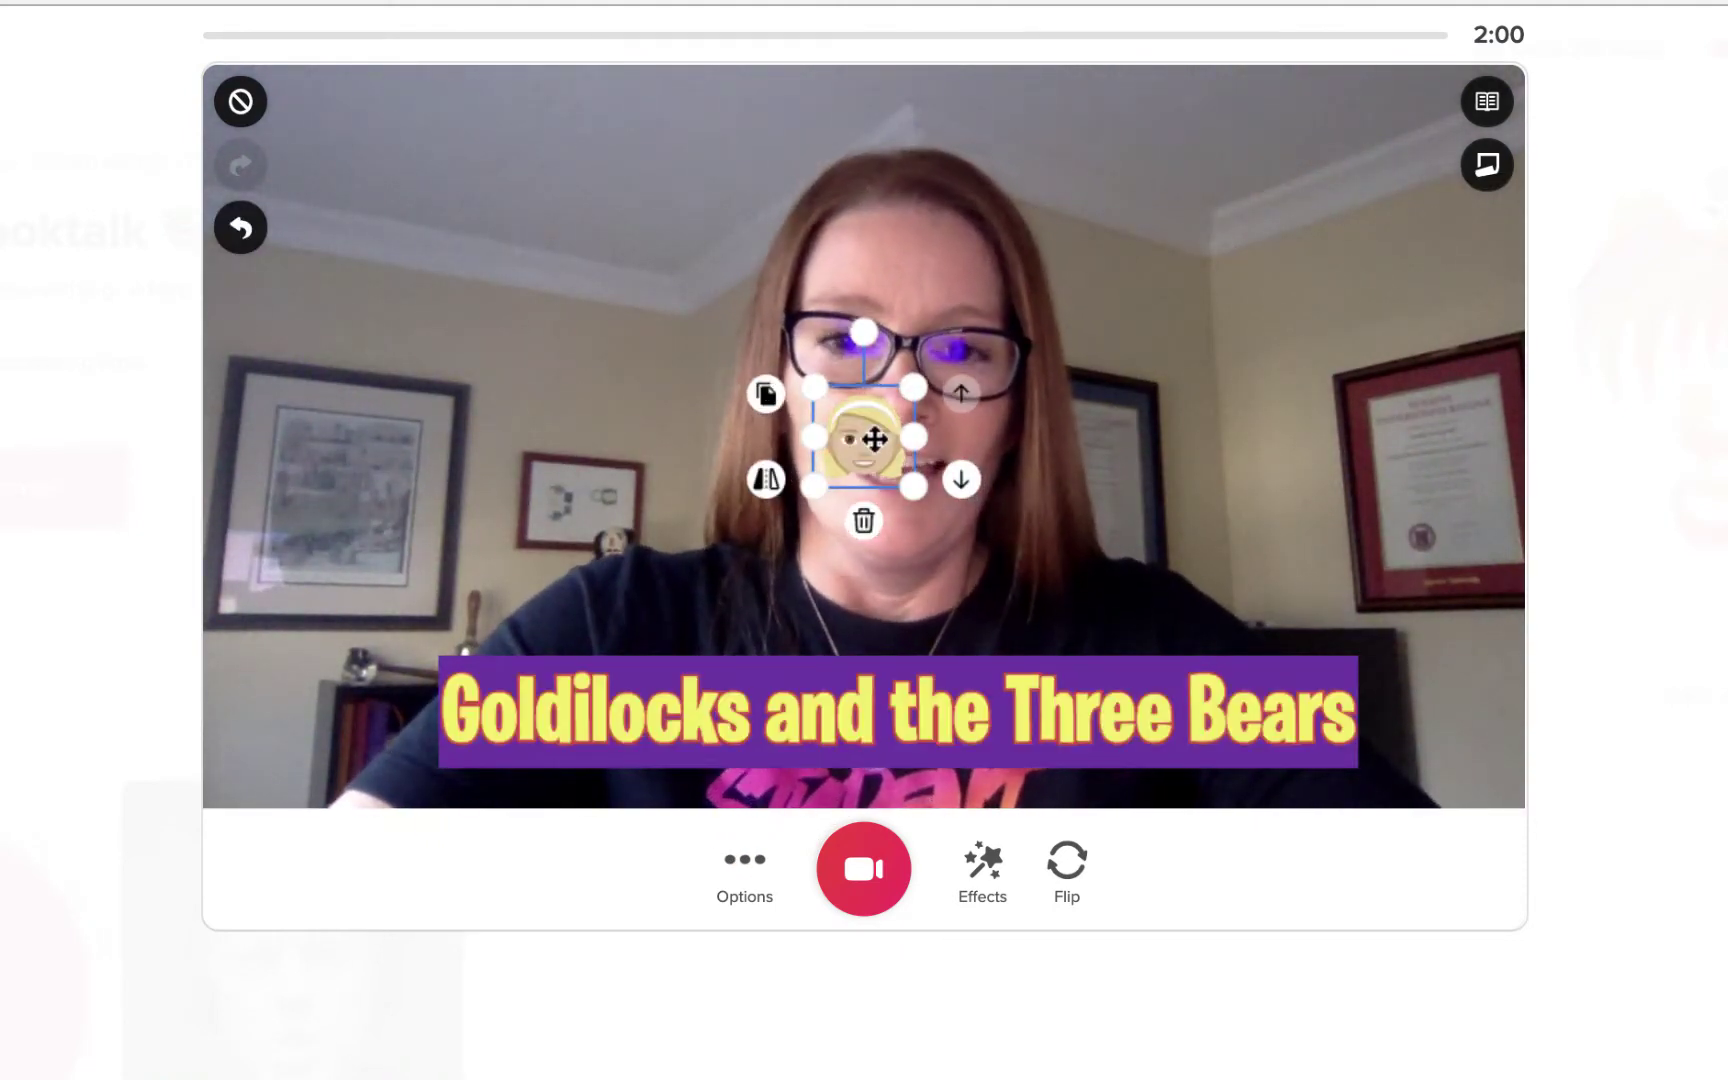
{"action": "left_click_drag", "start_coordinate": [868, 436], "coordinate": [1234, 264]}
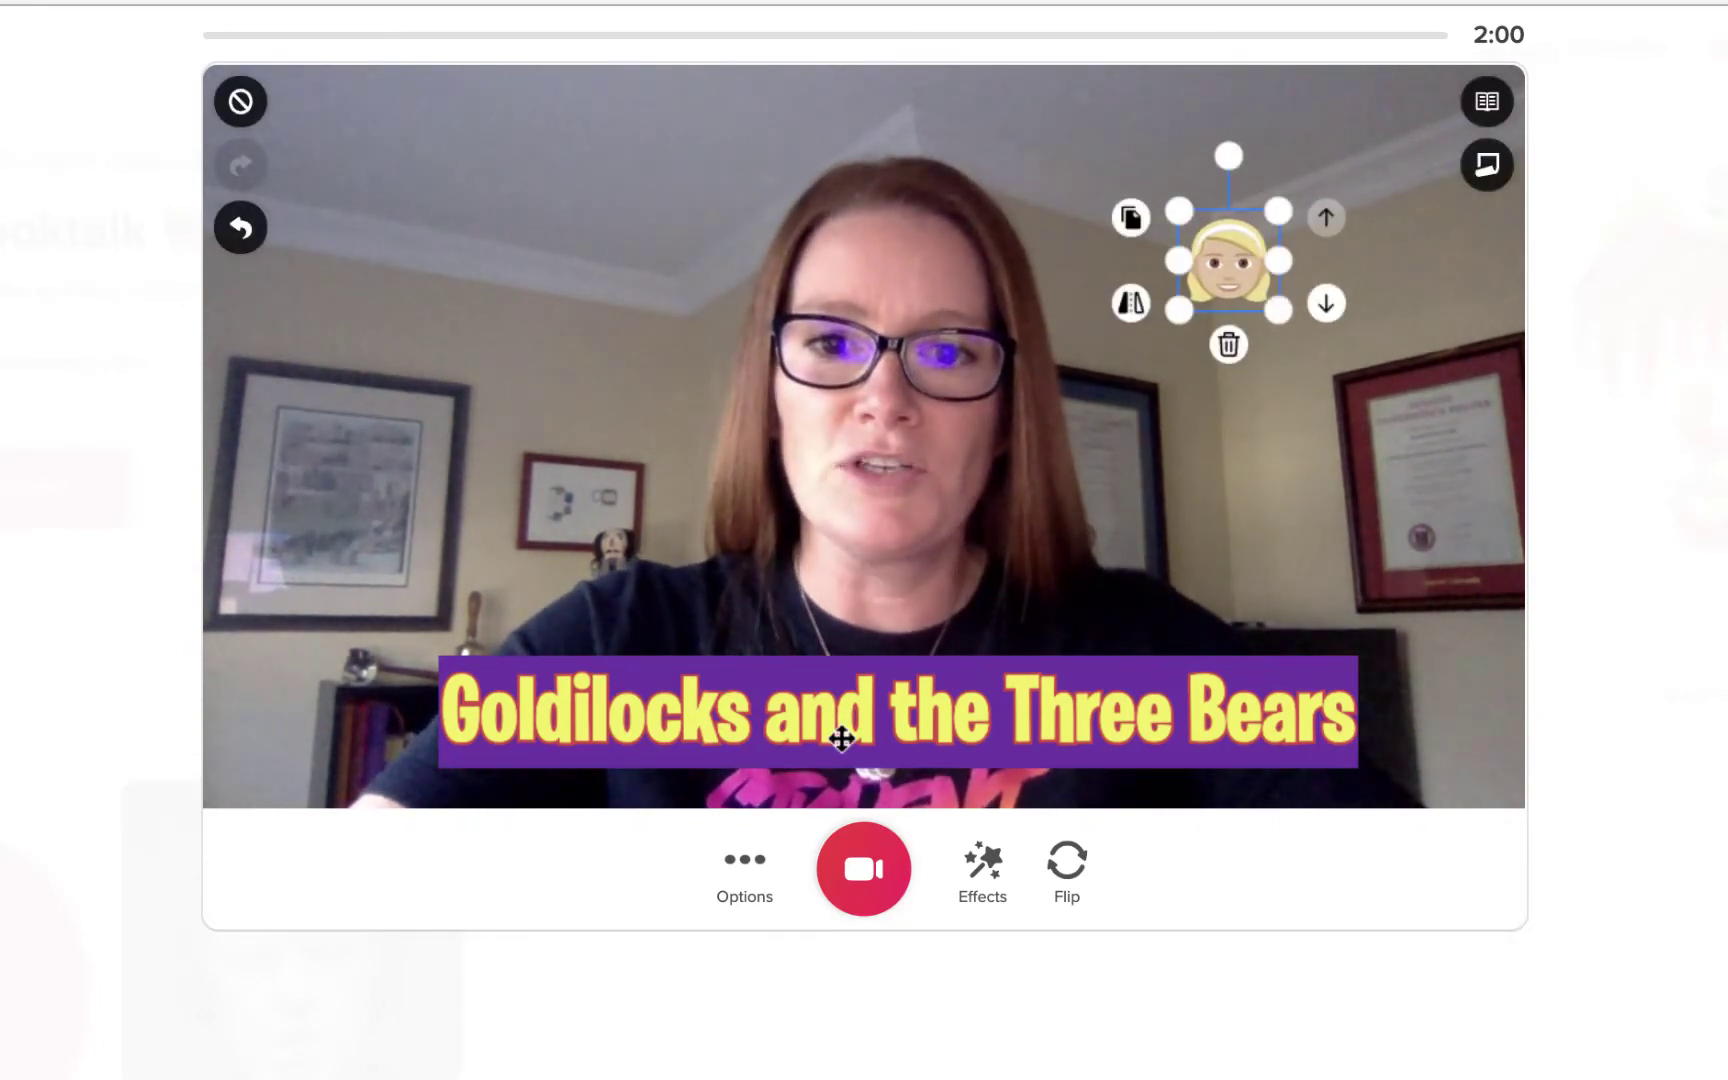
{"action": "left_click", "coordinate": [968, 846]}
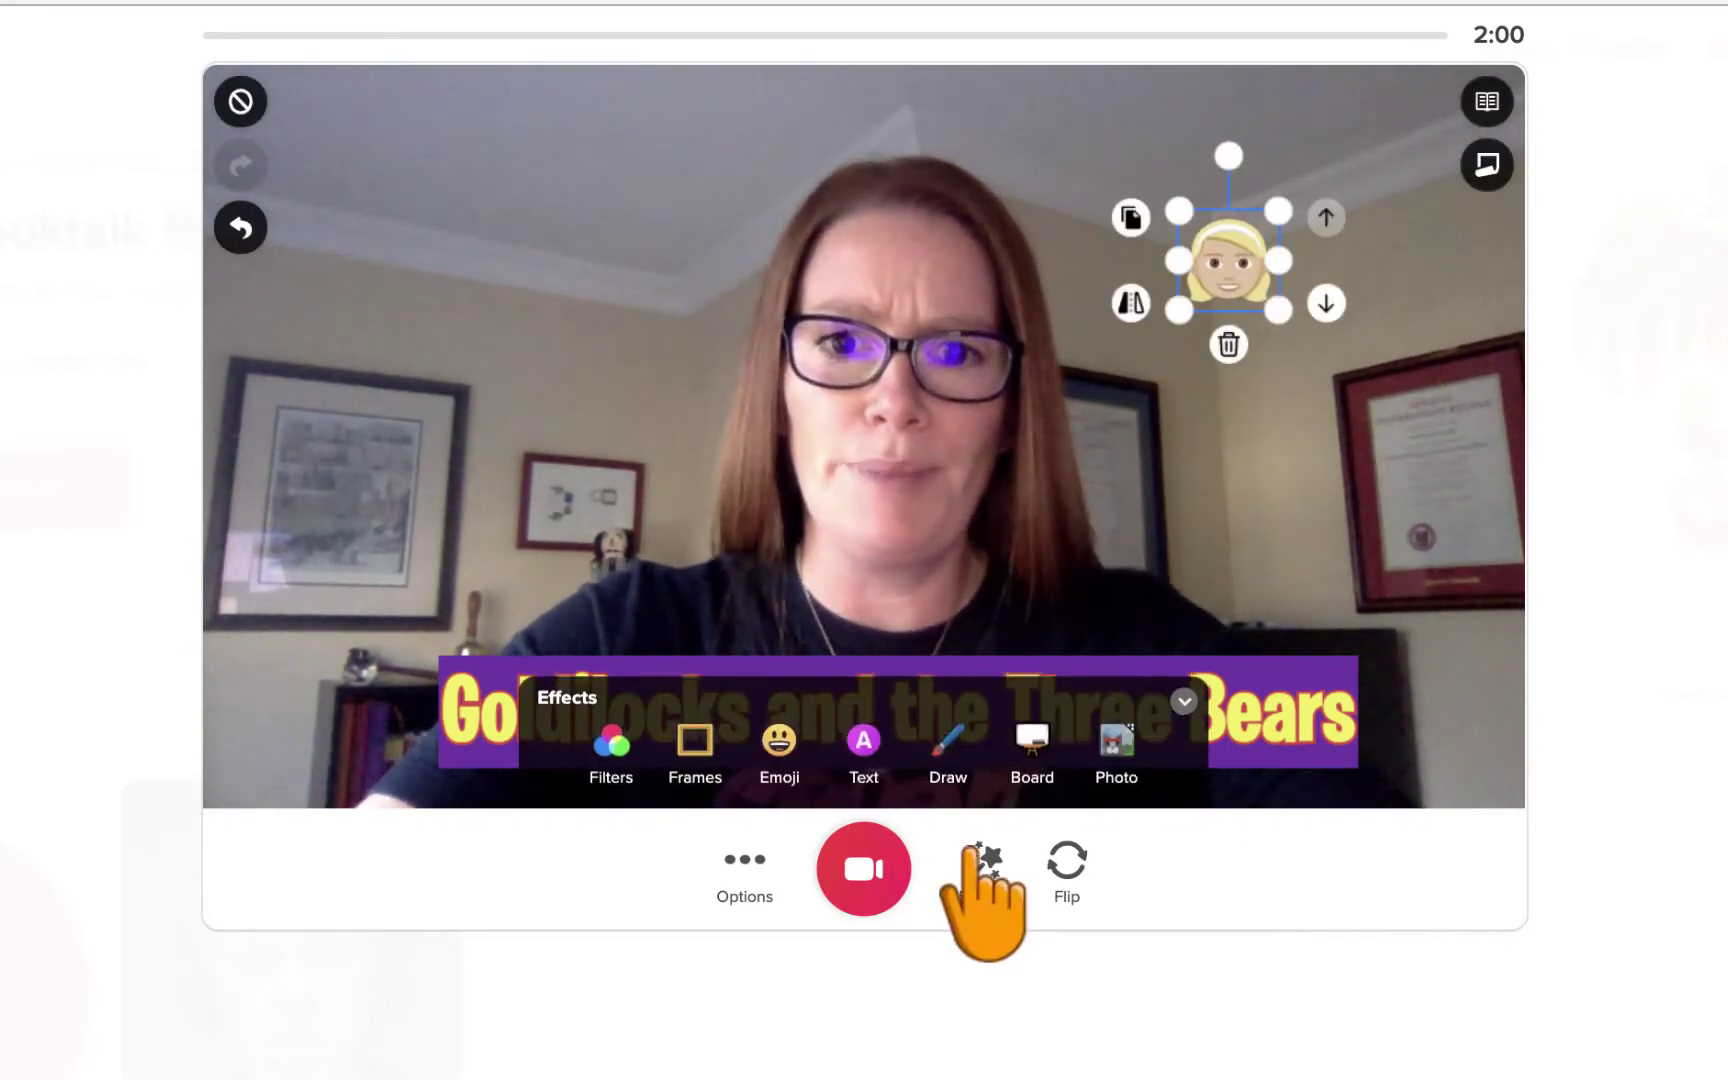
Search emoji for 'bears' and place the bear face sticker at the top left
{"action": "left_click", "coordinate": [779, 740]}
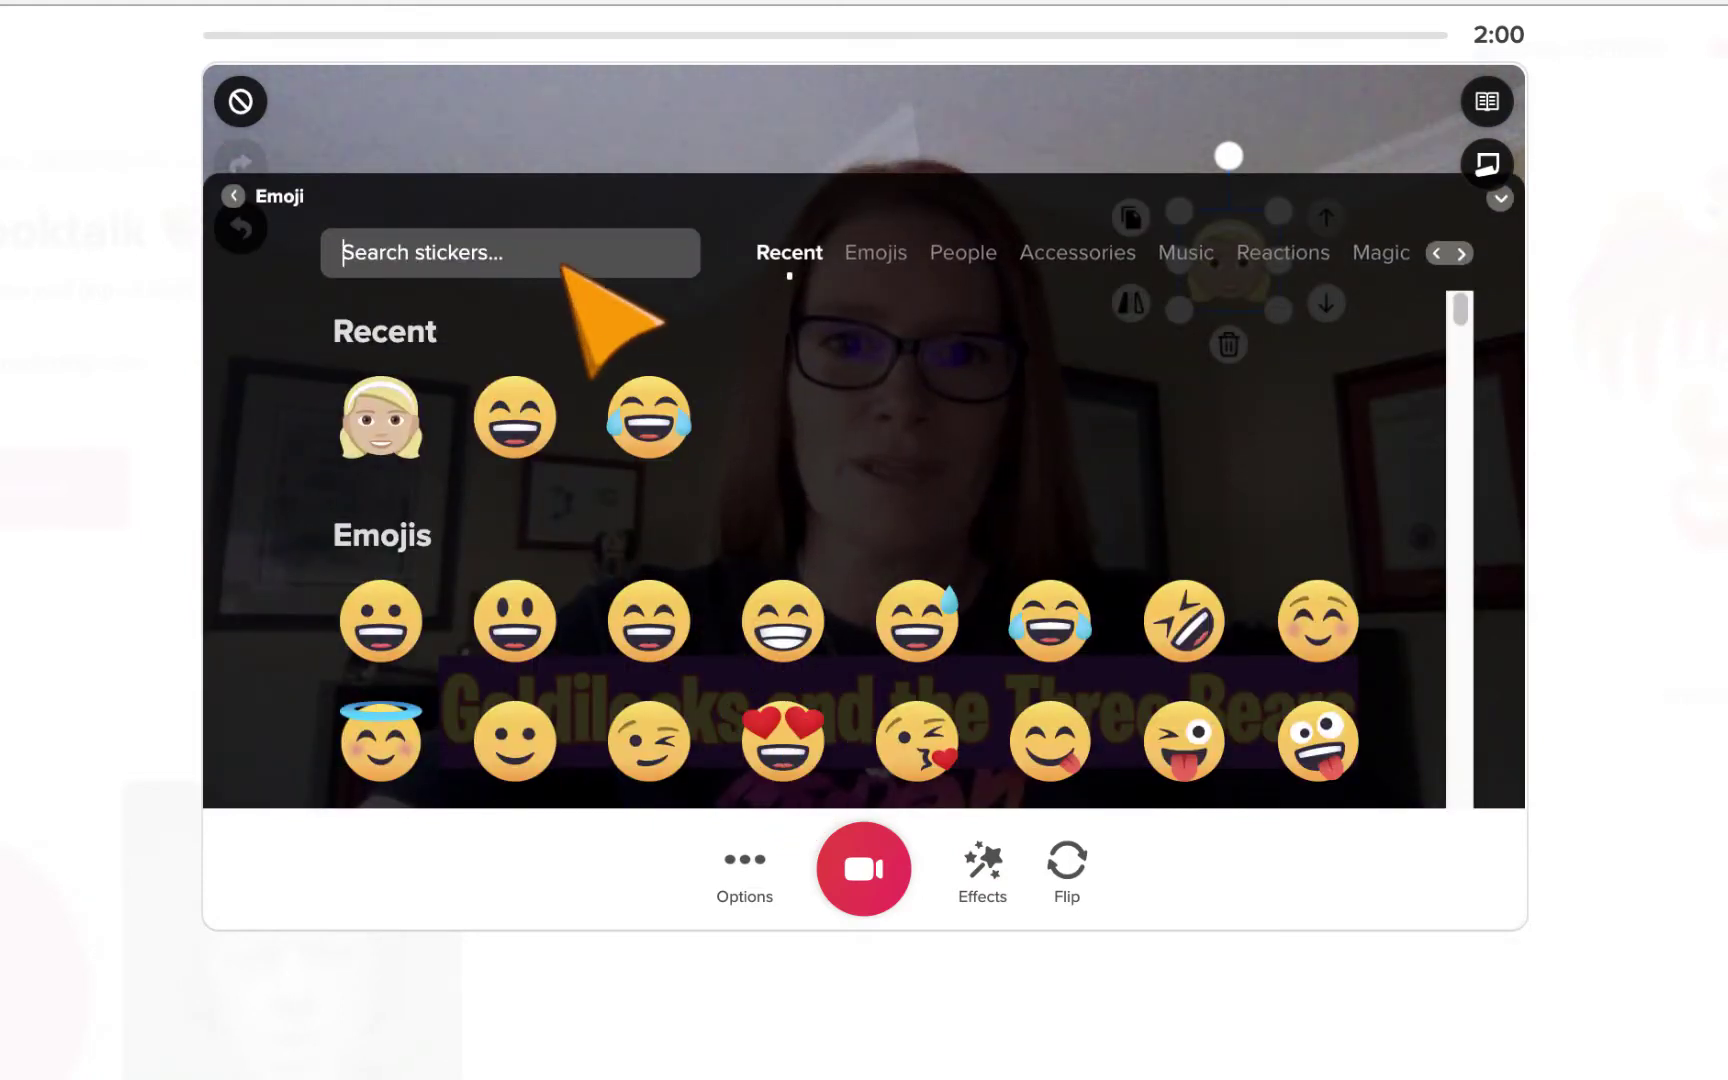
{"action": "type", "text": "bears"}
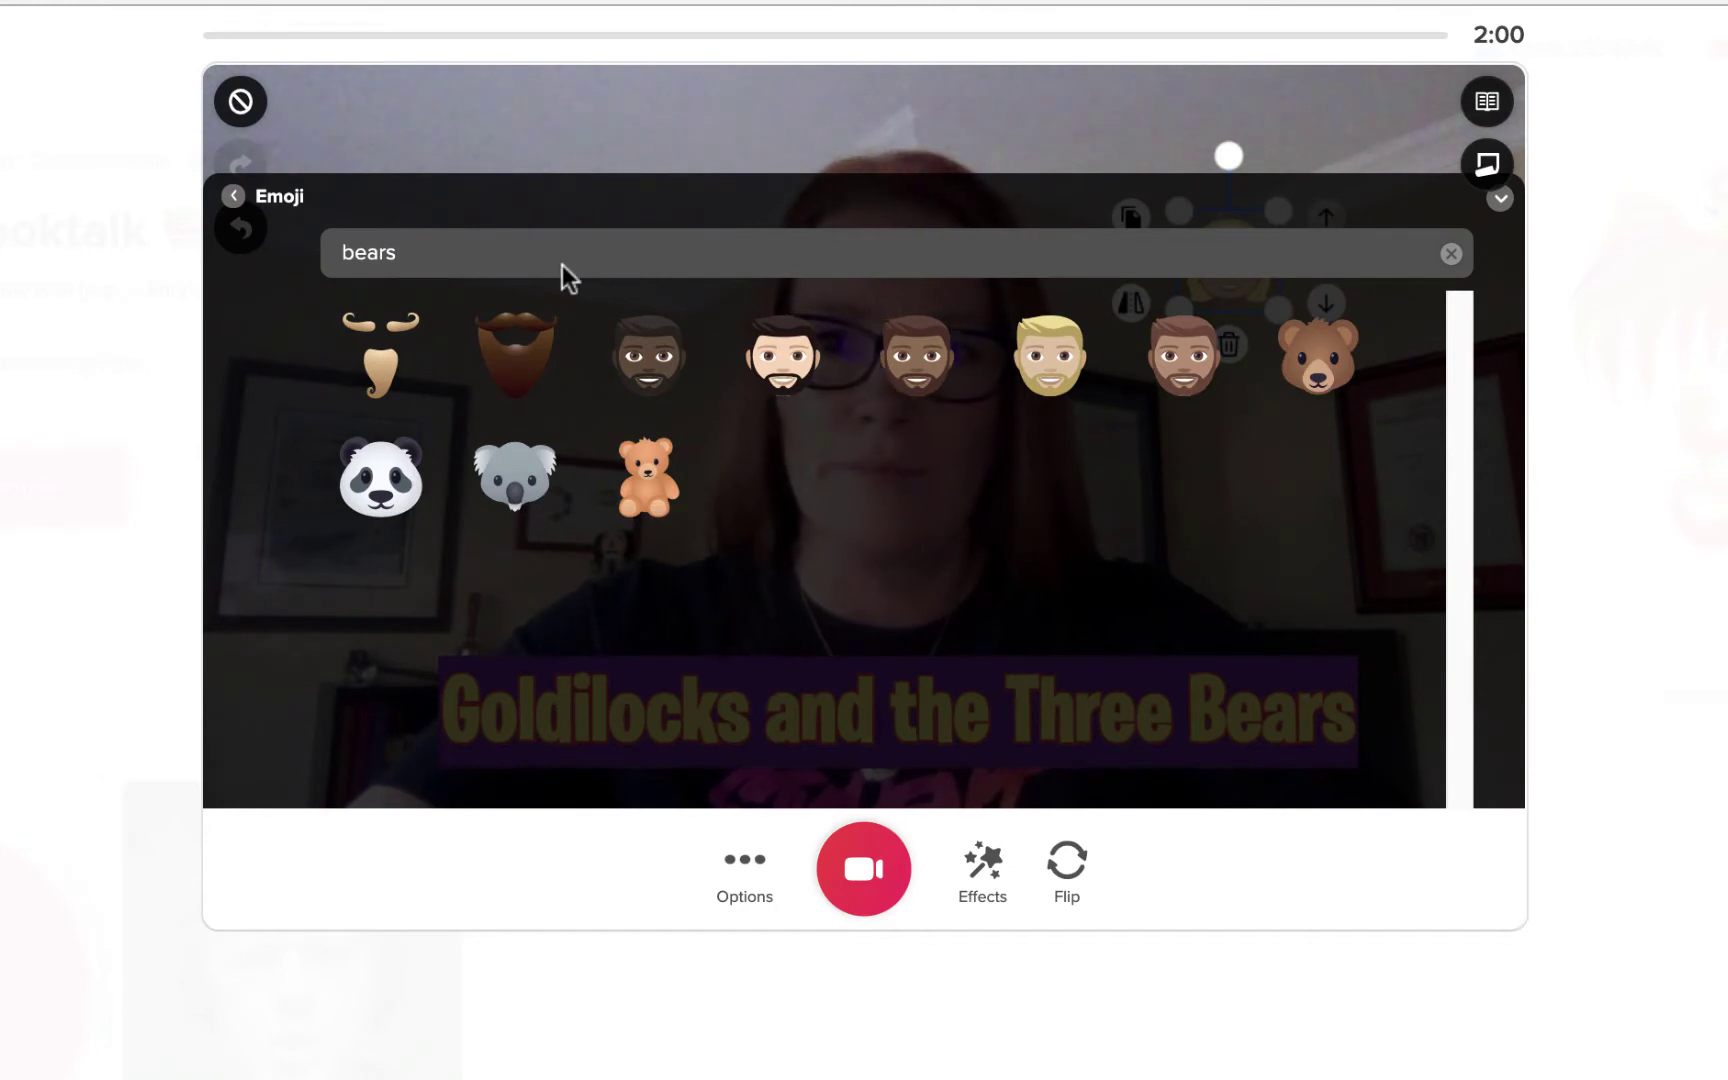
{"action": "left_click", "coordinate": [1318, 357]}
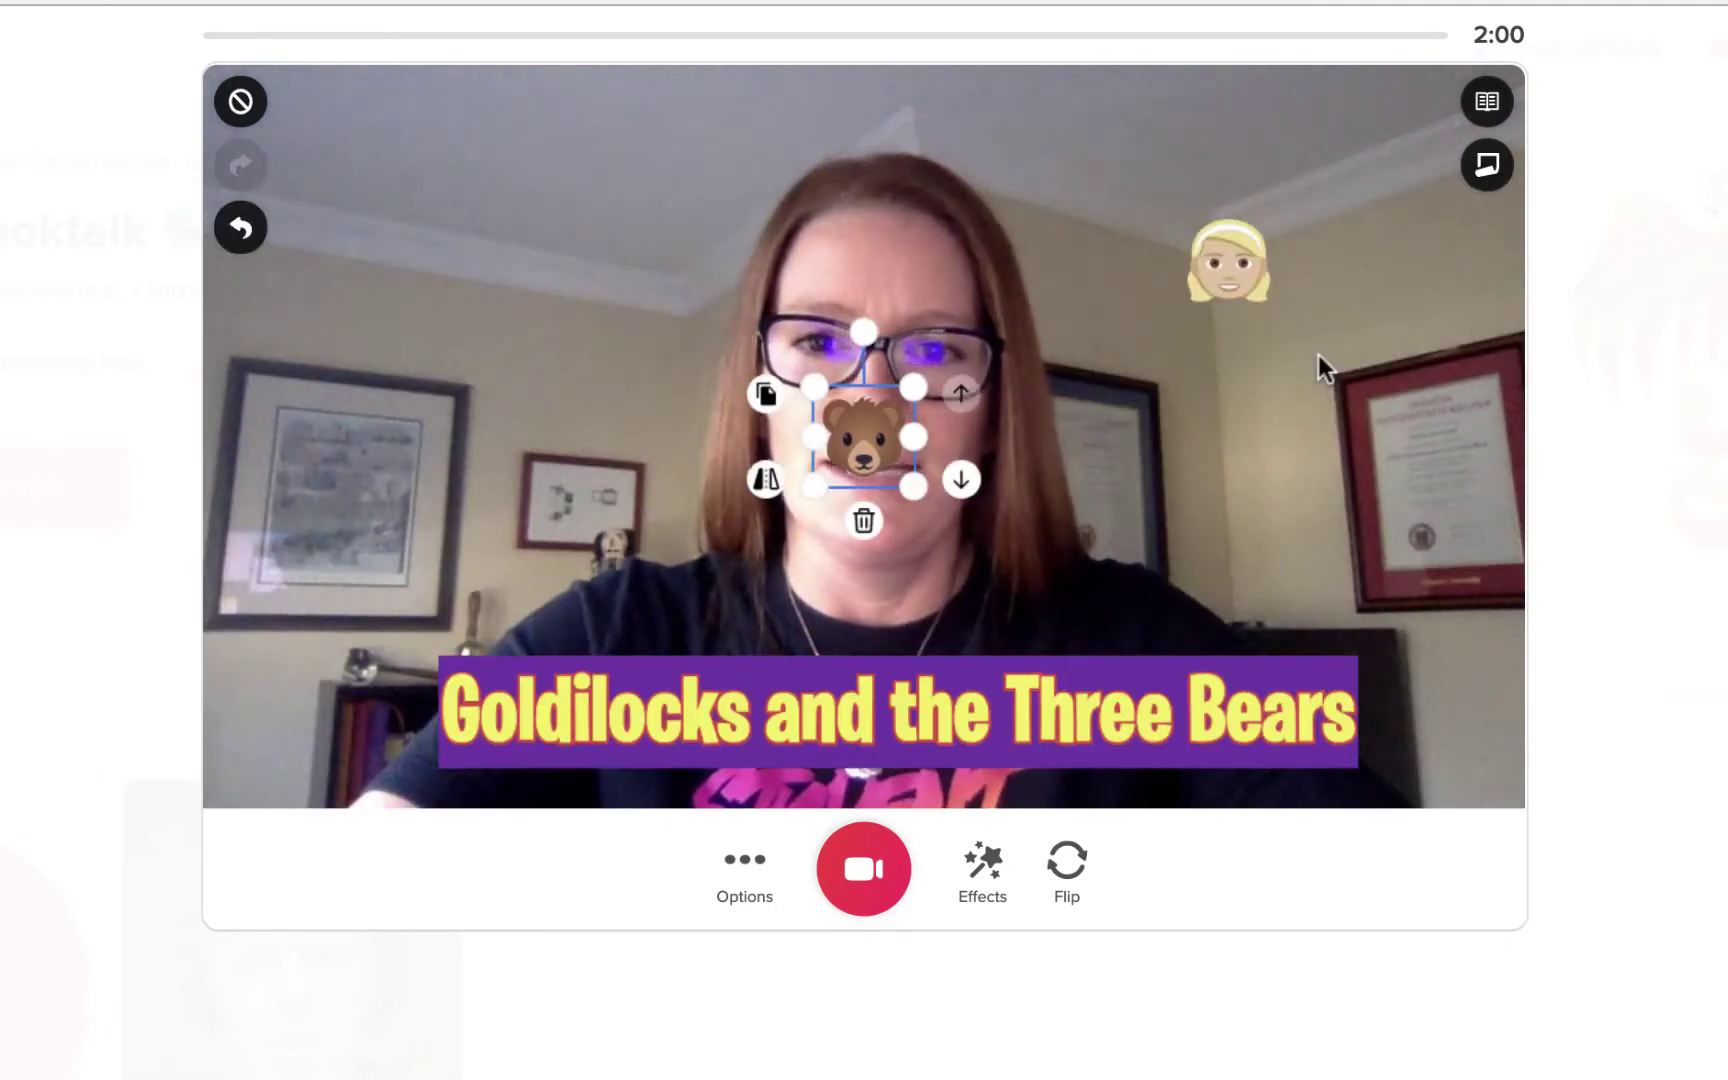
{"action": "left_click_drag", "start_coordinate": [880, 428], "coordinate": [645, 360]}
Duplicate the bear twice and arrange the three bears, two large and one small, at the upper left
{"action": "left_click", "coordinate": [427, 196]}
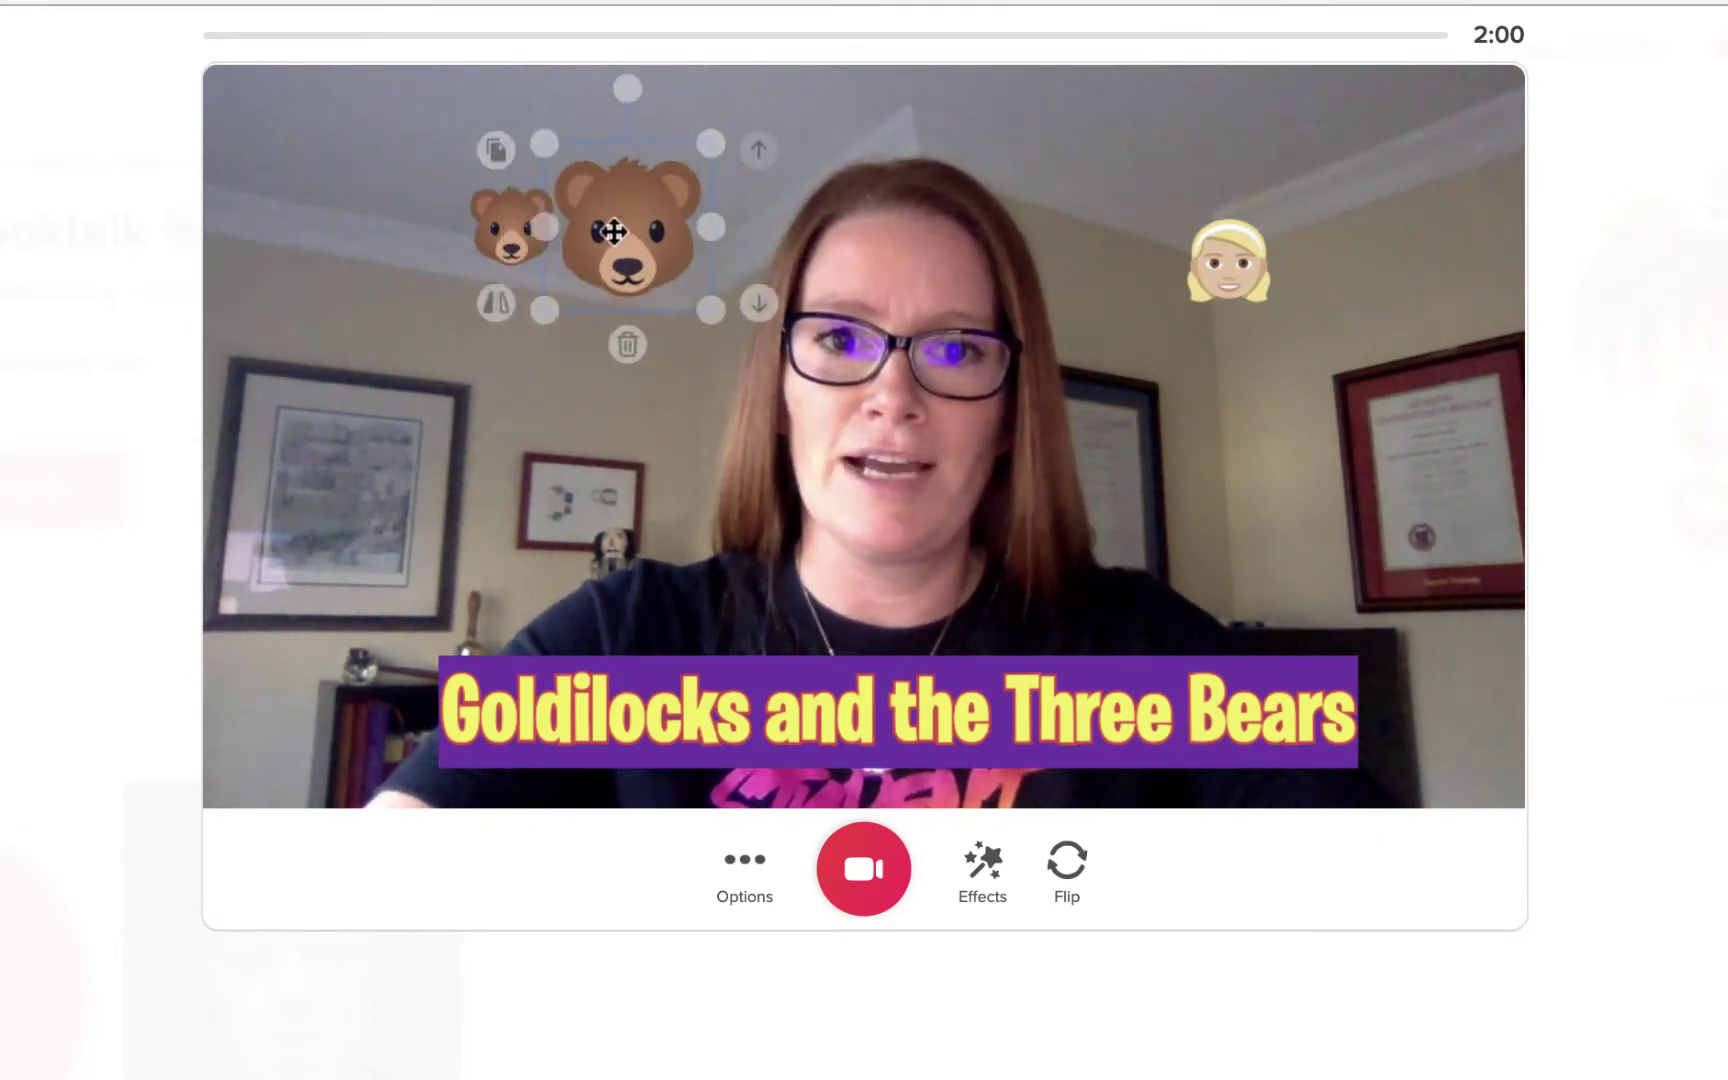
{"action": "left_click_drag", "start_coordinate": [526, 228], "coordinate": [568, 334]}
{"action": "left_click", "coordinate": [455, 287]}
{"action": "left_click_drag", "start_coordinate": [444, 254], "coordinate": [503, 288]}
{"action": "left_click", "coordinate": [615, 226]}
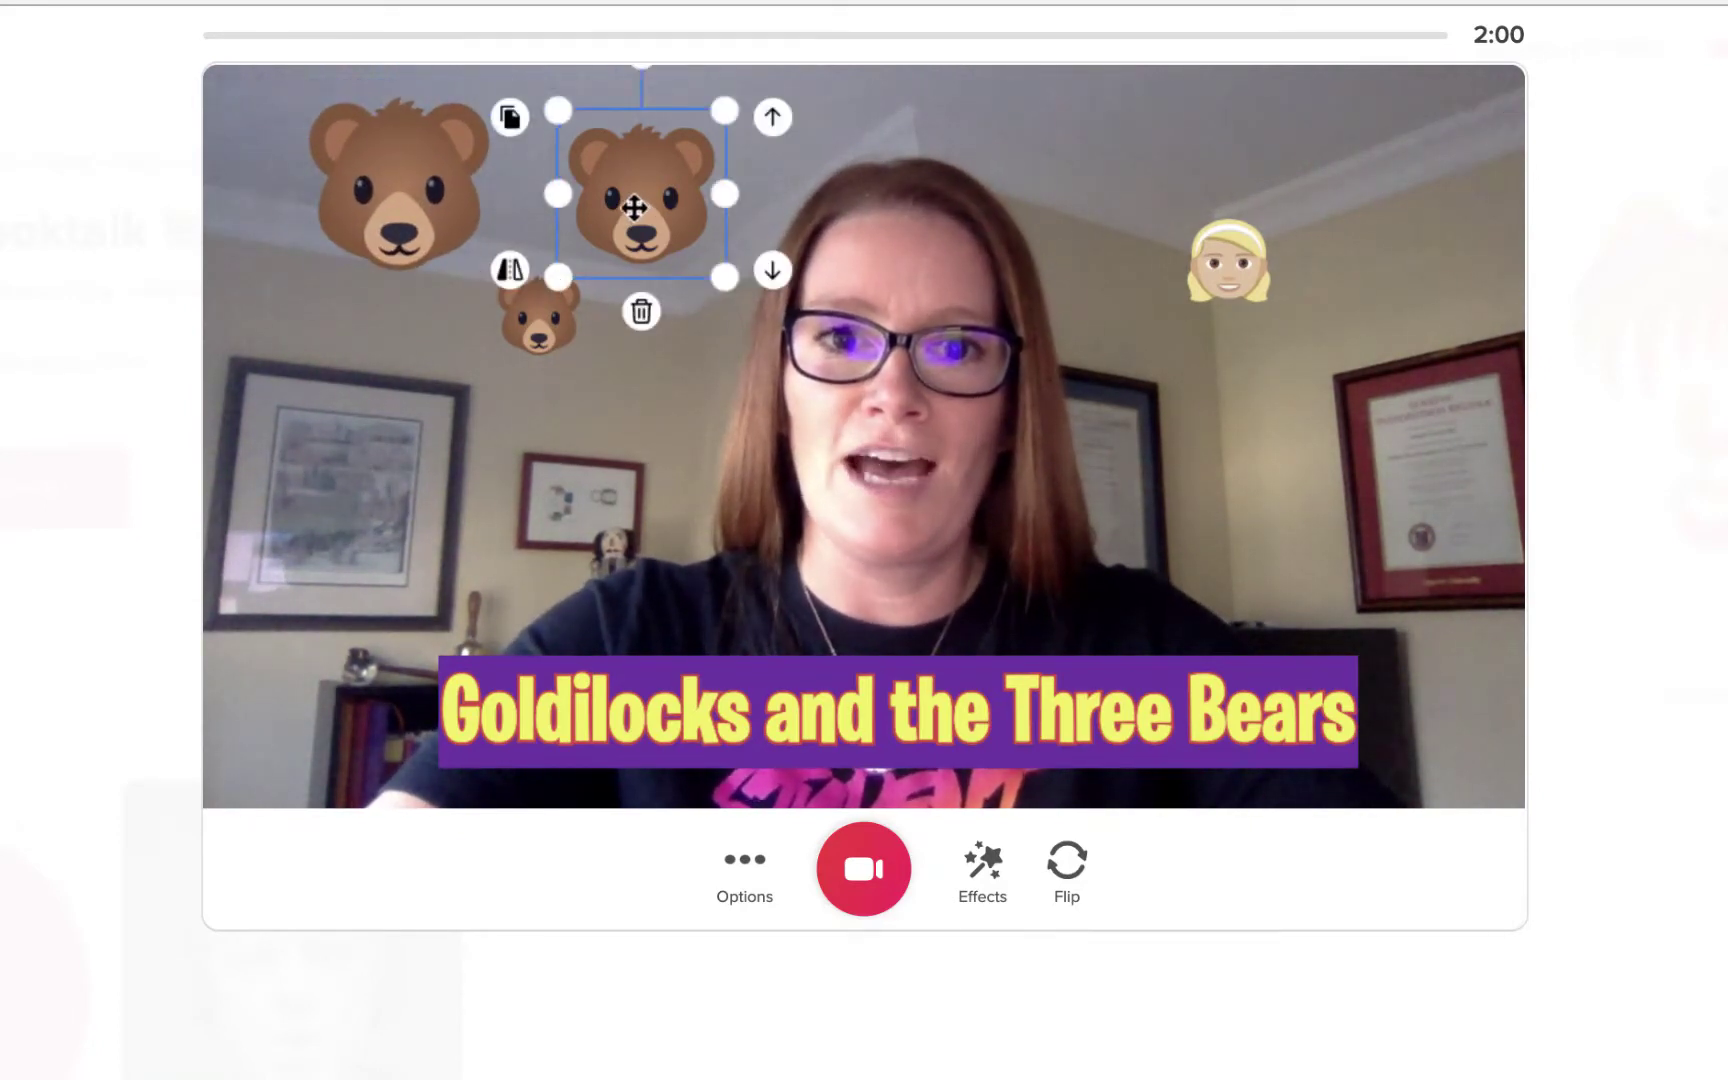
{"action": "left_click_drag", "start_coordinate": [636, 204], "coordinate": [590, 204]}
{"action": "left_click_drag", "start_coordinate": [541, 322], "coordinate": [515, 309]}
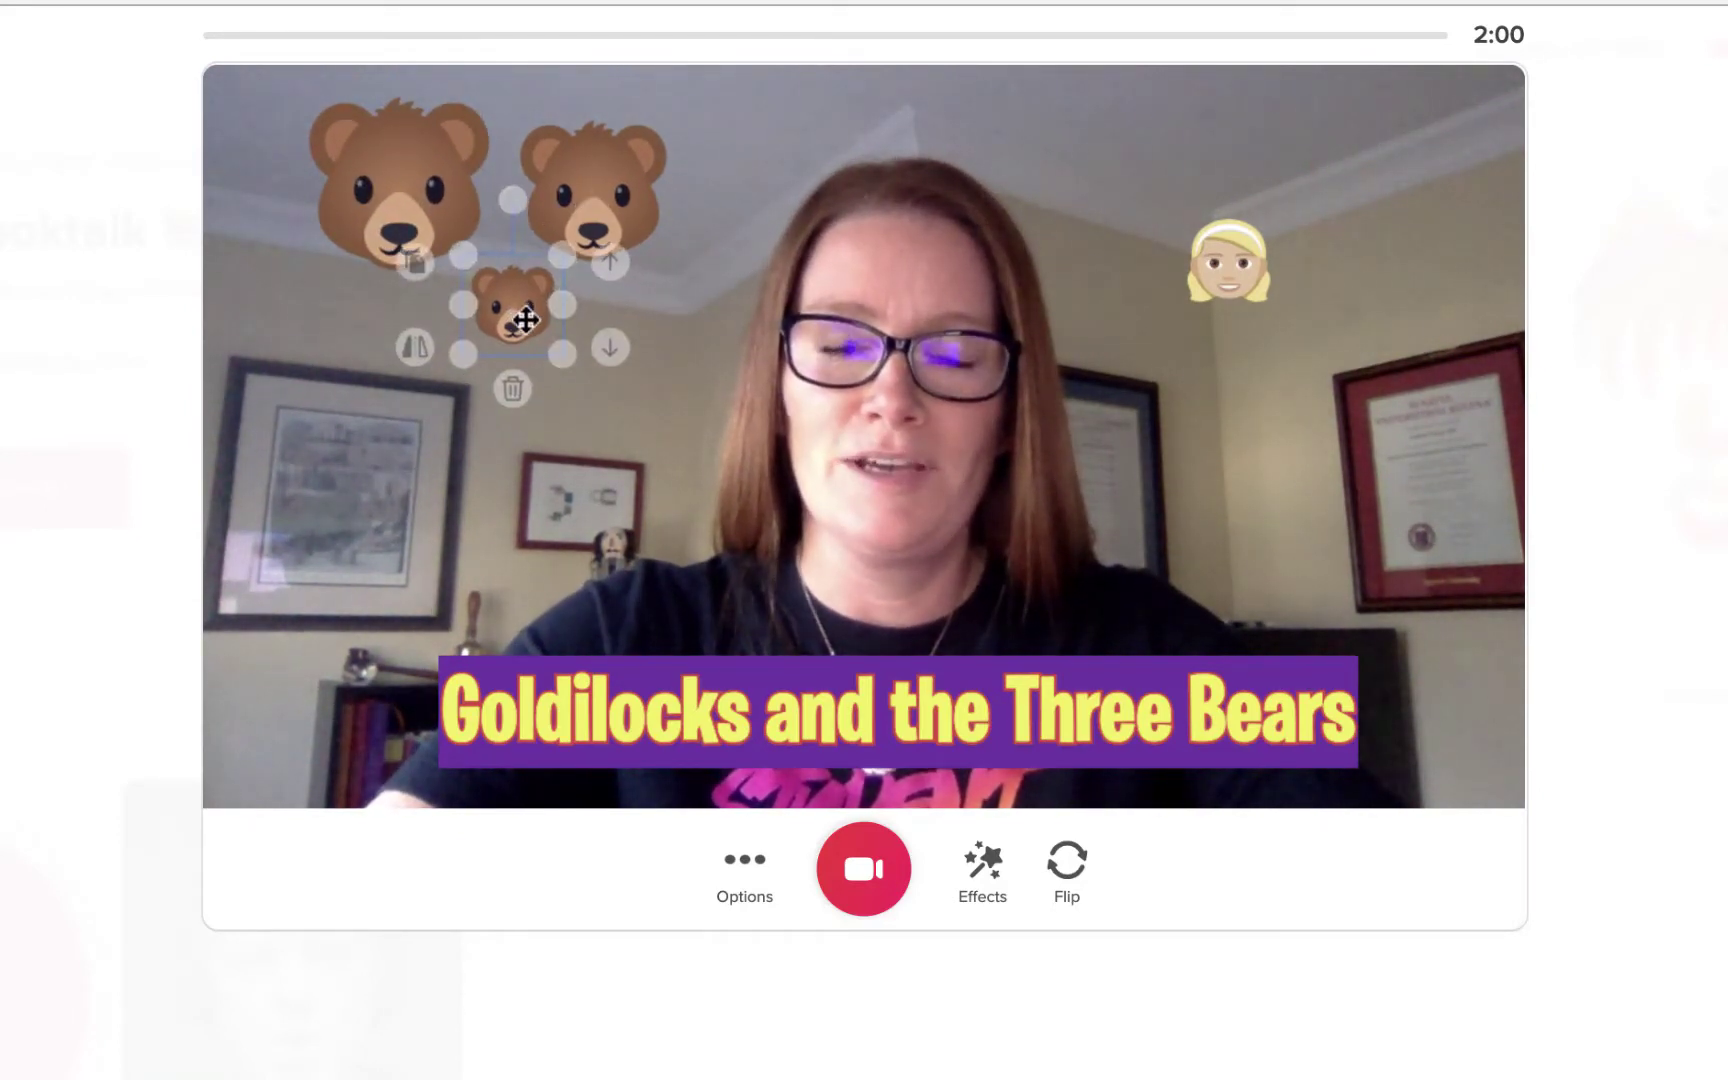
{"action": "left_click", "coordinate": [1291, 497]}
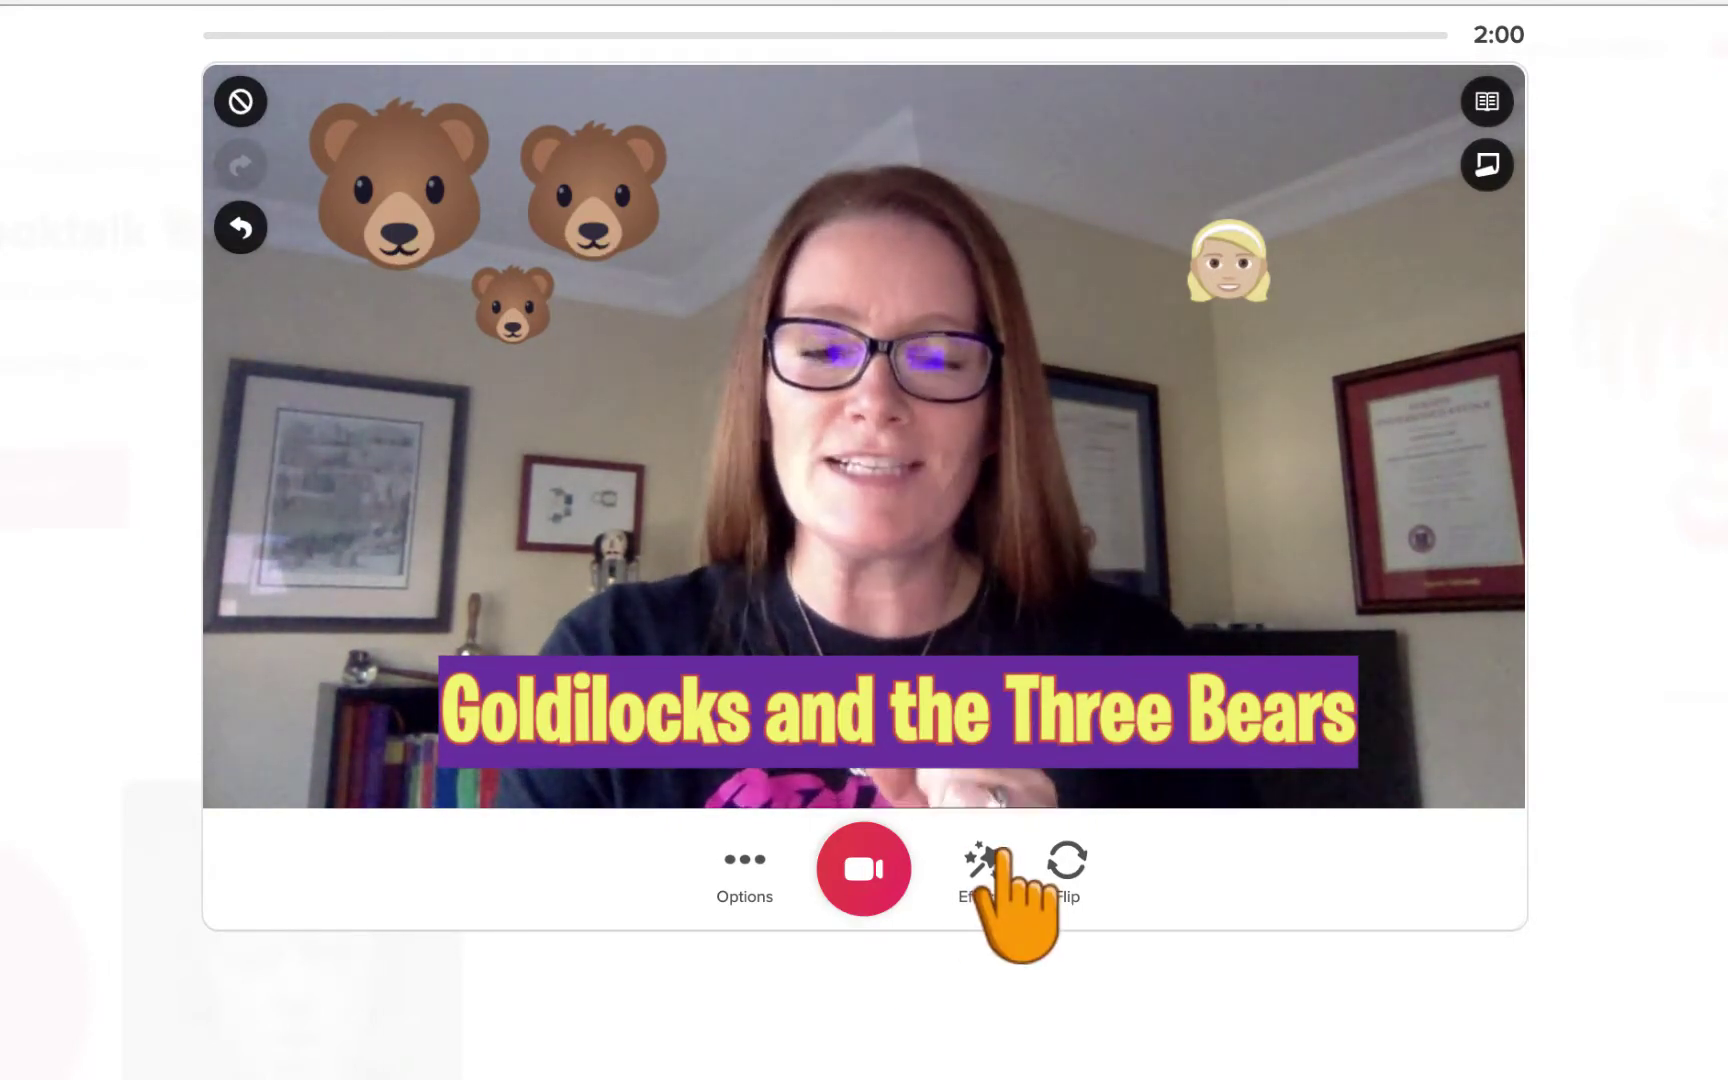
Dismiss the emoji picker and delete the small and middle bear stickers
{"action": "left_click", "coordinate": [975, 860]}
{"action": "left_click", "coordinate": [779, 745]}
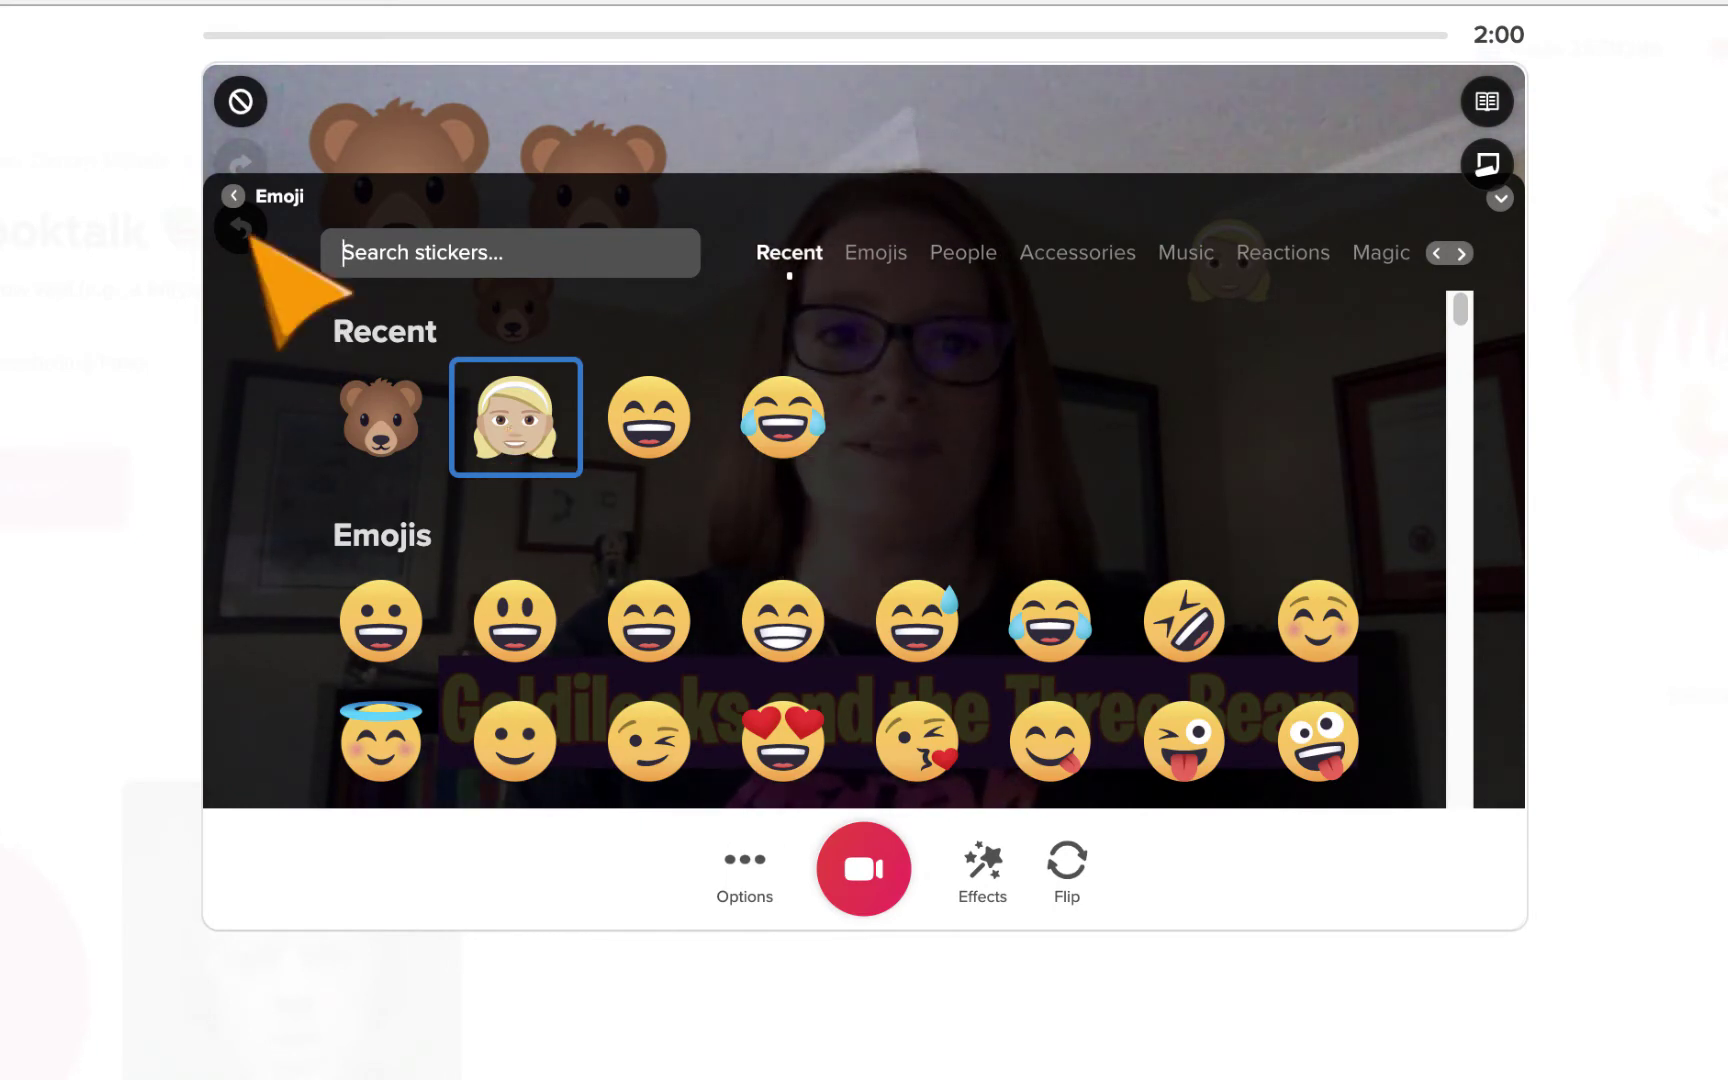
{"action": "left_click", "coordinate": [232, 196]}
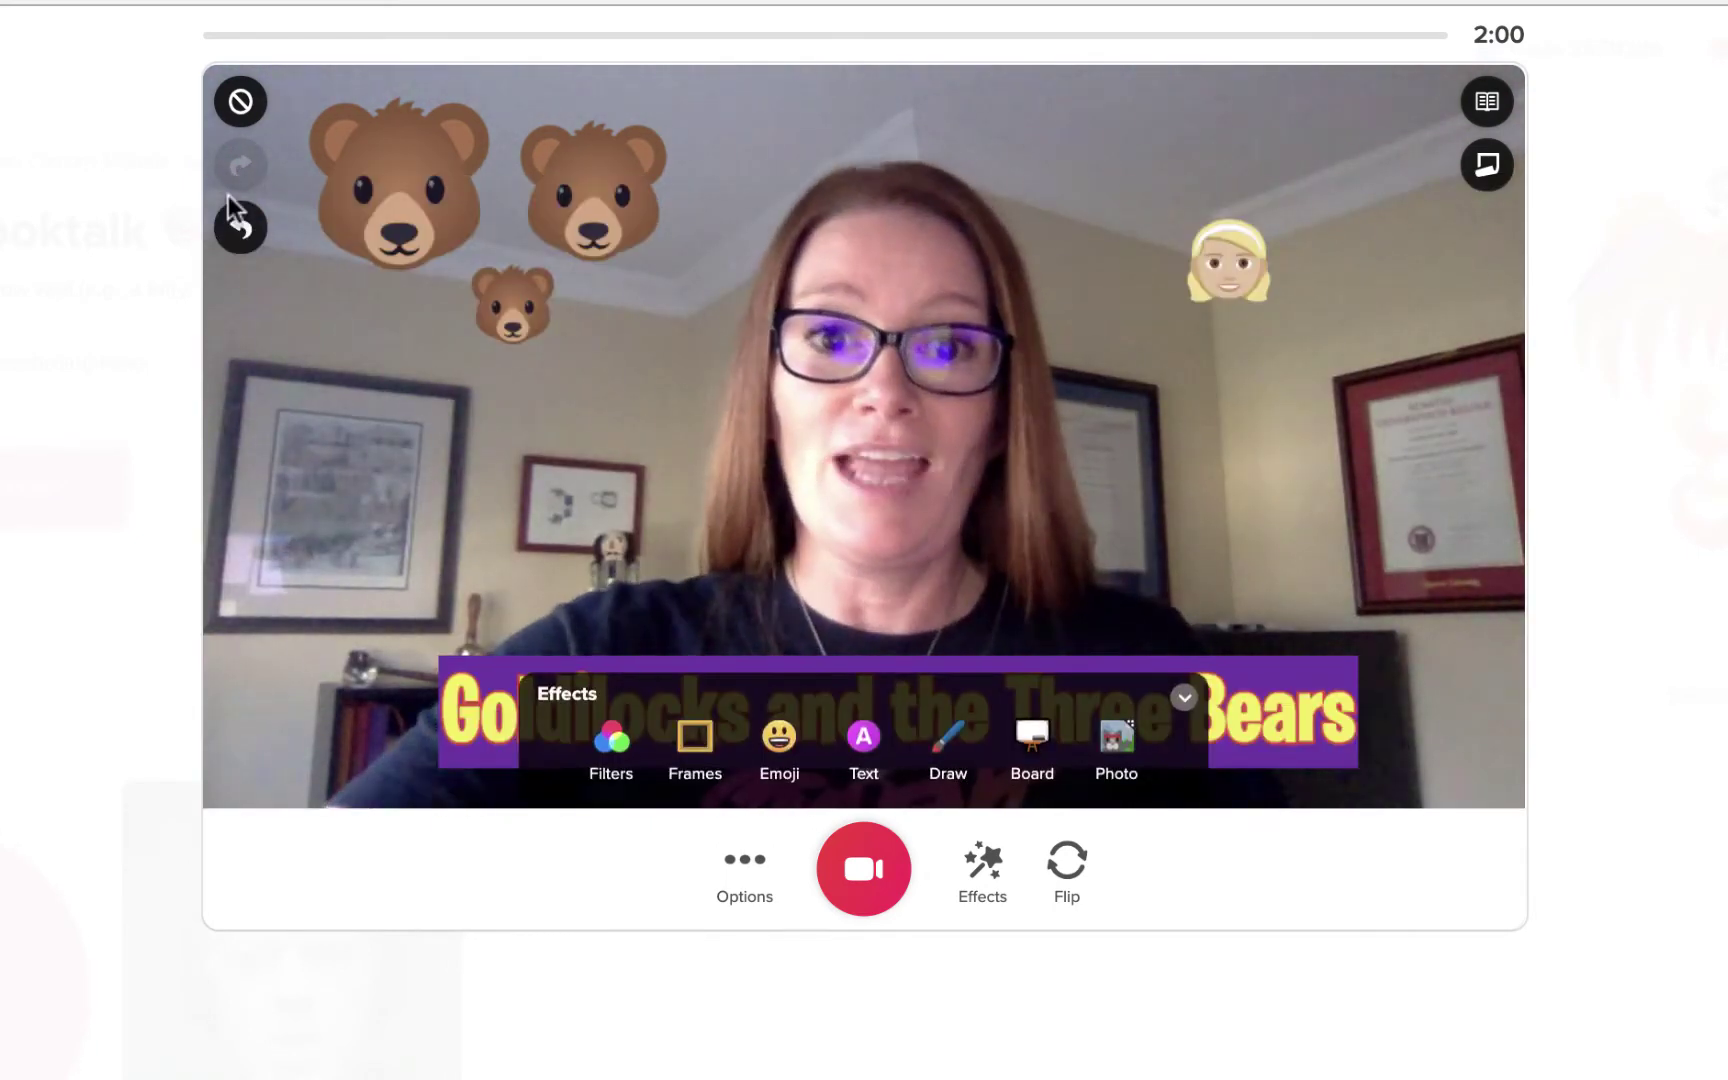
{"action": "left_click", "coordinate": [525, 294]}
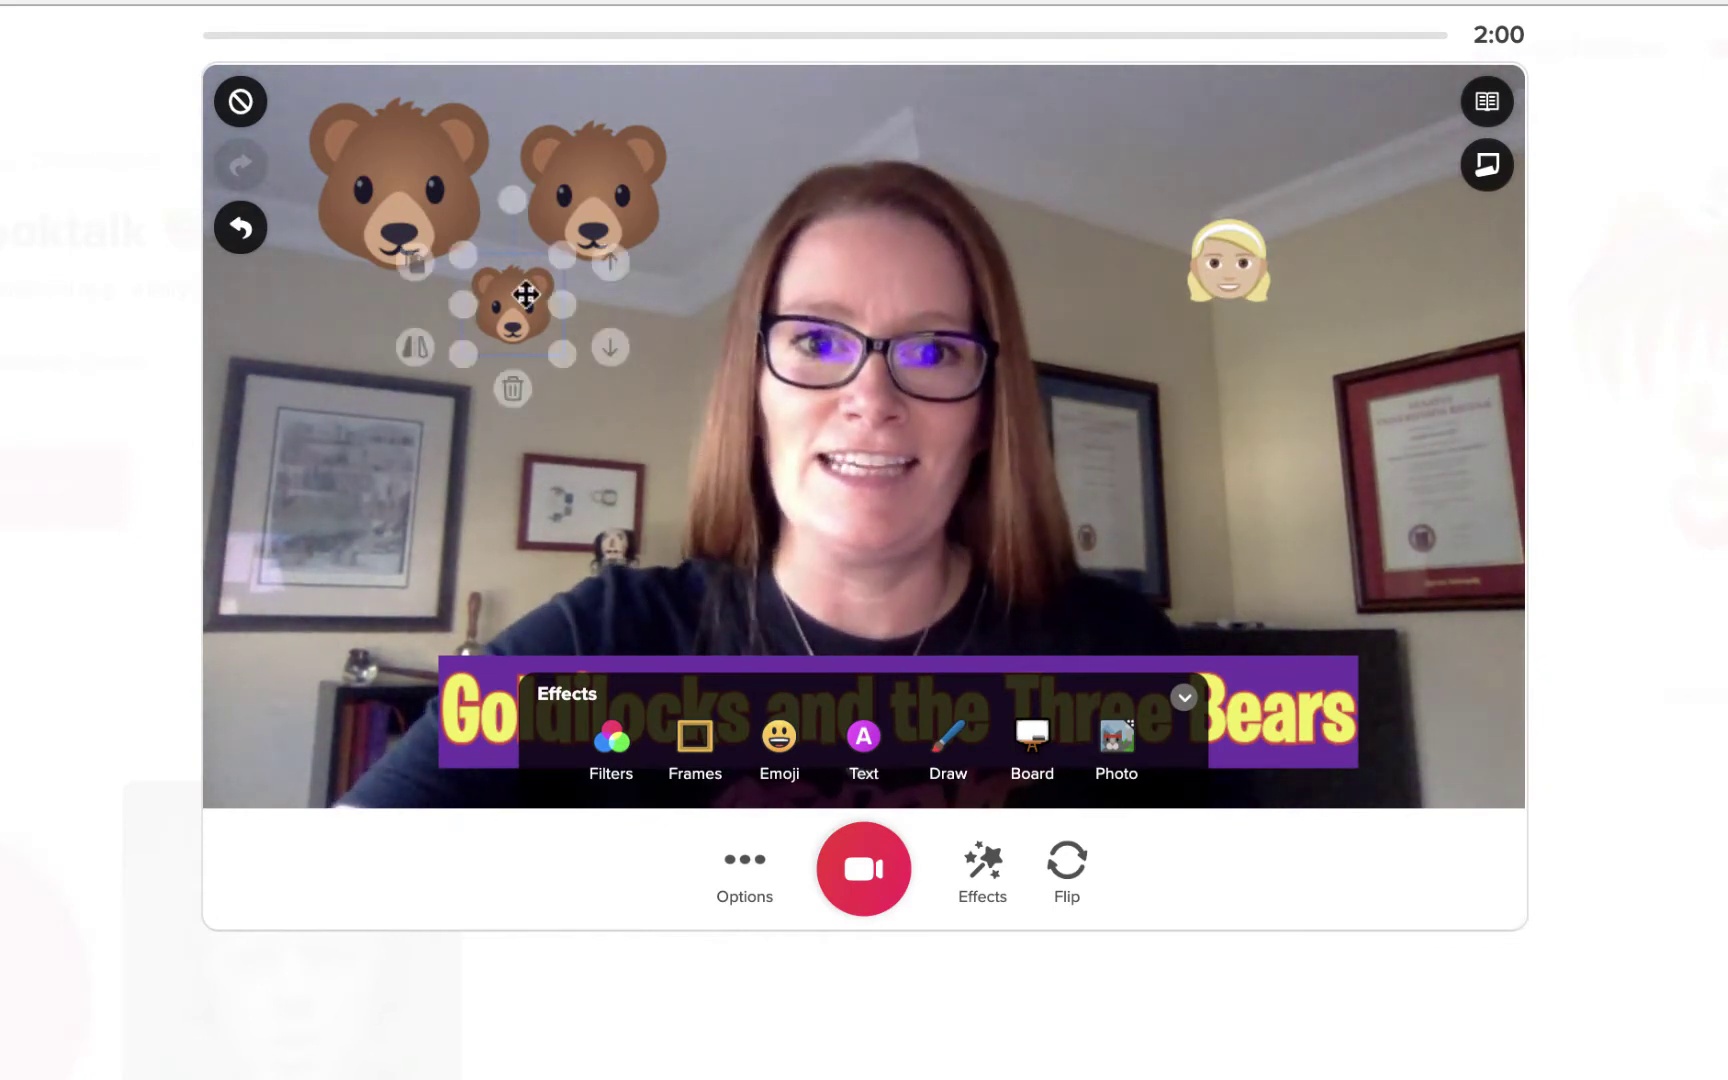
{"action": "left_click", "coordinate": [515, 395]}
{"action": "left_click", "coordinate": [598, 168]}
{"action": "left_click", "coordinate": [594, 300]}
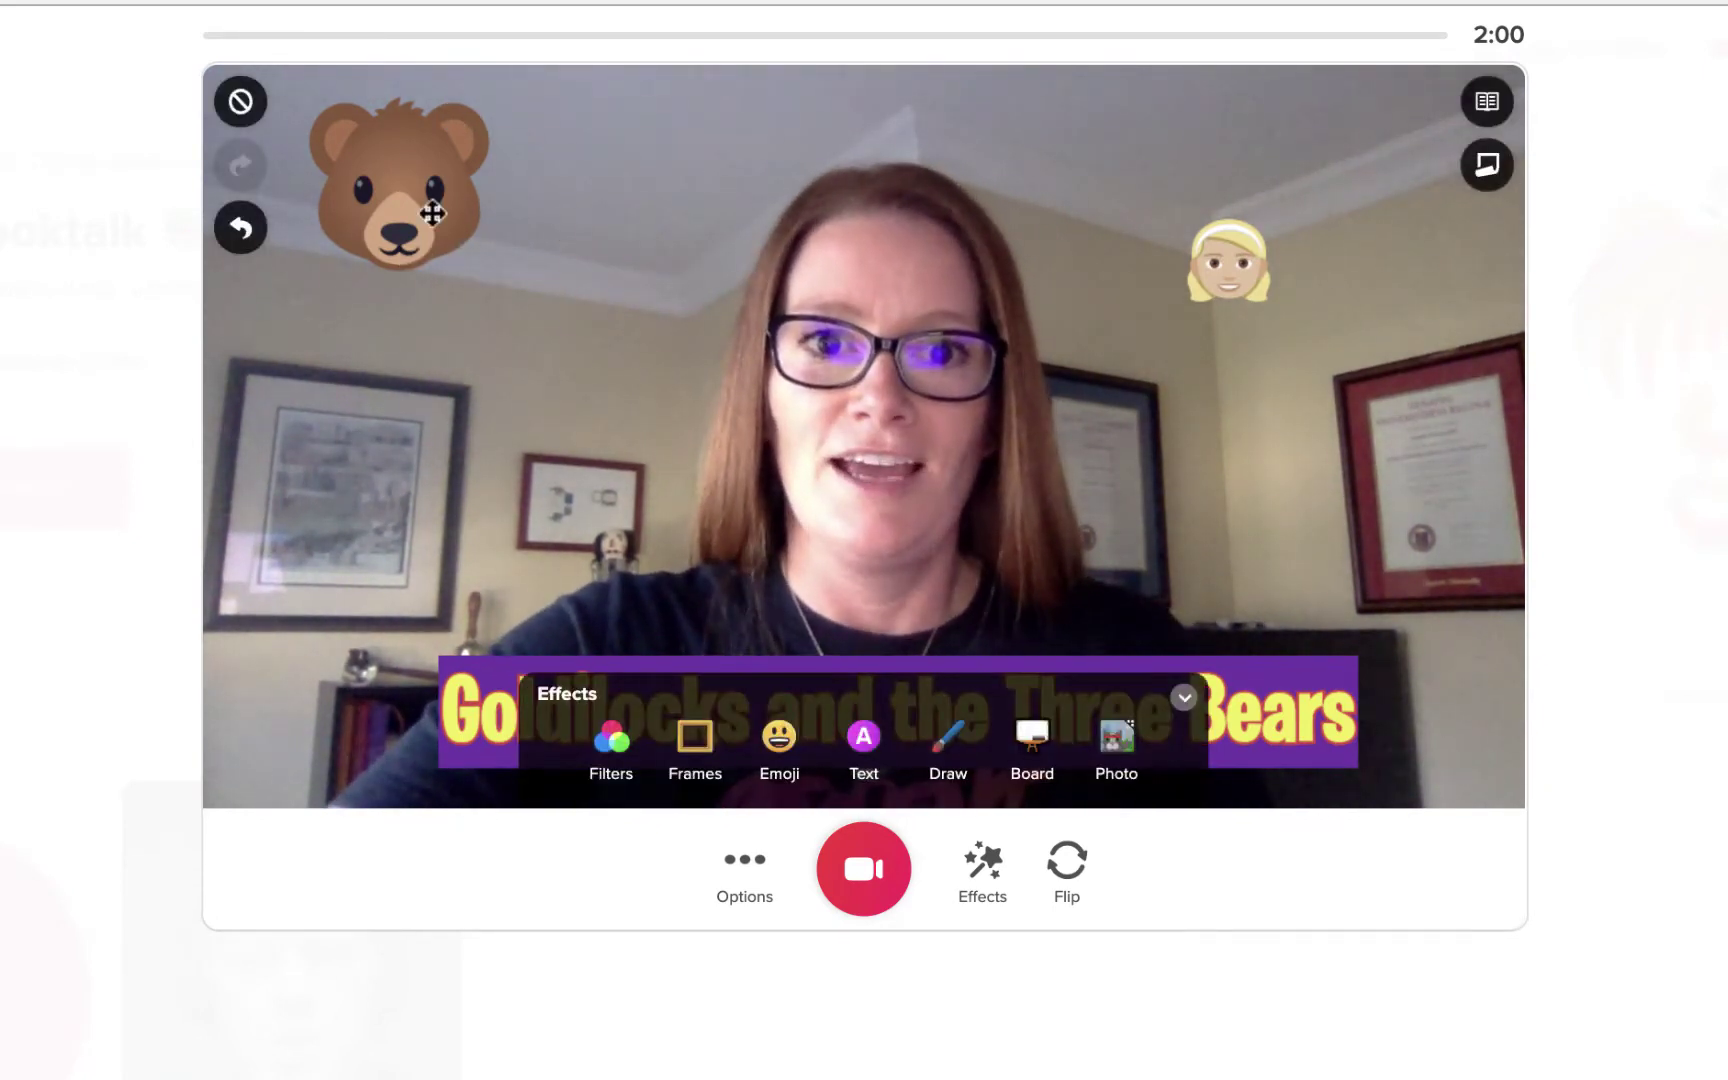
Delete the big bear and Goldilocks stickers, leaving only the title, and start recording
{"action": "left_click", "coordinate": [432, 213]}
{"action": "left_click", "coordinate": [402, 331]}
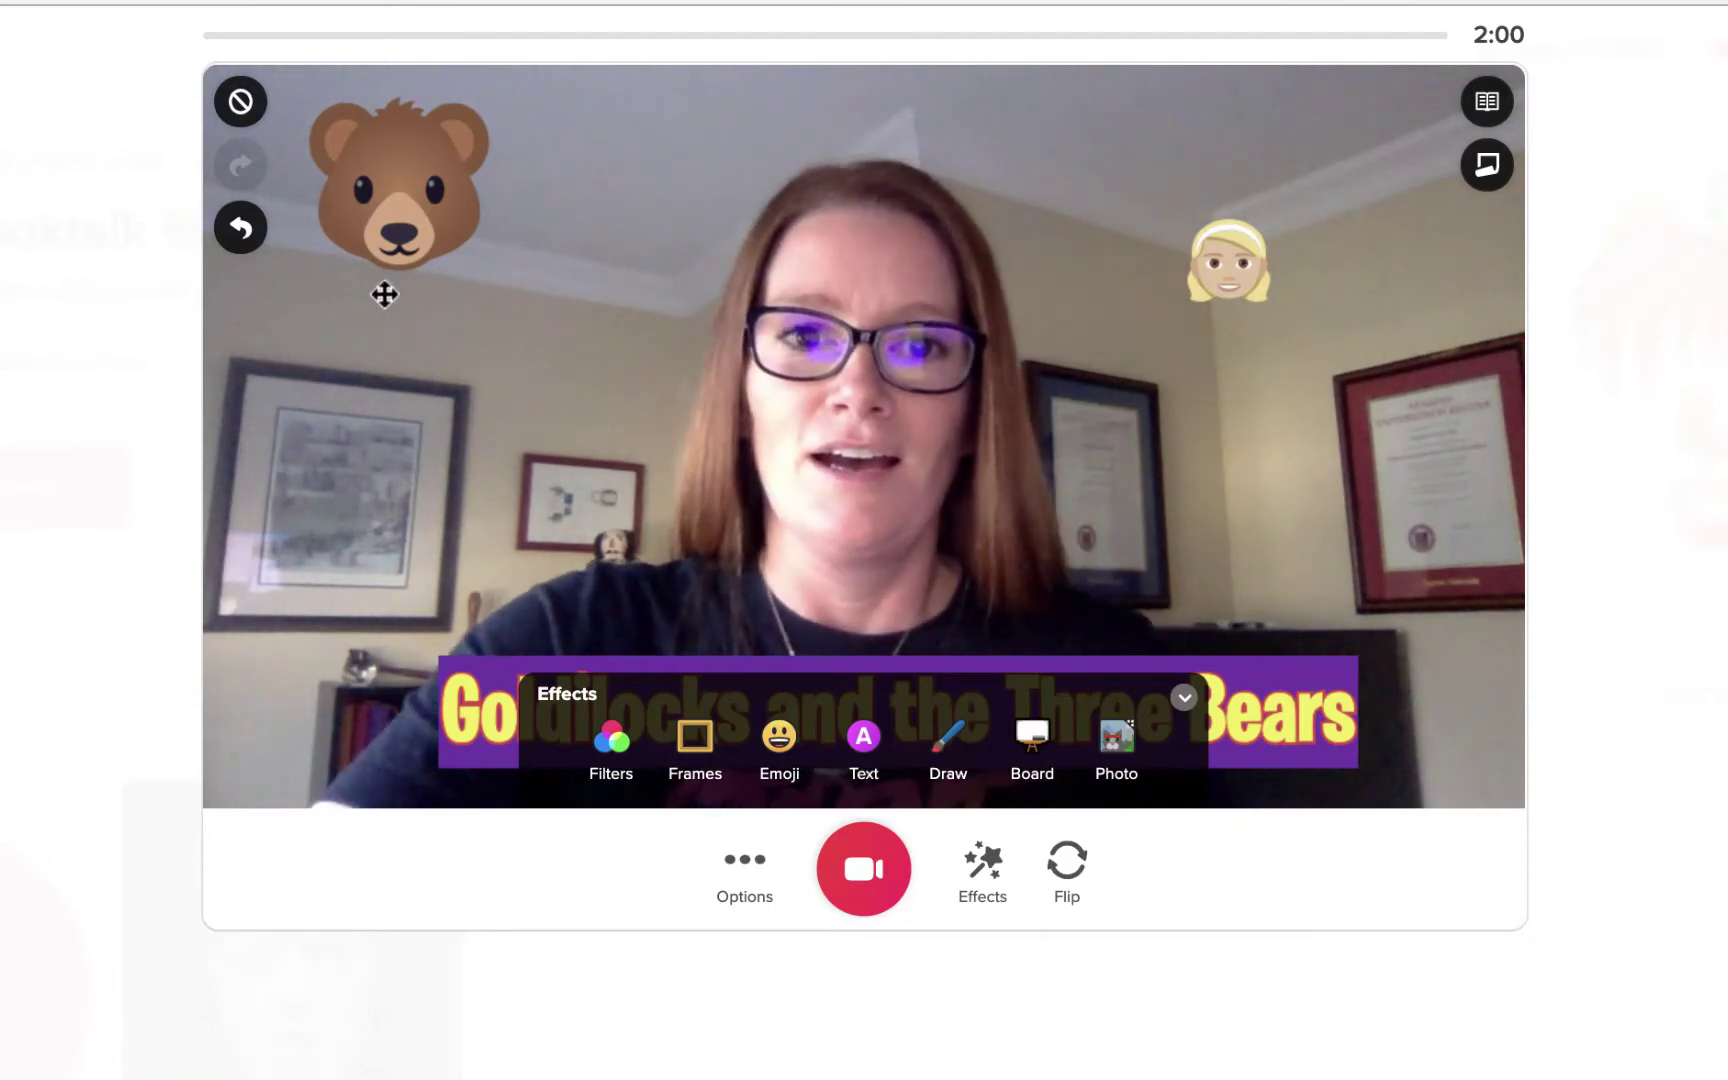
{"action": "left_click", "coordinate": [384, 294]}
{"action": "left_click", "coordinate": [397, 318]}
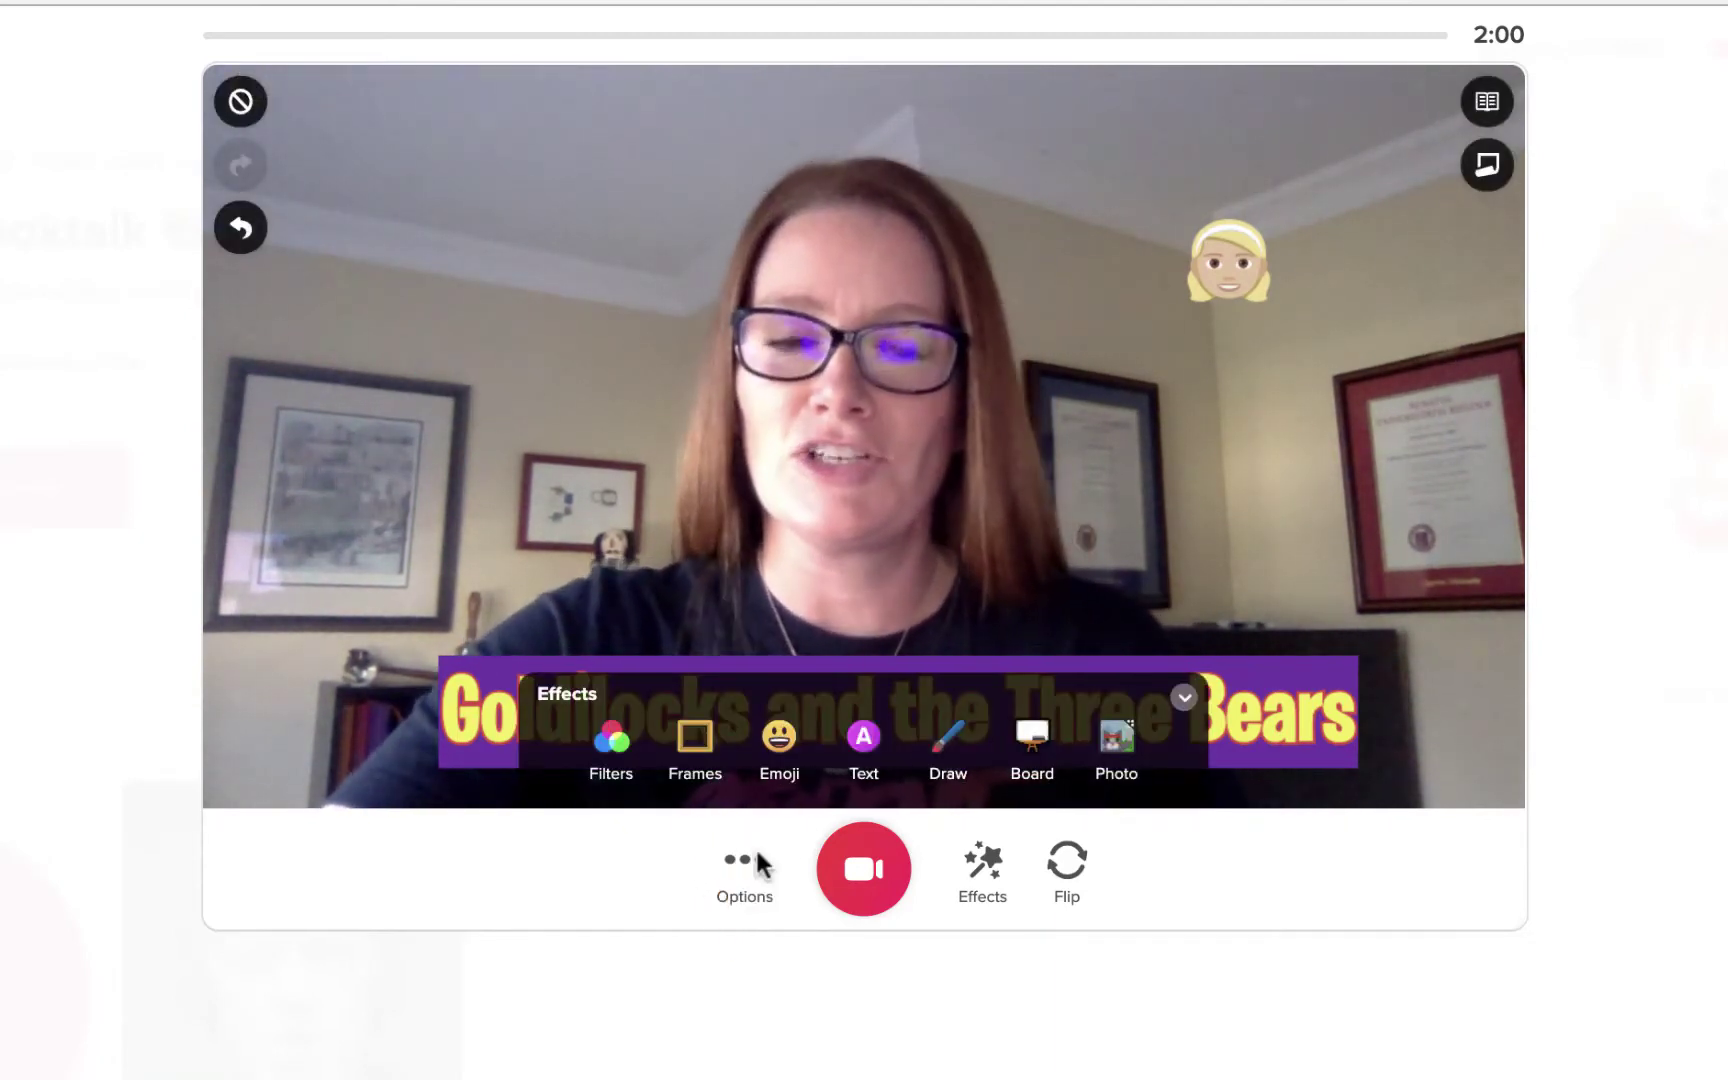
{"action": "left_click", "coordinate": [1250, 246]}
{"action": "left_click", "coordinate": [1225, 344]}
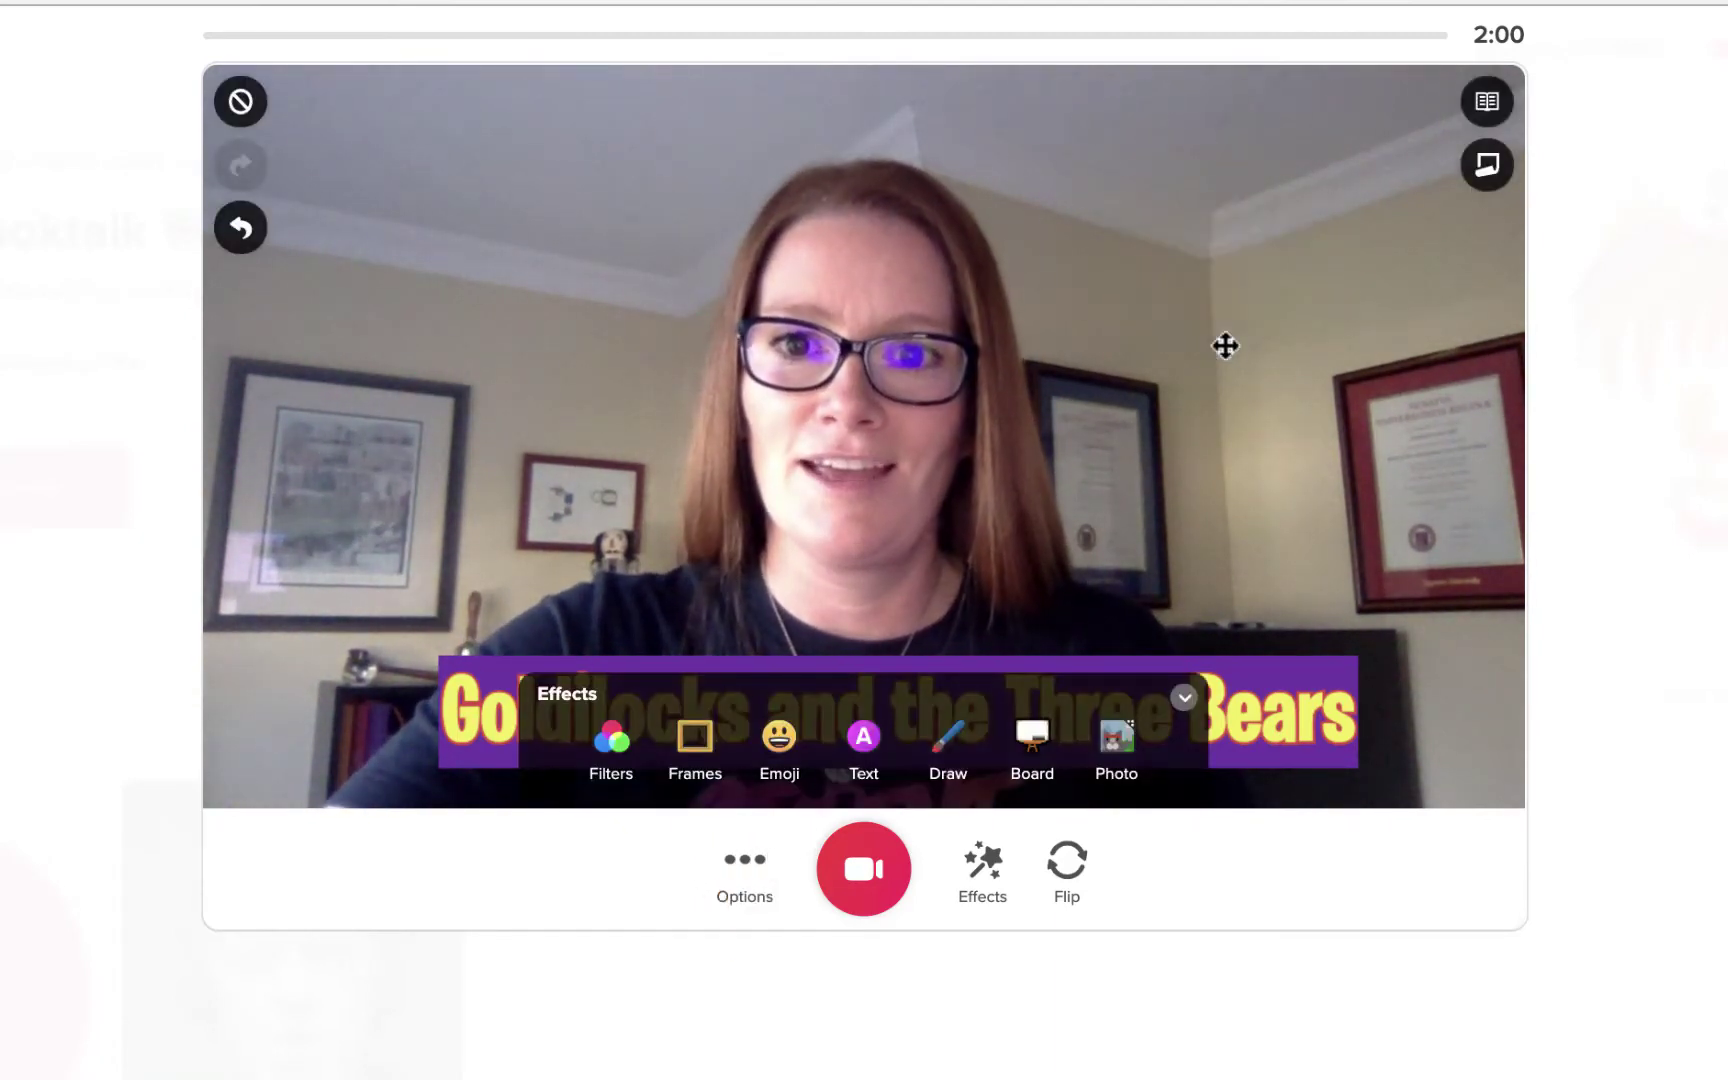
{"action": "left_click", "coordinate": [866, 855]}
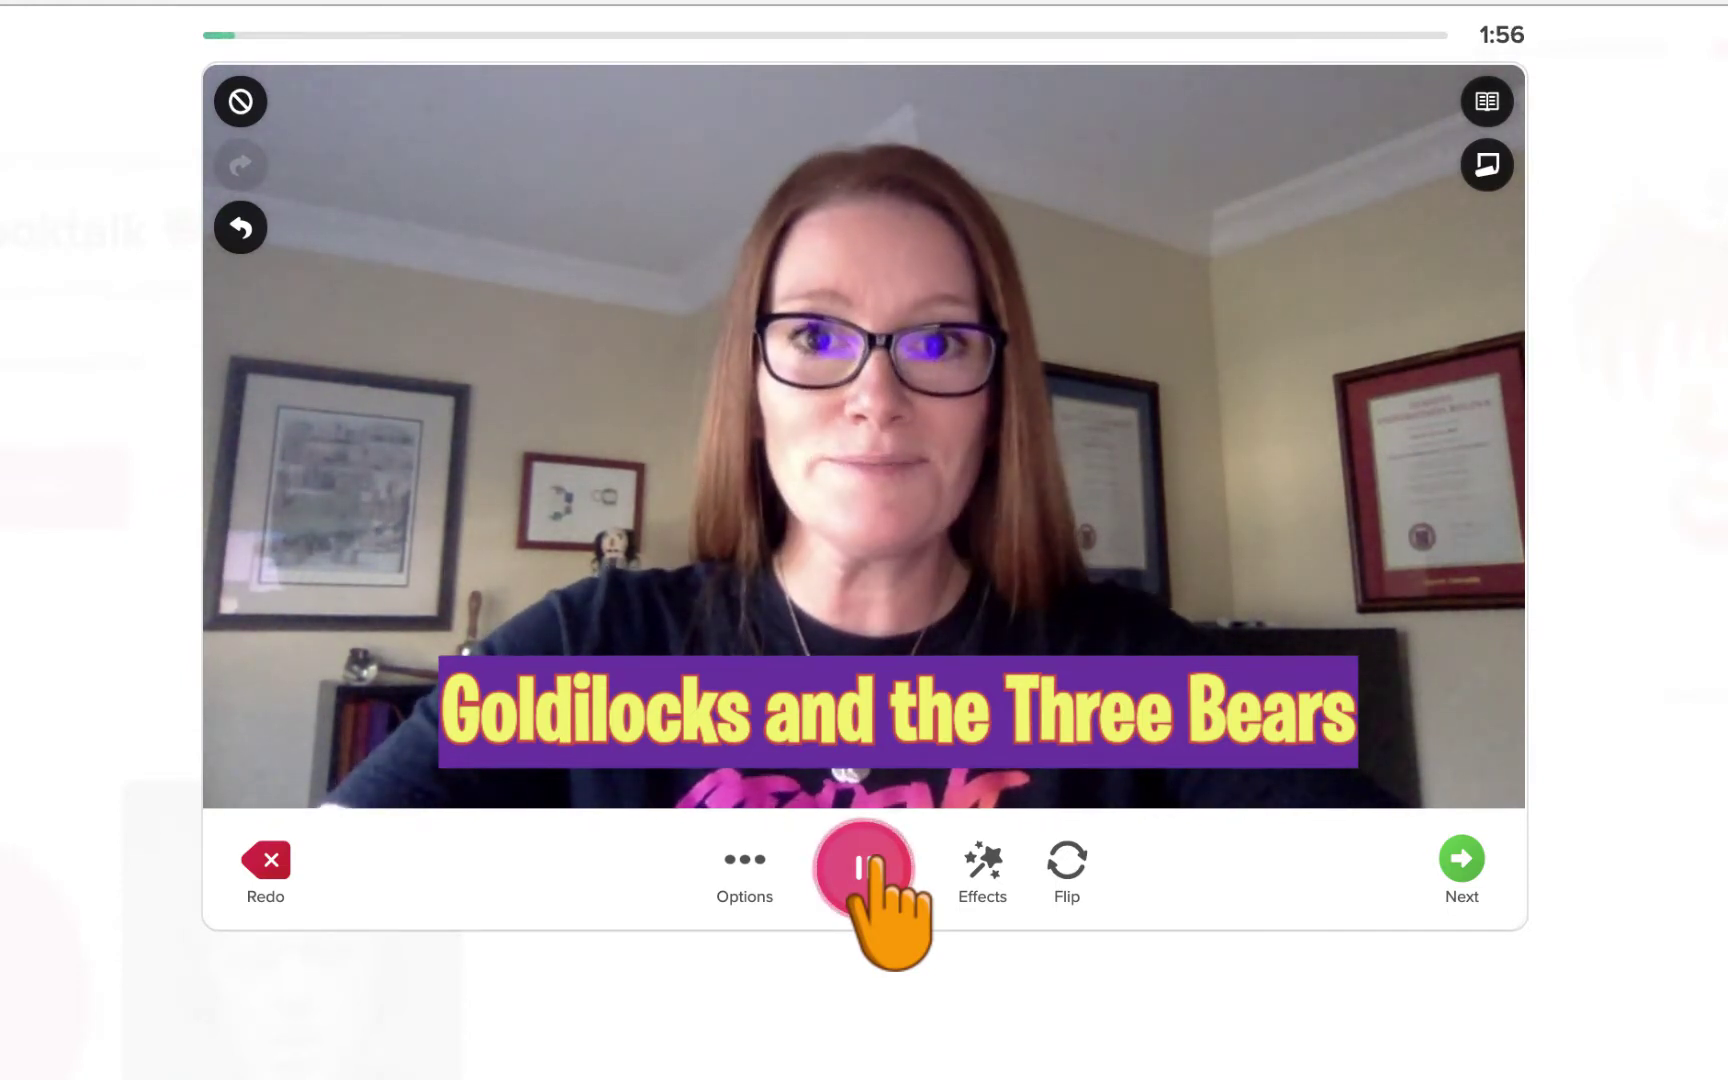
Pause, add an enlarged Goldilocks sticker at the upper right from Recent, and resume recording
{"action": "left_click", "coordinate": [868, 845]}
{"action": "left_click", "coordinate": [866, 860]}
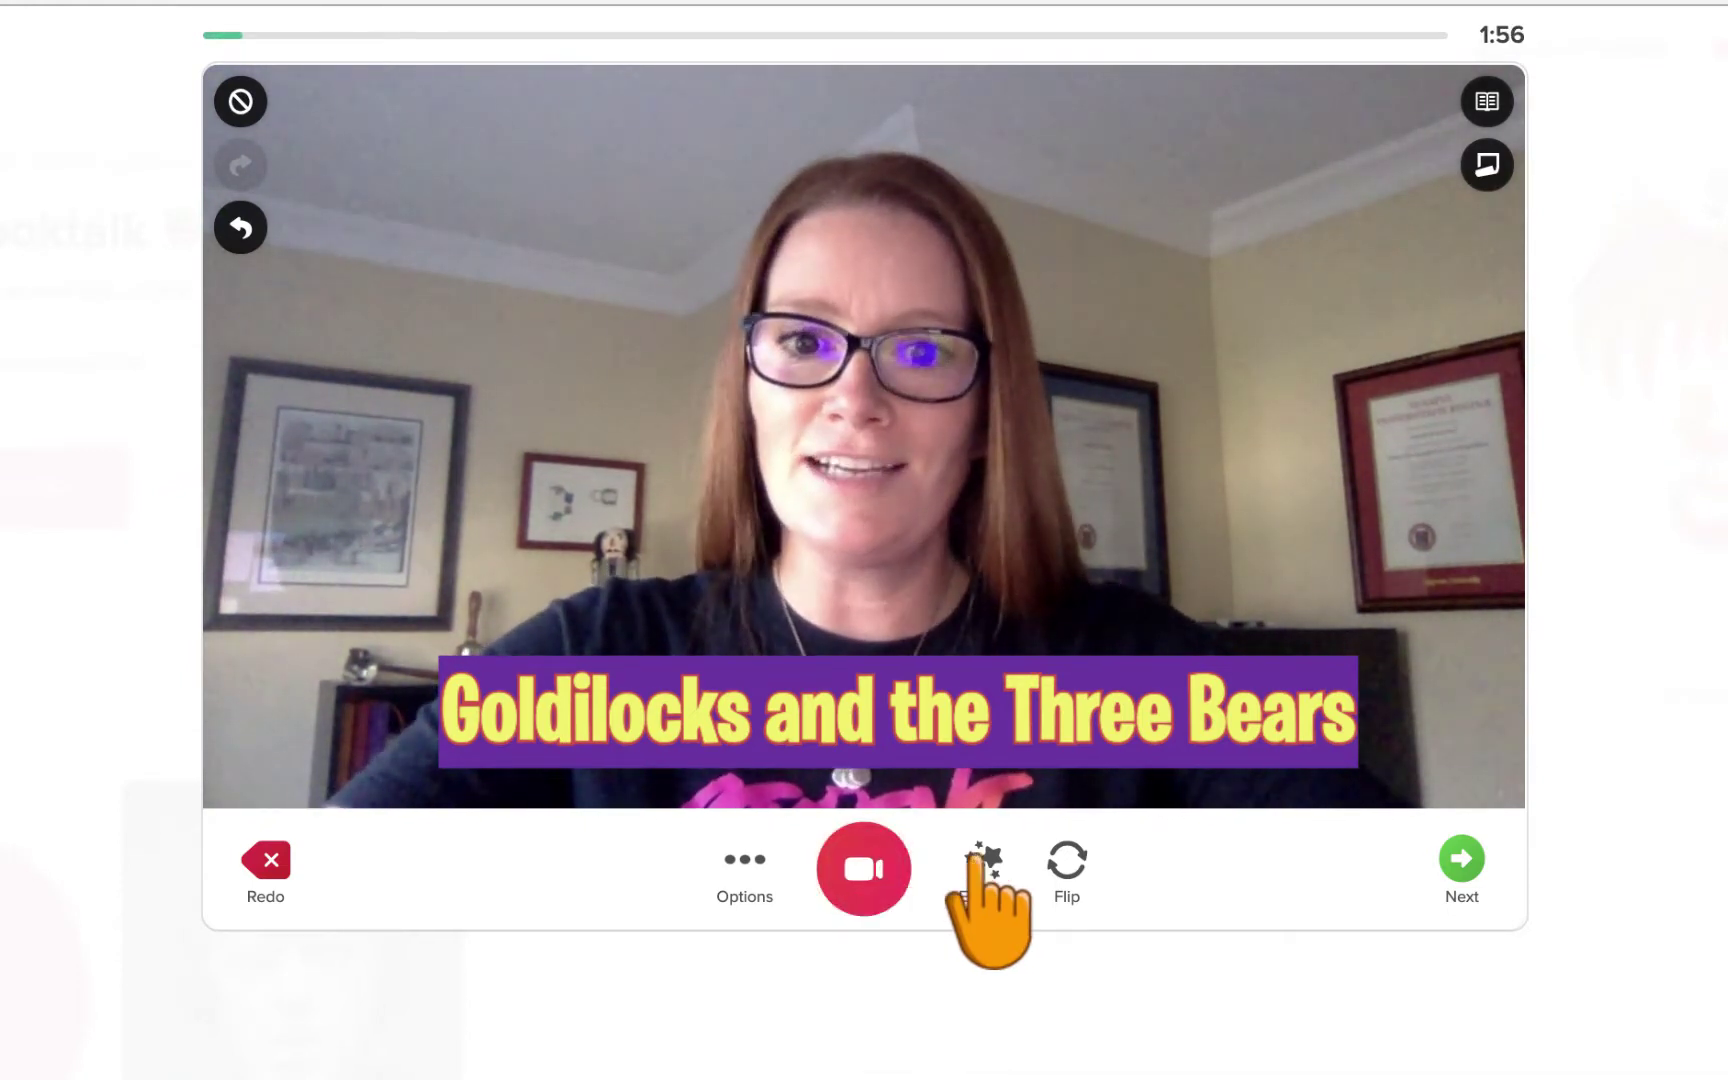
{"action": "left_click", "coordinate": [984, 864]}
{"action": "left_click", "coordinate": [779, 740]}
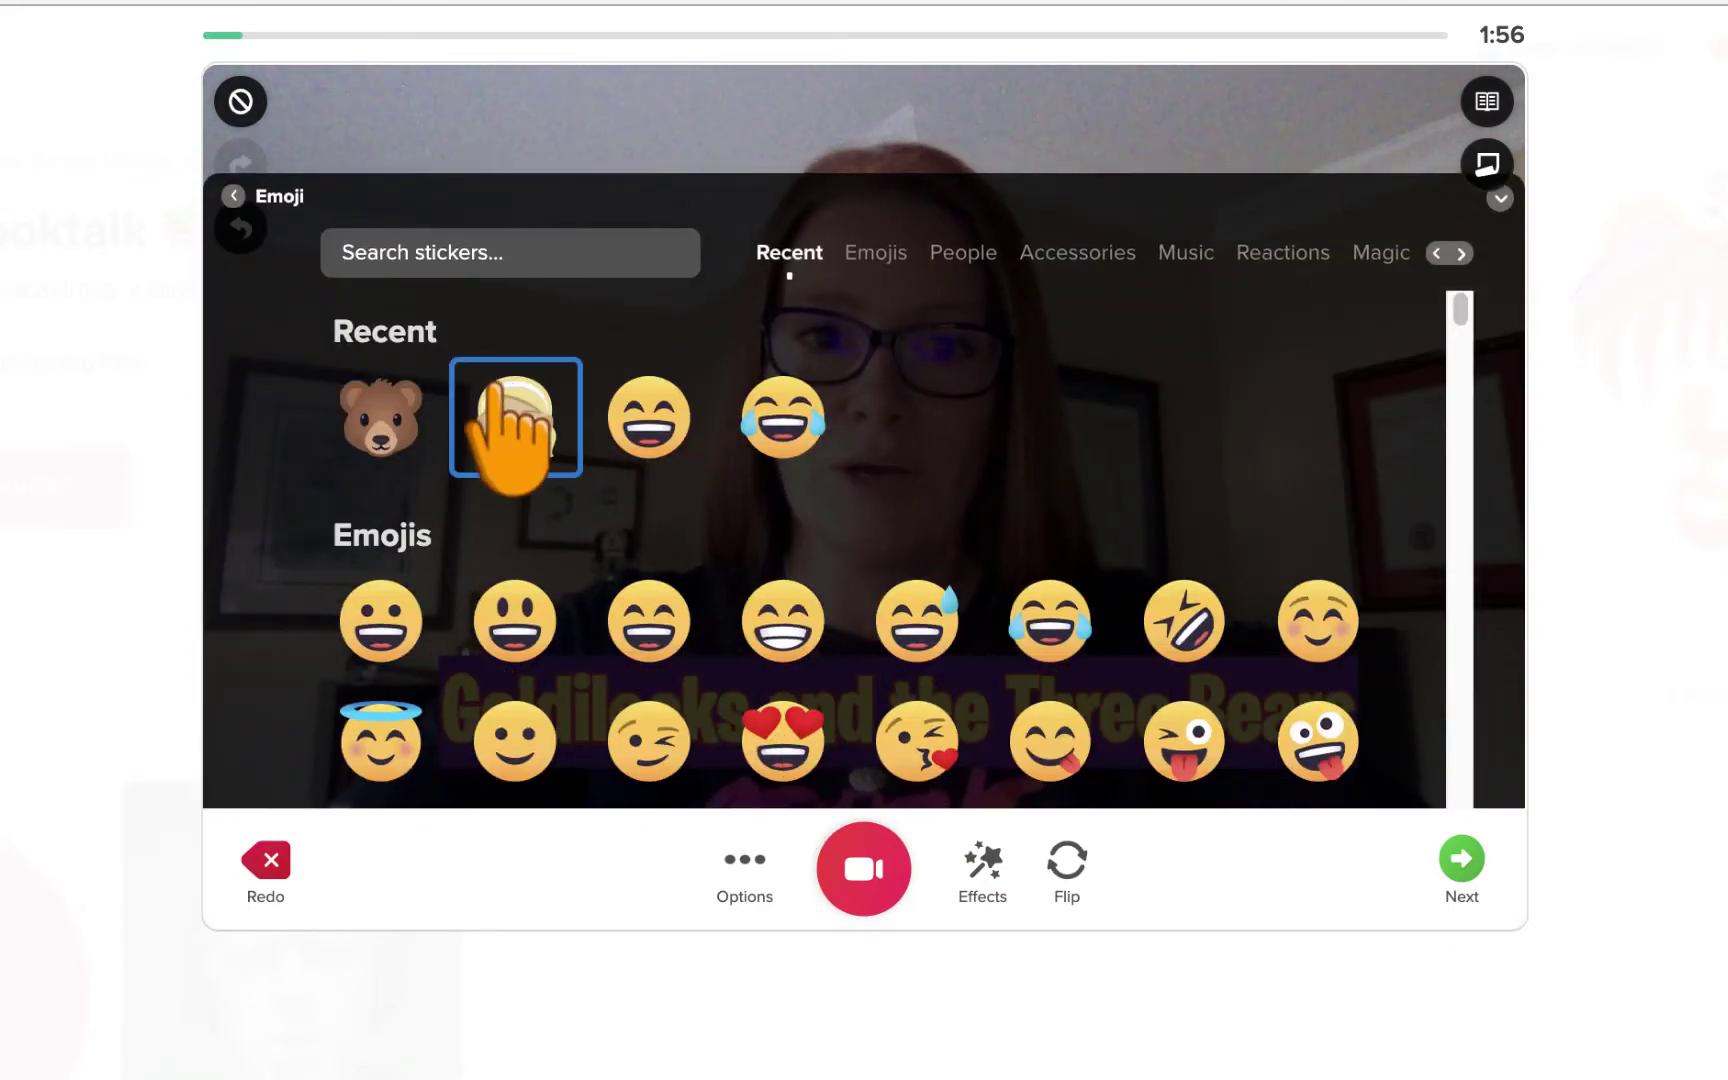
{"action": "left_click", "coordinate": [495, 392]}
{"action": "left_click_drag", "start_coordinate": [871, 432], "coordinate": [1229, 288]}
{"action": "left_click_drag", "start_coordinate": [1291, 357], "coordinate": [1341, 410]}
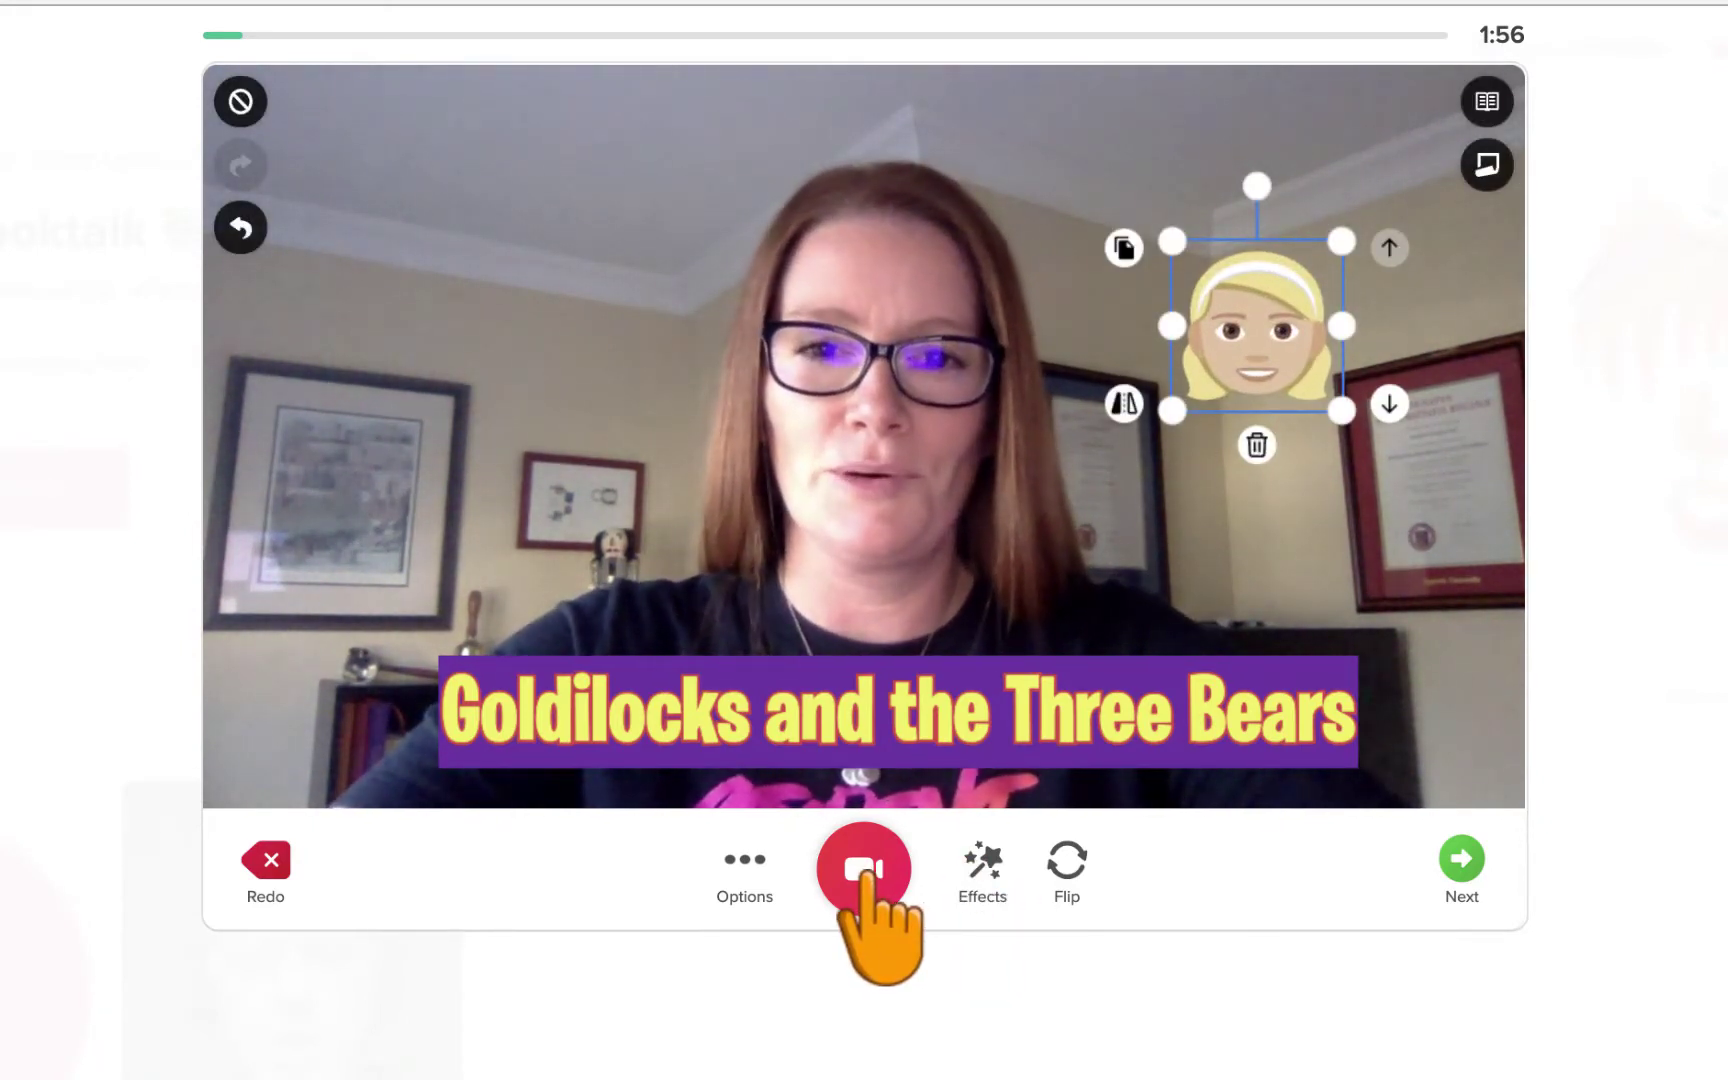
{"action": "left_click", "coordinate": [862, 872]}
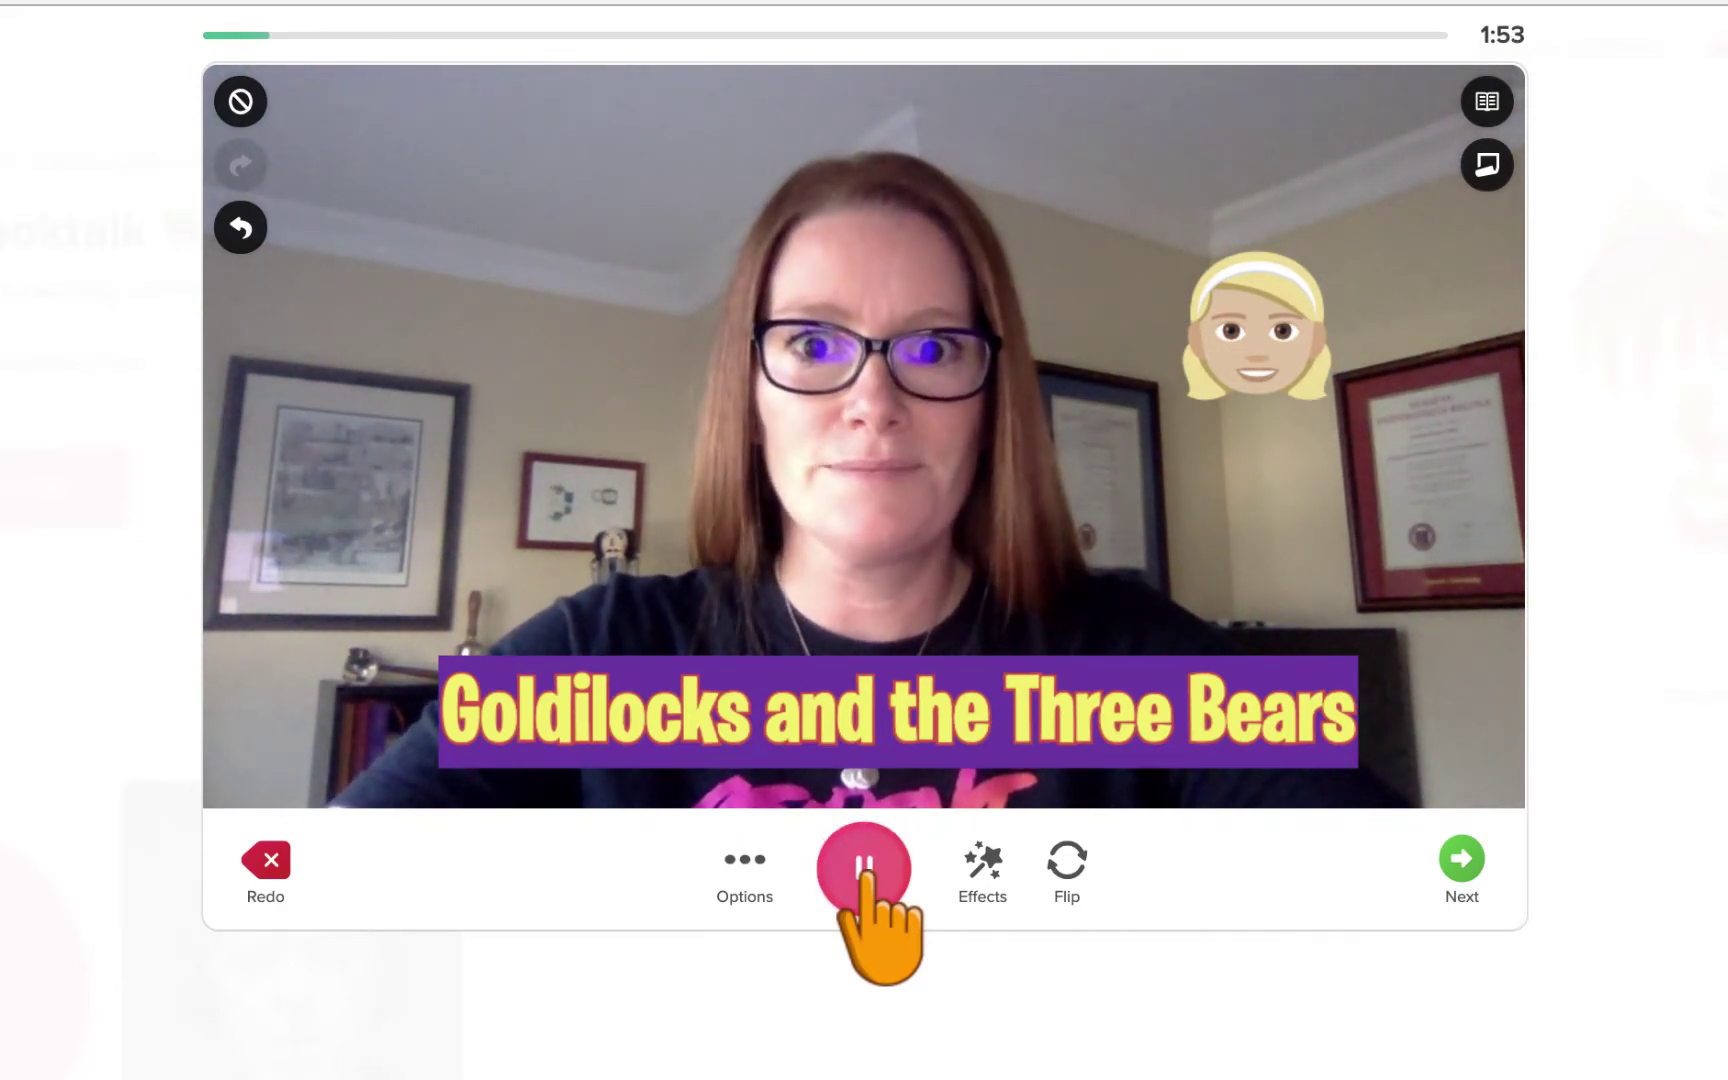
{"action": "left_click", "coordinate": [982, 860]}
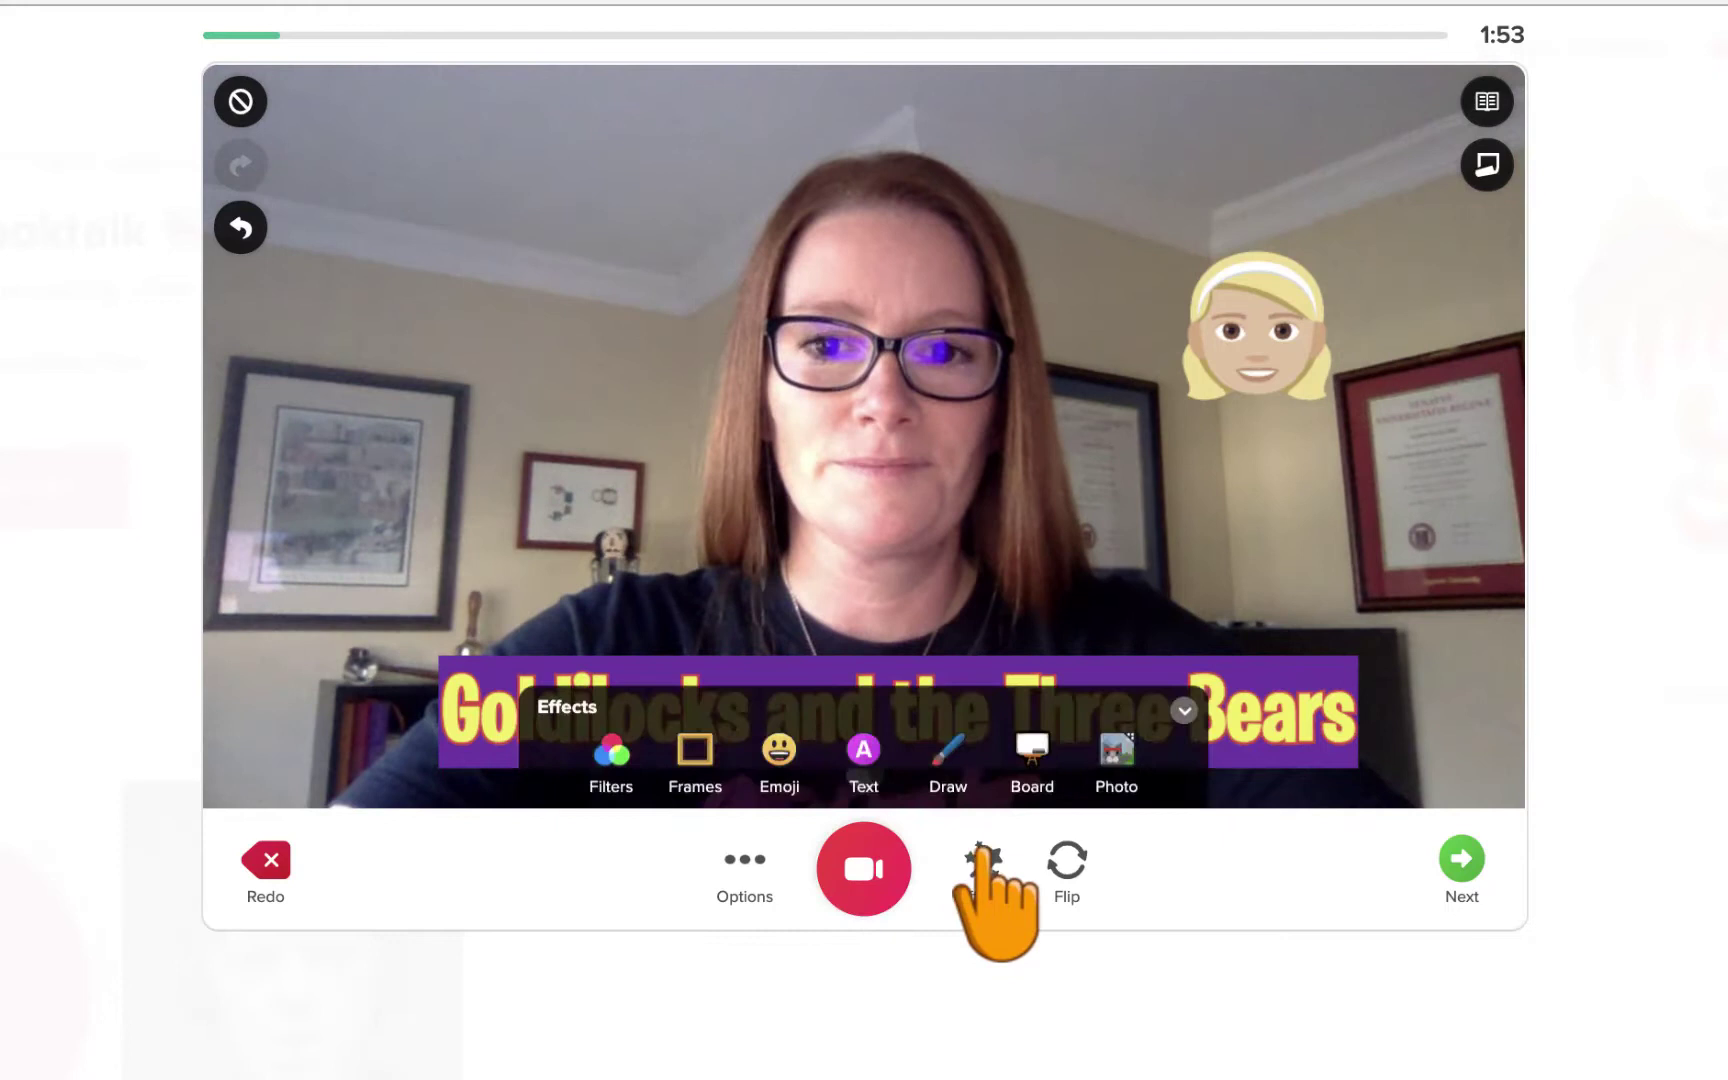
Add a small bear sticker on the left wall and resume recording
{"action": "left_click", "coordinate": [779, 740]}
{"action": "left_click", "coordinate": [525, 415]}
{"action": "left_click_drag", "start_coordinate": [885, 456], "coordinate": [595, 399]}
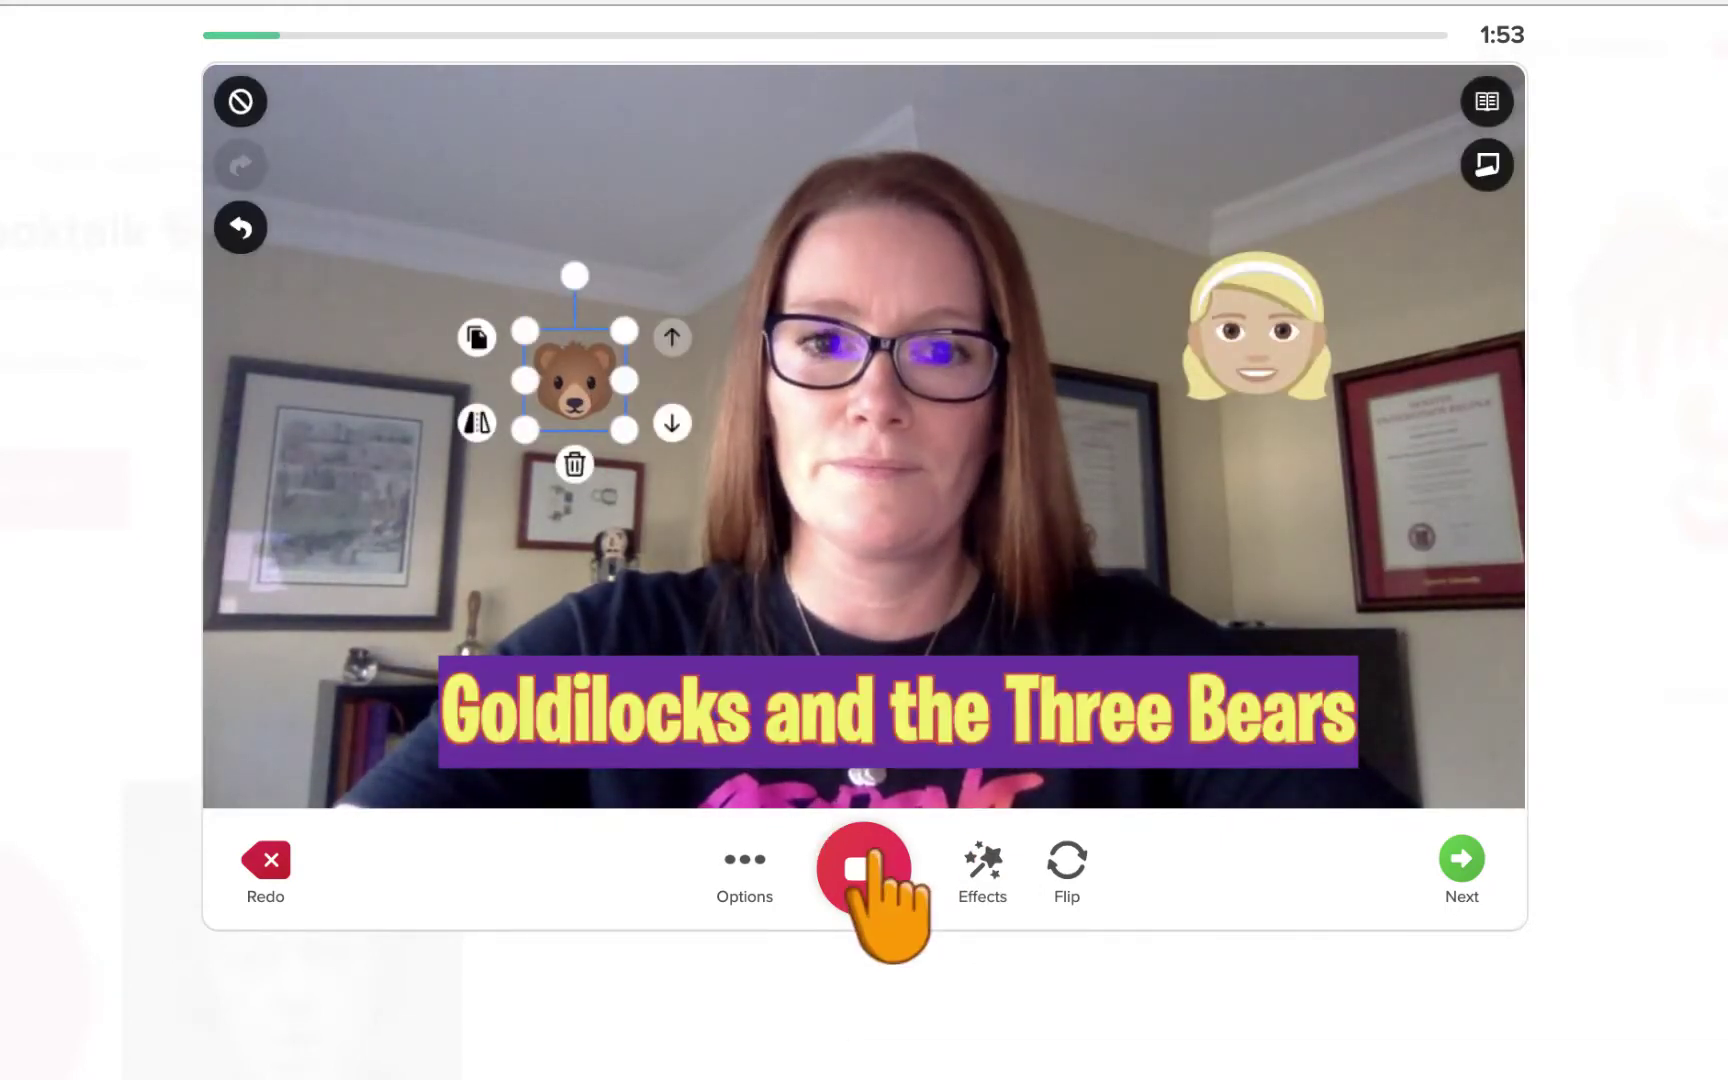
{"action": "left_click", "coordinate": [864, 862]}
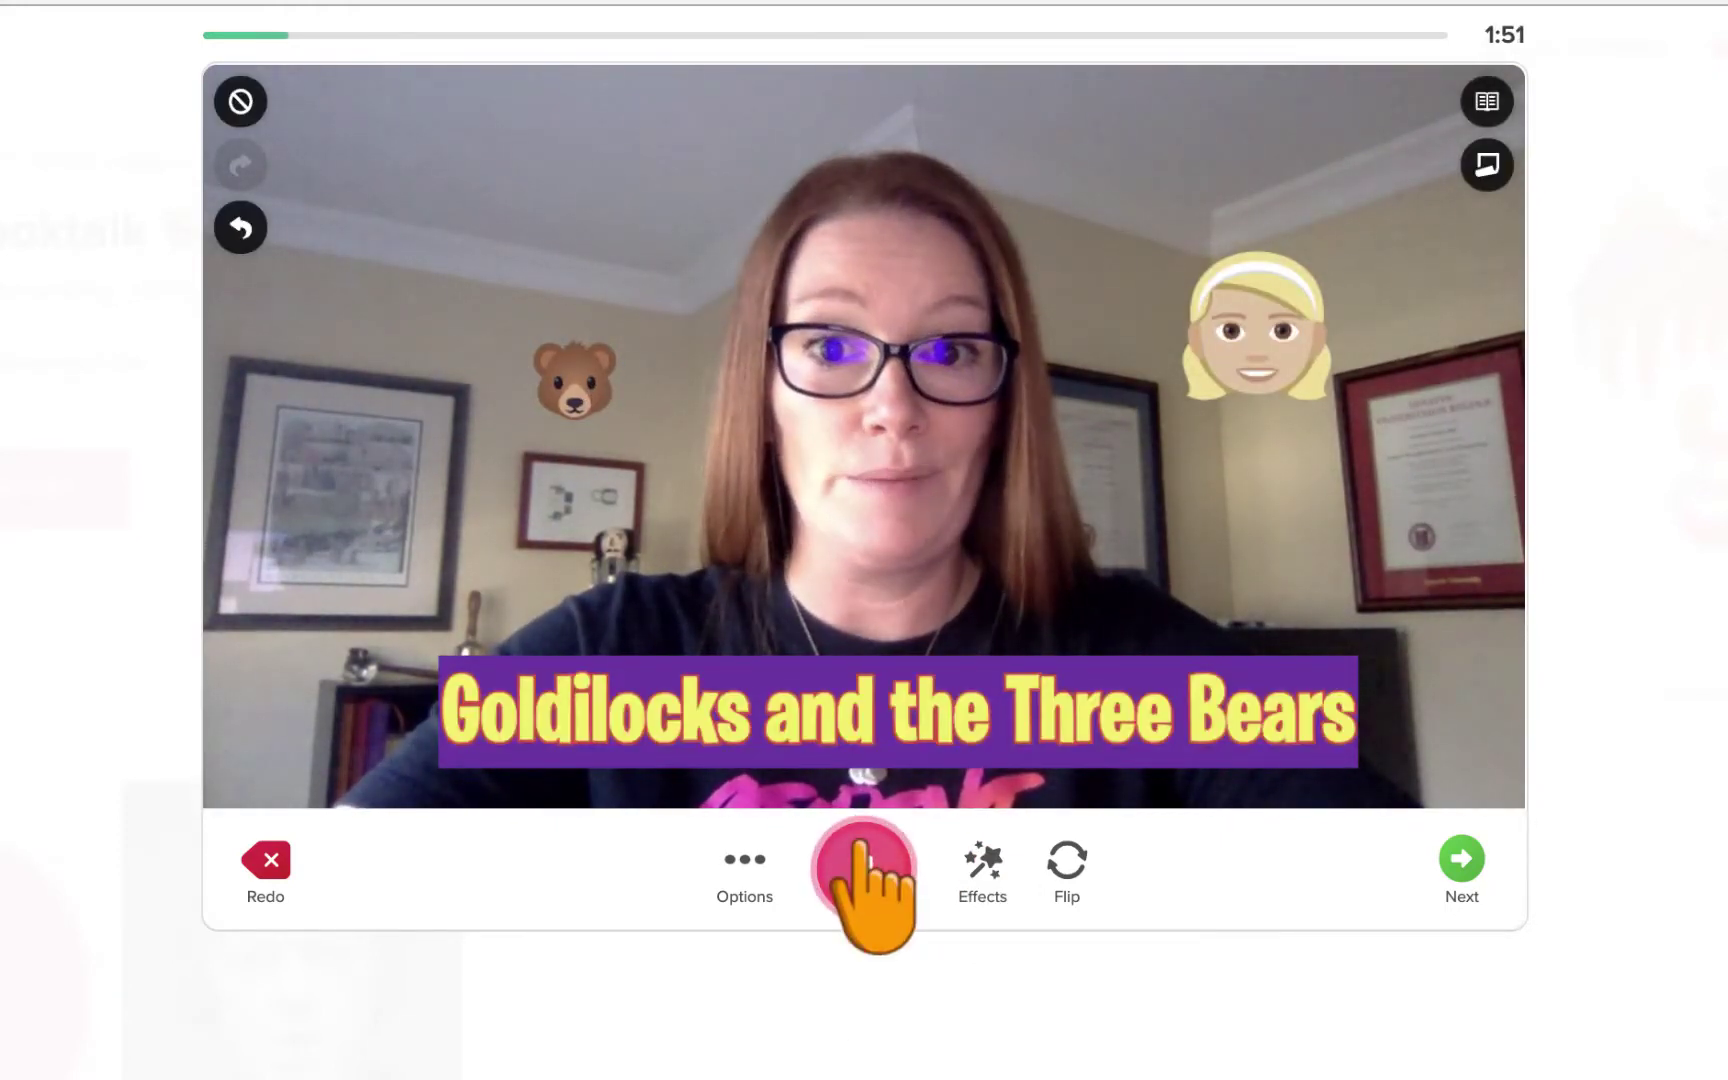
Duplicate it into a larger middle bear above the original and record again
{"action": "left_click", "coordinate": [491, 331]}
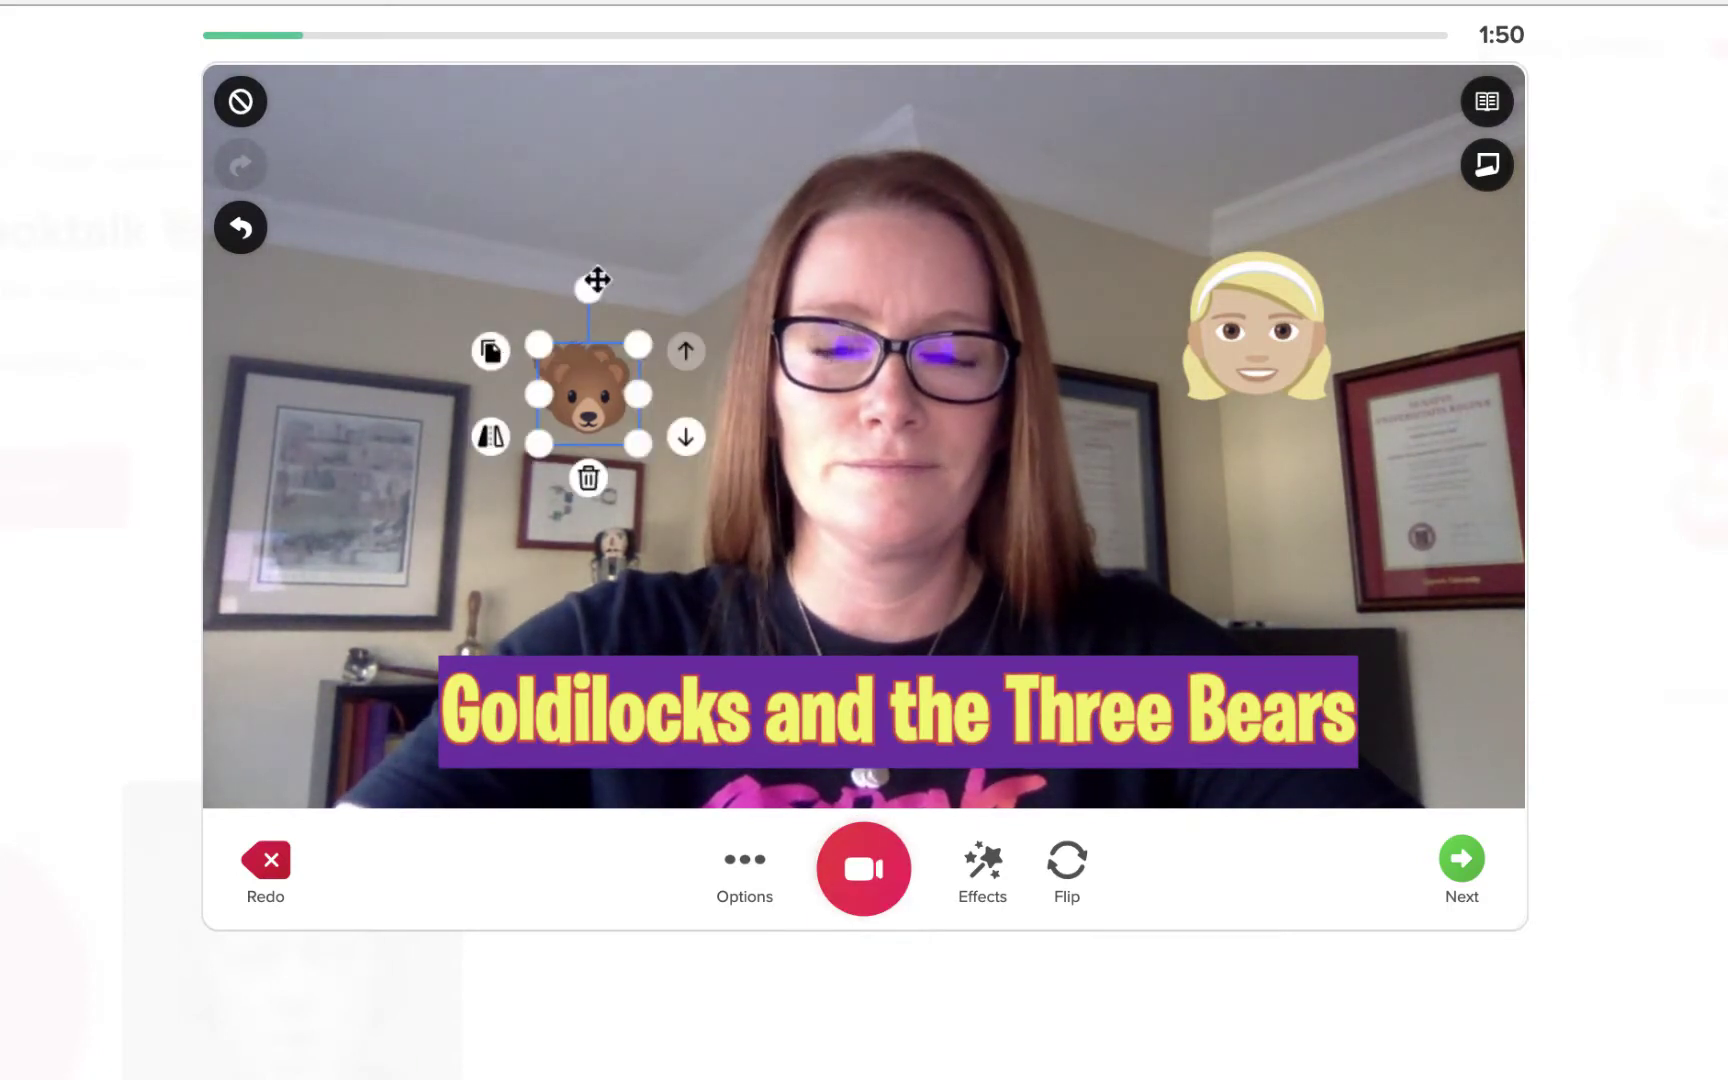
{"action": "left_click_drag", "start_coordinate": [594, 282], "coordinate": [717, 139]}
{"action": "left_click_drag", "start_coordinate": [642, 258], "coordinate": [647, 273]}
{"action": "left_click", "coordinate": [862, 858]}
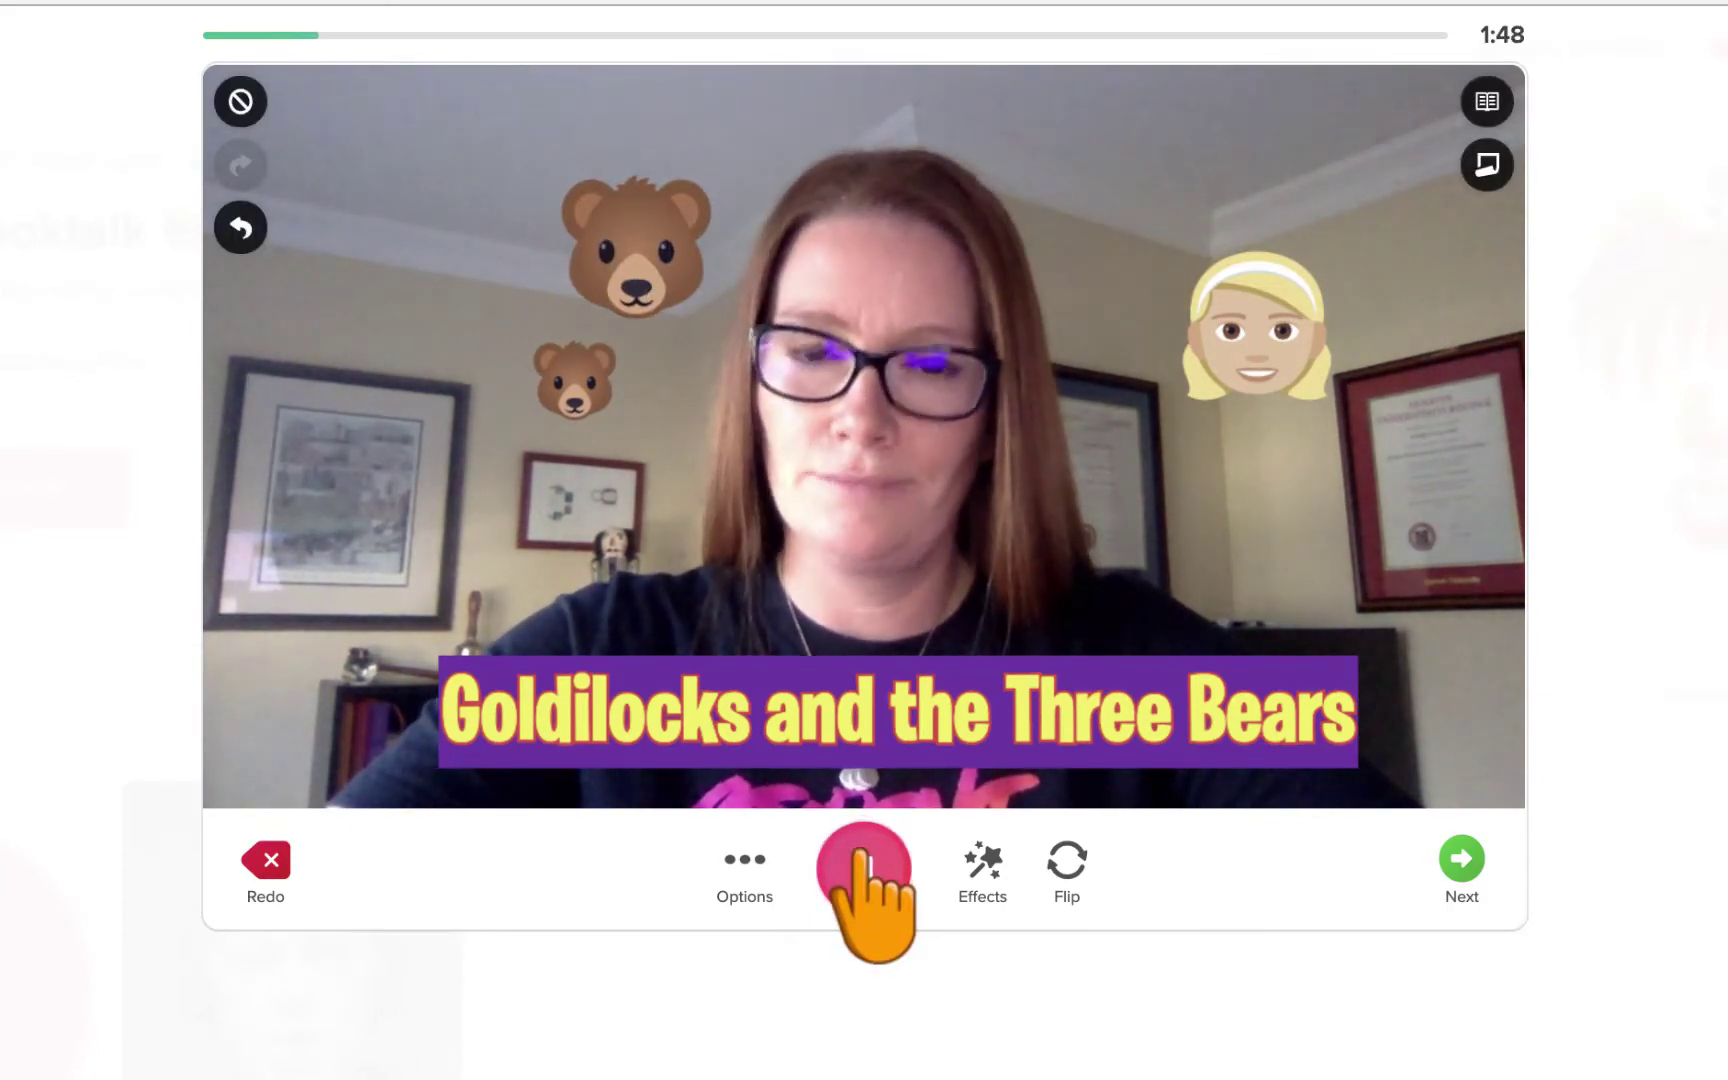
Add the biggest bear copy at the upper left, record, and finish the clip for review
{"action": "left_click", "coordinate": [621, 207]}
{"action": "left_click", "coordinate": [513, 177]}
{"action": "left_click_drag", "start_coordinate": [436, 231], "coordinate": [513, 301]}
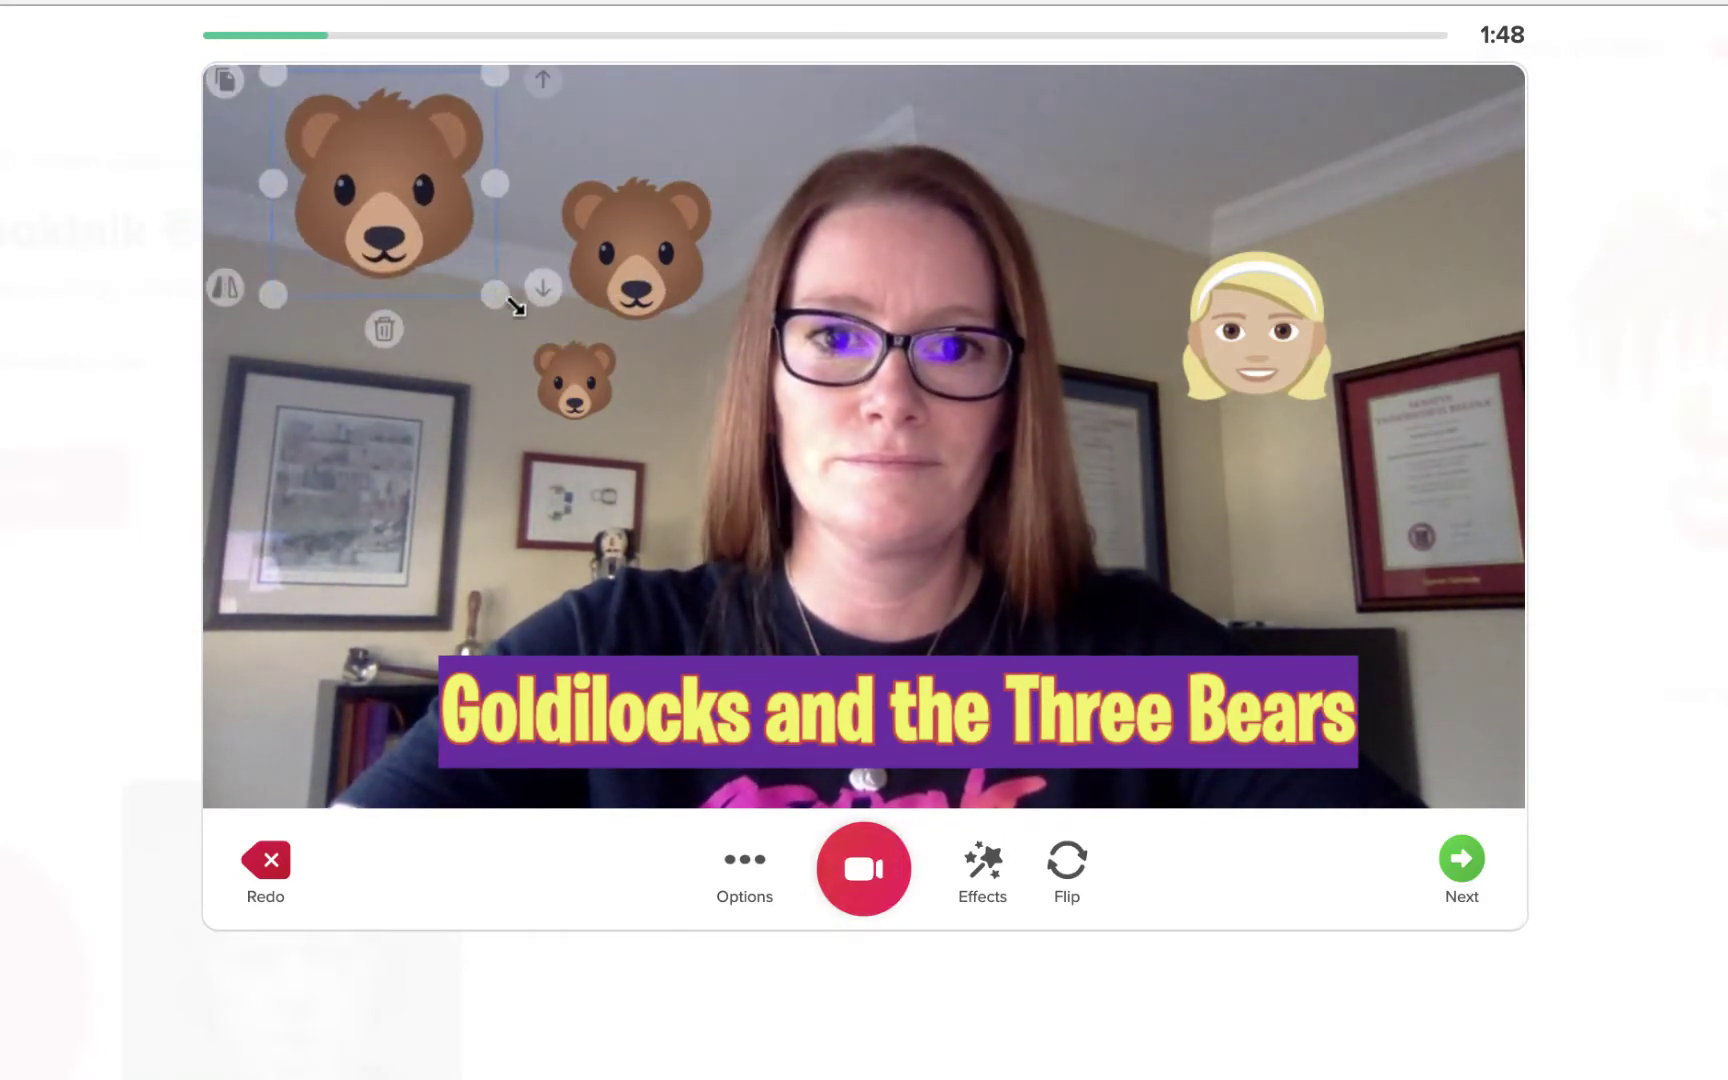
{"action": "left_click_drag", "start_coordinate": [395, 177], "coordinate": [459, 250]}
{"action": "left_click", "coordinate": [862, 864]}
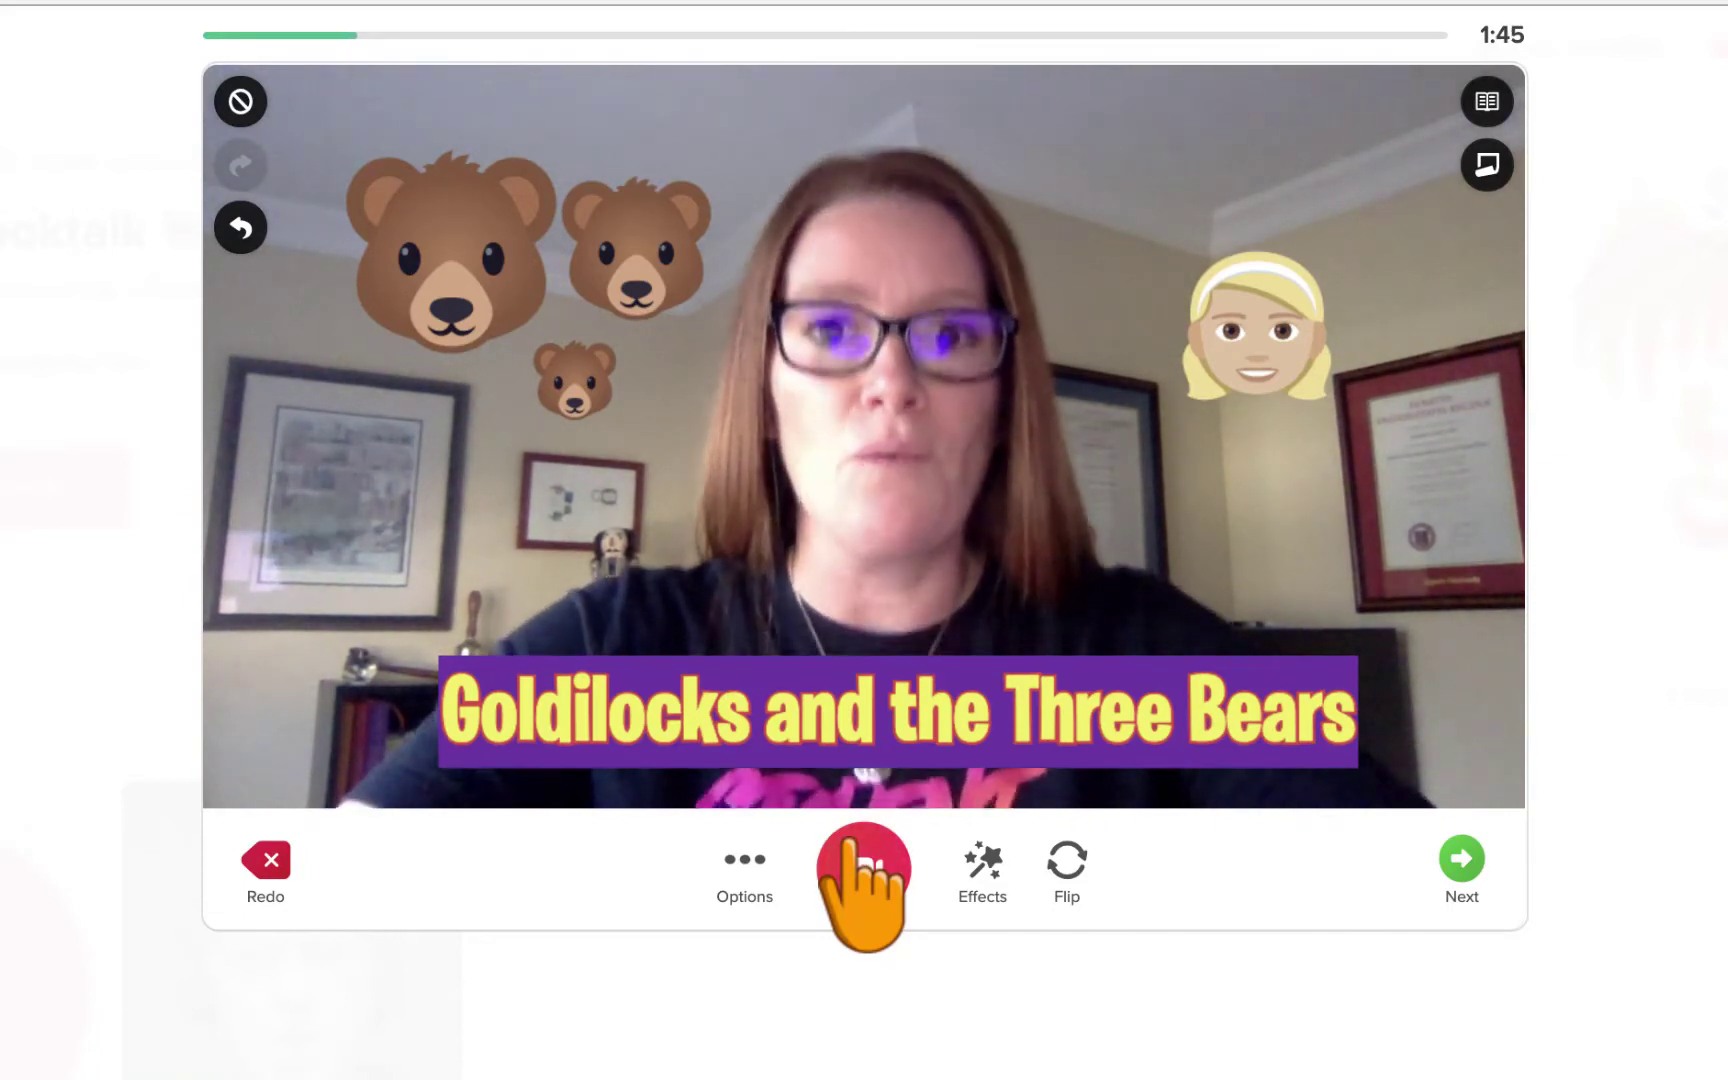
{"action": "left_click", "coordinate": [1458, 862]}
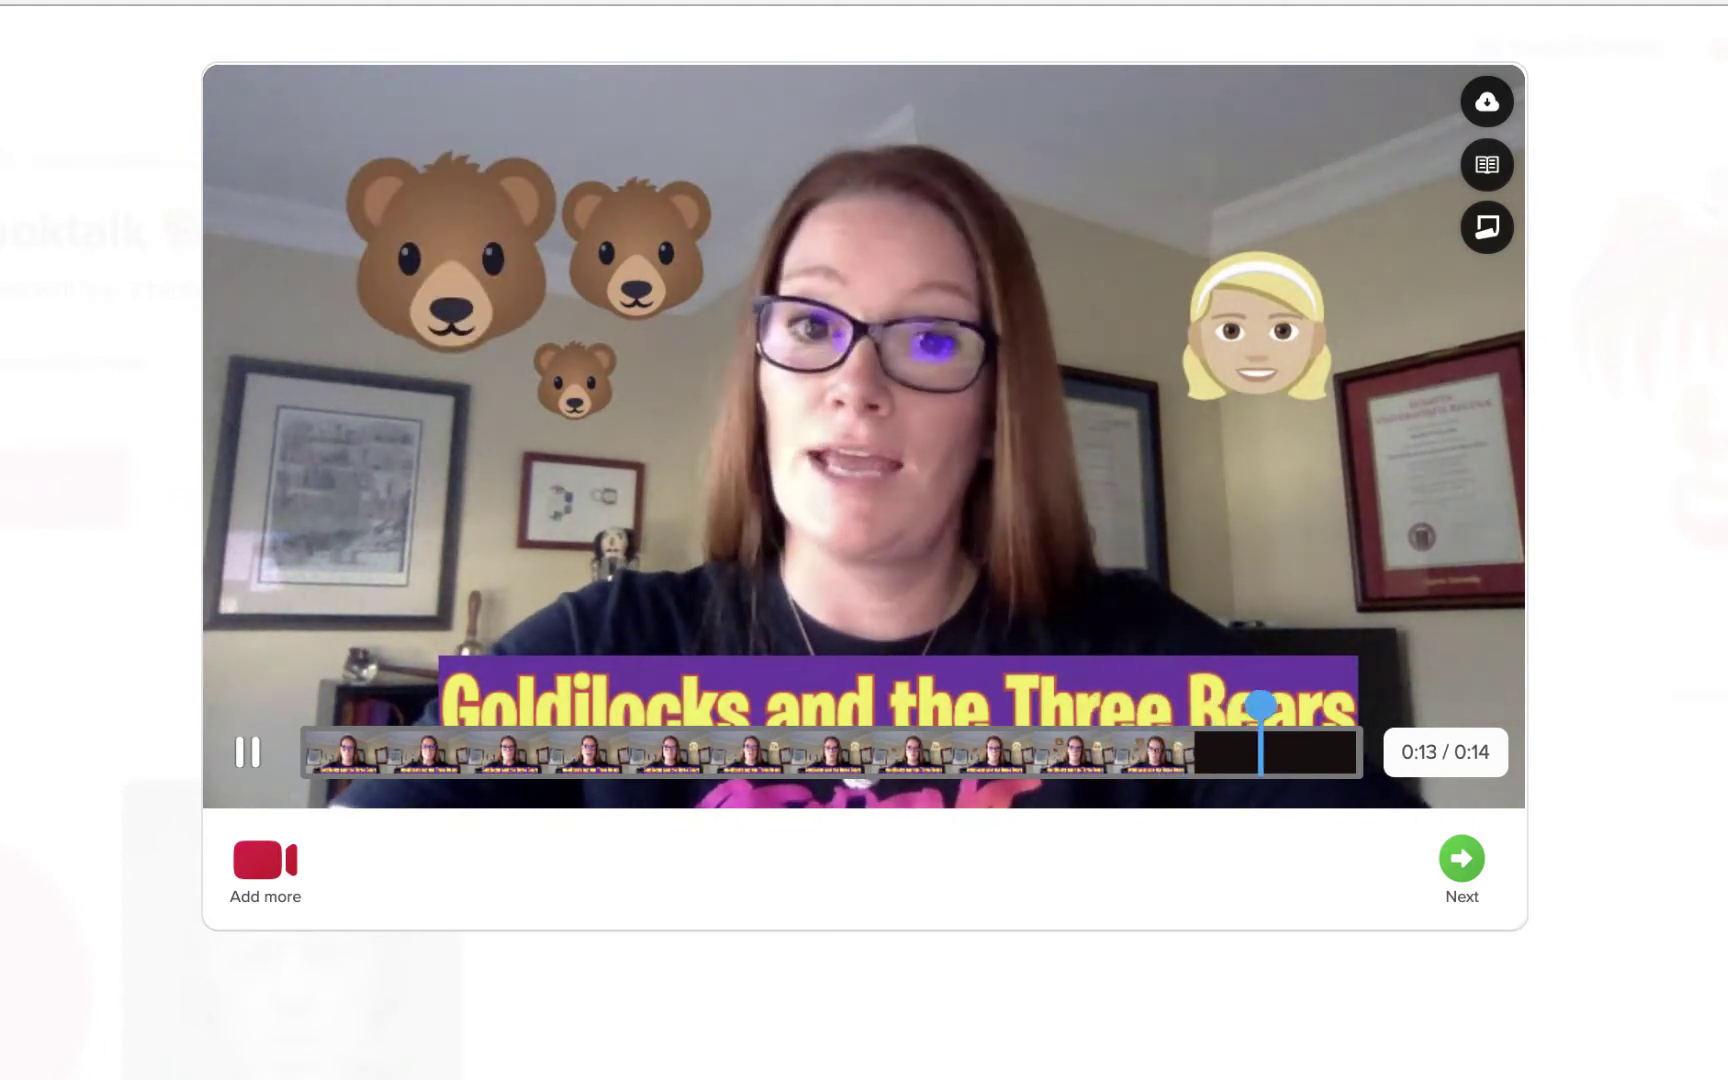
Leave the 0:14 clip review and go back to the camera with Add more
{"action": "left_click", "coordinate": [263, 842]}
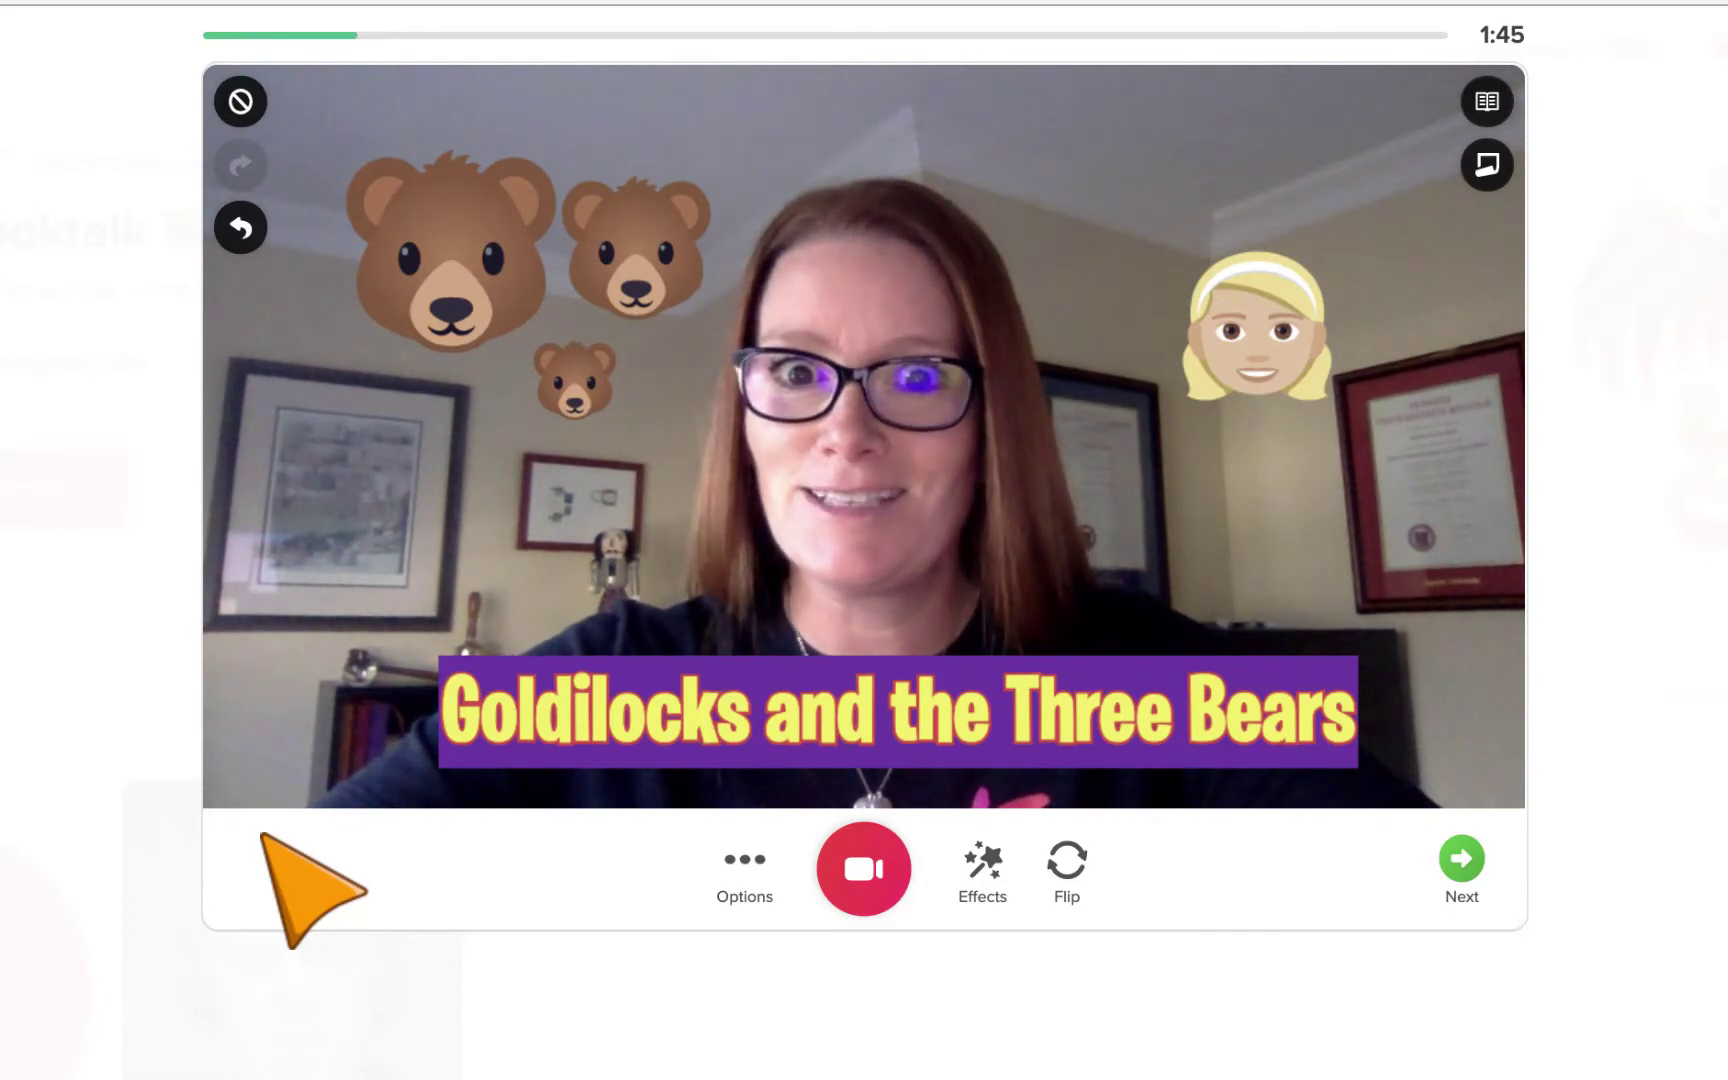
Search emoji for 'bed' and place an enlarged bed sticker at the upper left
{"action": "left_click", "coordinate": [983, 862]}
{"action": "left_click", "coordinate": [779, 732]}
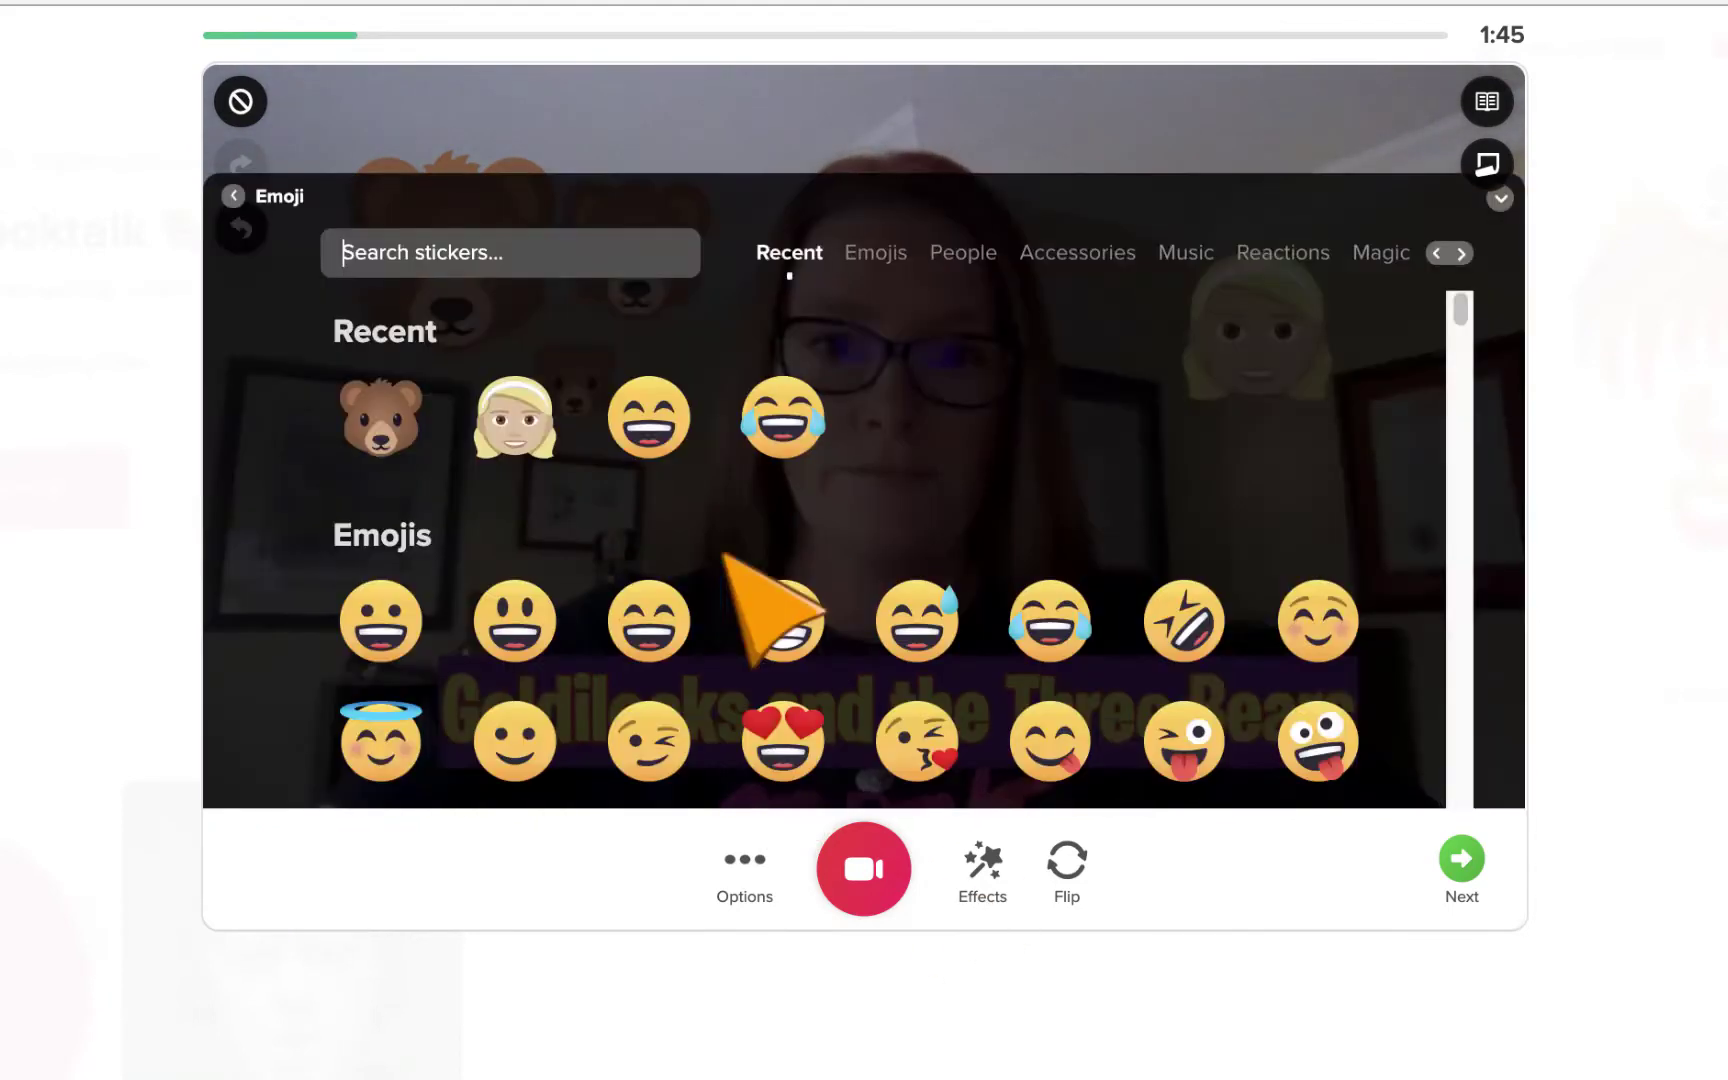
{"action": "type", "text": "bed"}
{"action": "left_click", "coordinate": [514, 370]}
{"action": "left_click_drag", "start_coordinate": [960, 512], "coordinate": [378, 496]}
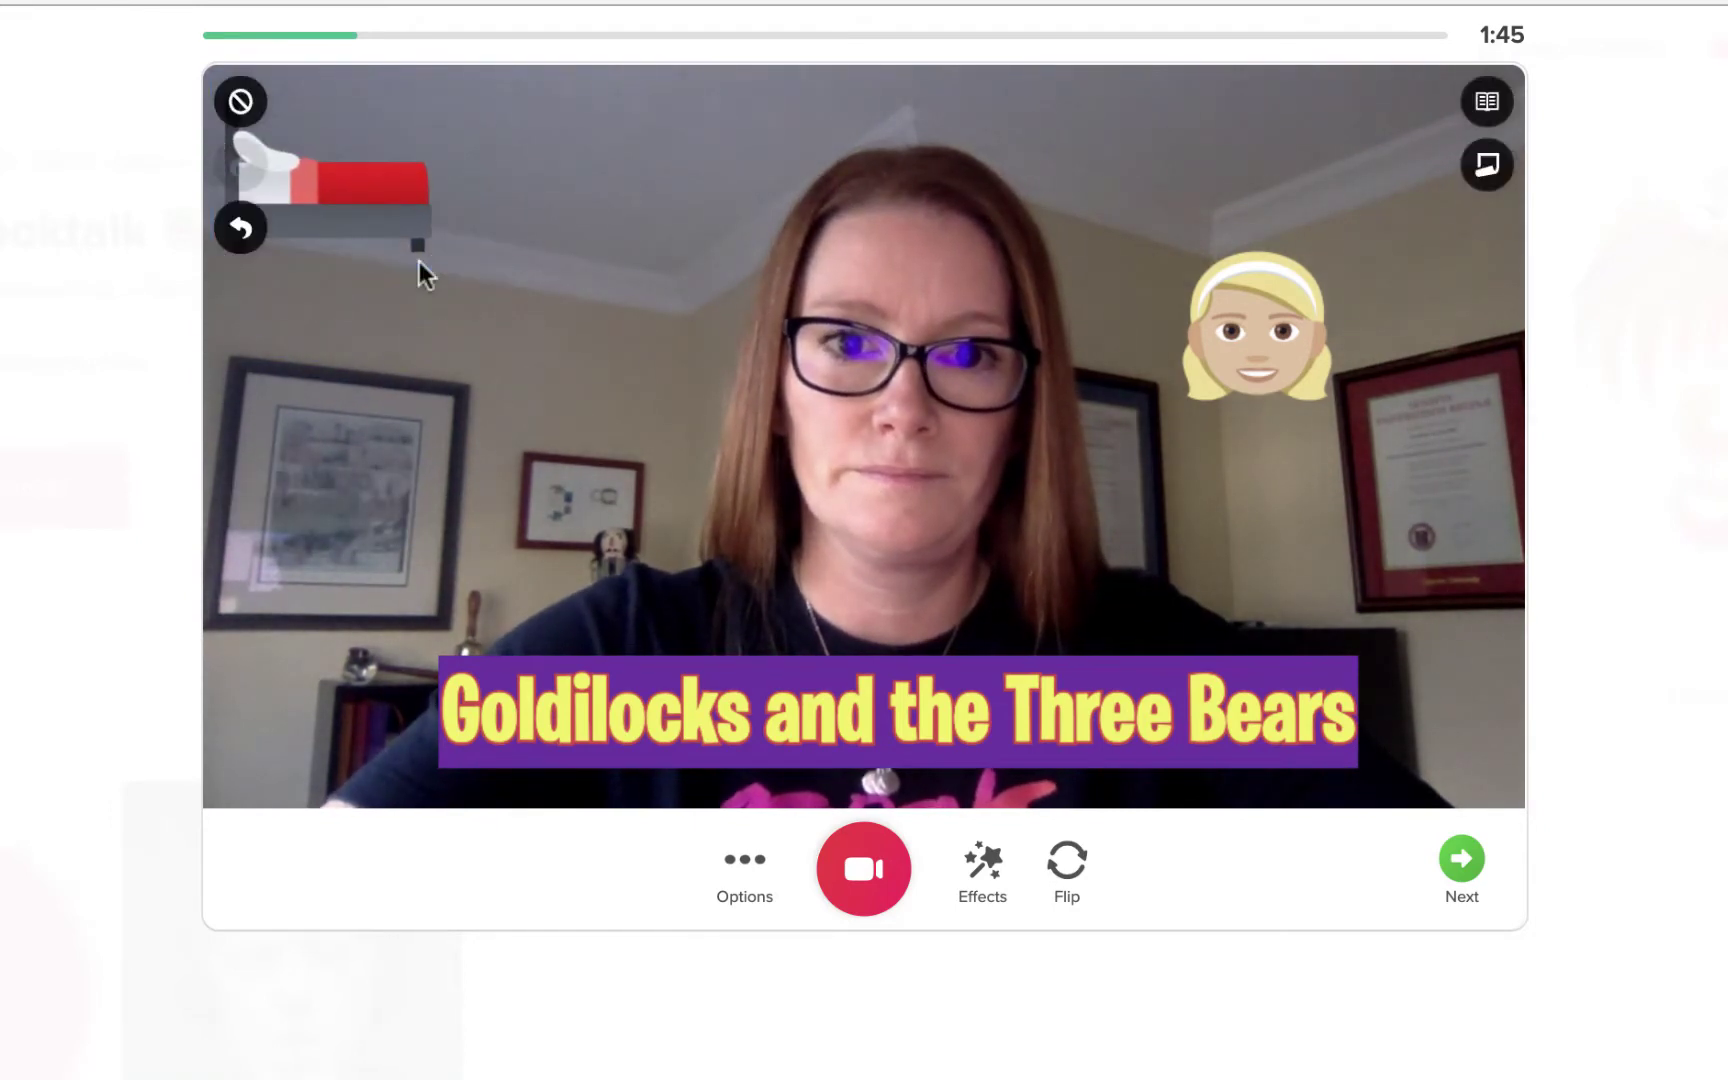
Clear the title and all stickers, then add a bed and duplicate it into three beds
{"action": "left_click", "coordinate": [225, 110]}
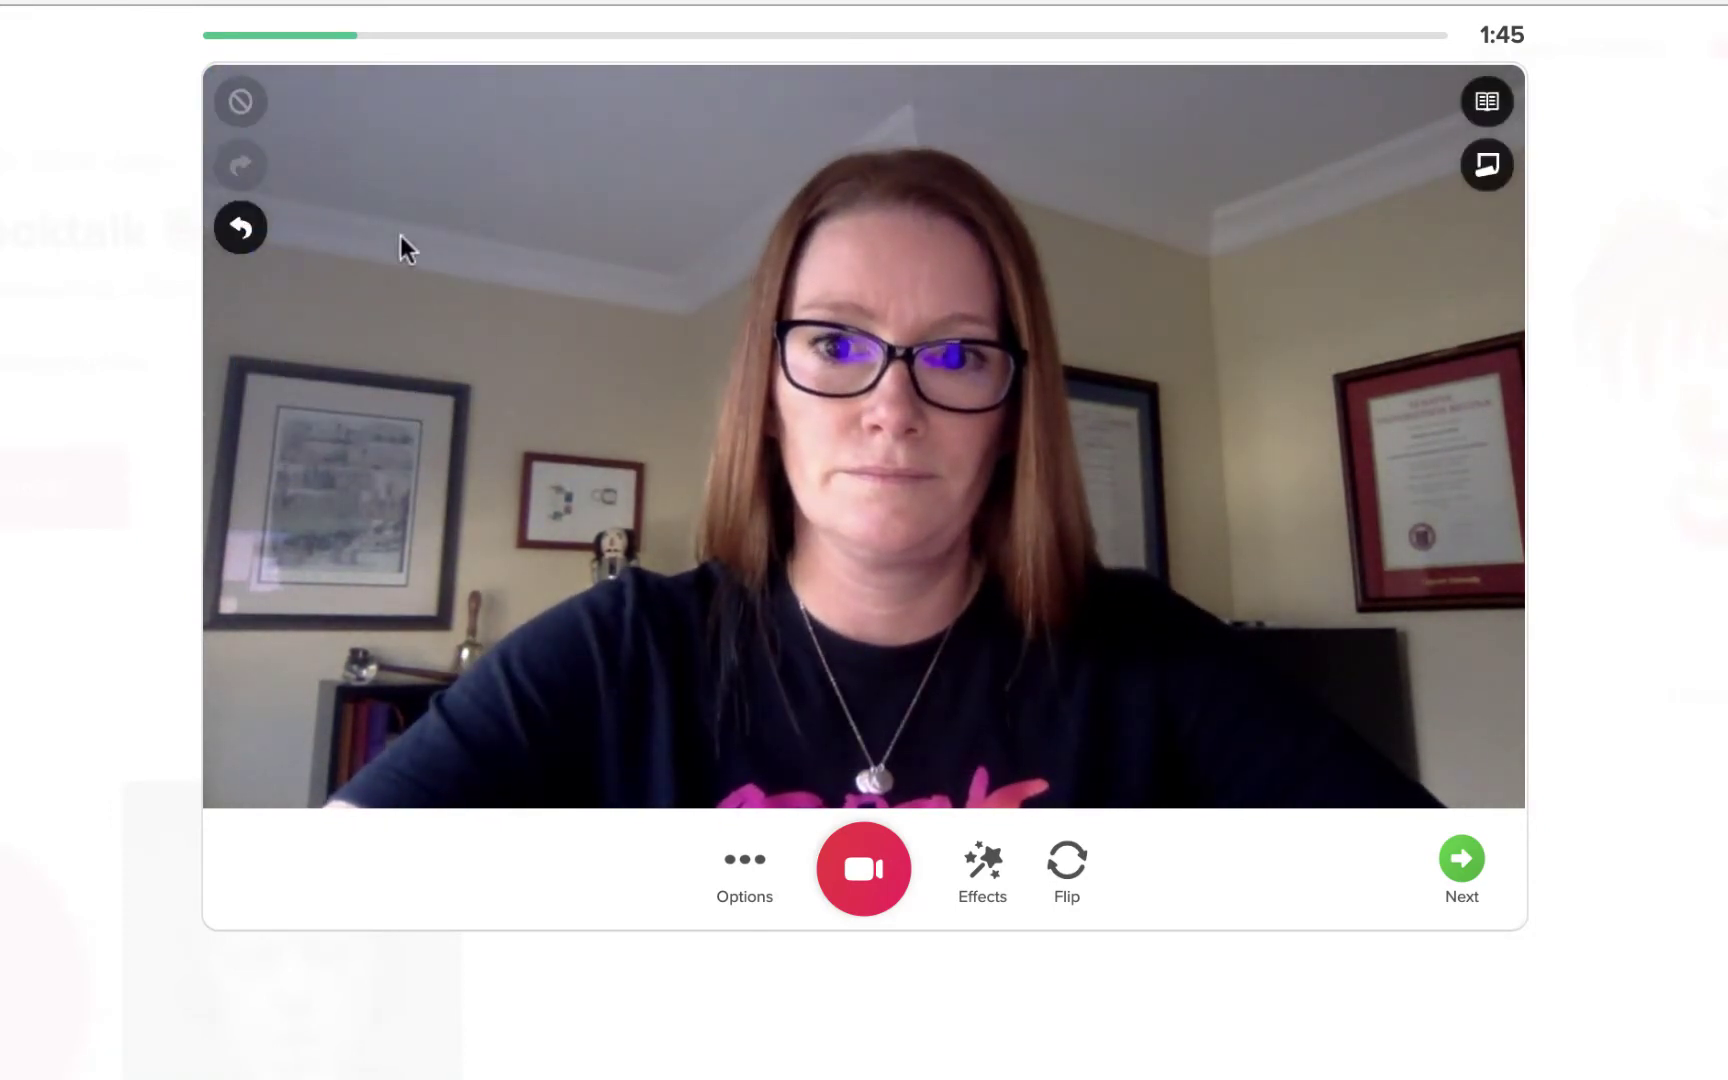
{"action": "left_click", "coordinate": [982, 862]}
{"action": "left_click", "coordinate": [790, 733]}
{"action": "left_click", "coordinate": [446, 416]}
{"action": "left_click_drag", "start_coordinate": [848, 424], "coordinate": [540, 410]}
{"action": "left_click", "coordinate": [283, 208]}
{"action": "left_click_drag", "start_coordinate": [440, 330], "coordinate": [582, 417]}
{"action": "left_click", "coordinate": [552, 279]}
{"action": "left_click_drag", "start_coordinate": [700, 400], "coordinate": [1095, 443]}
Add the Goldilocks emoji sticker in the upper-right corner
{"action": "left_click", "coordinate": [982, 862]}
{"action": "left_click", "coordinate": [790, 733]}
{"action": "left_click", "coordinate": [1322, 591]}
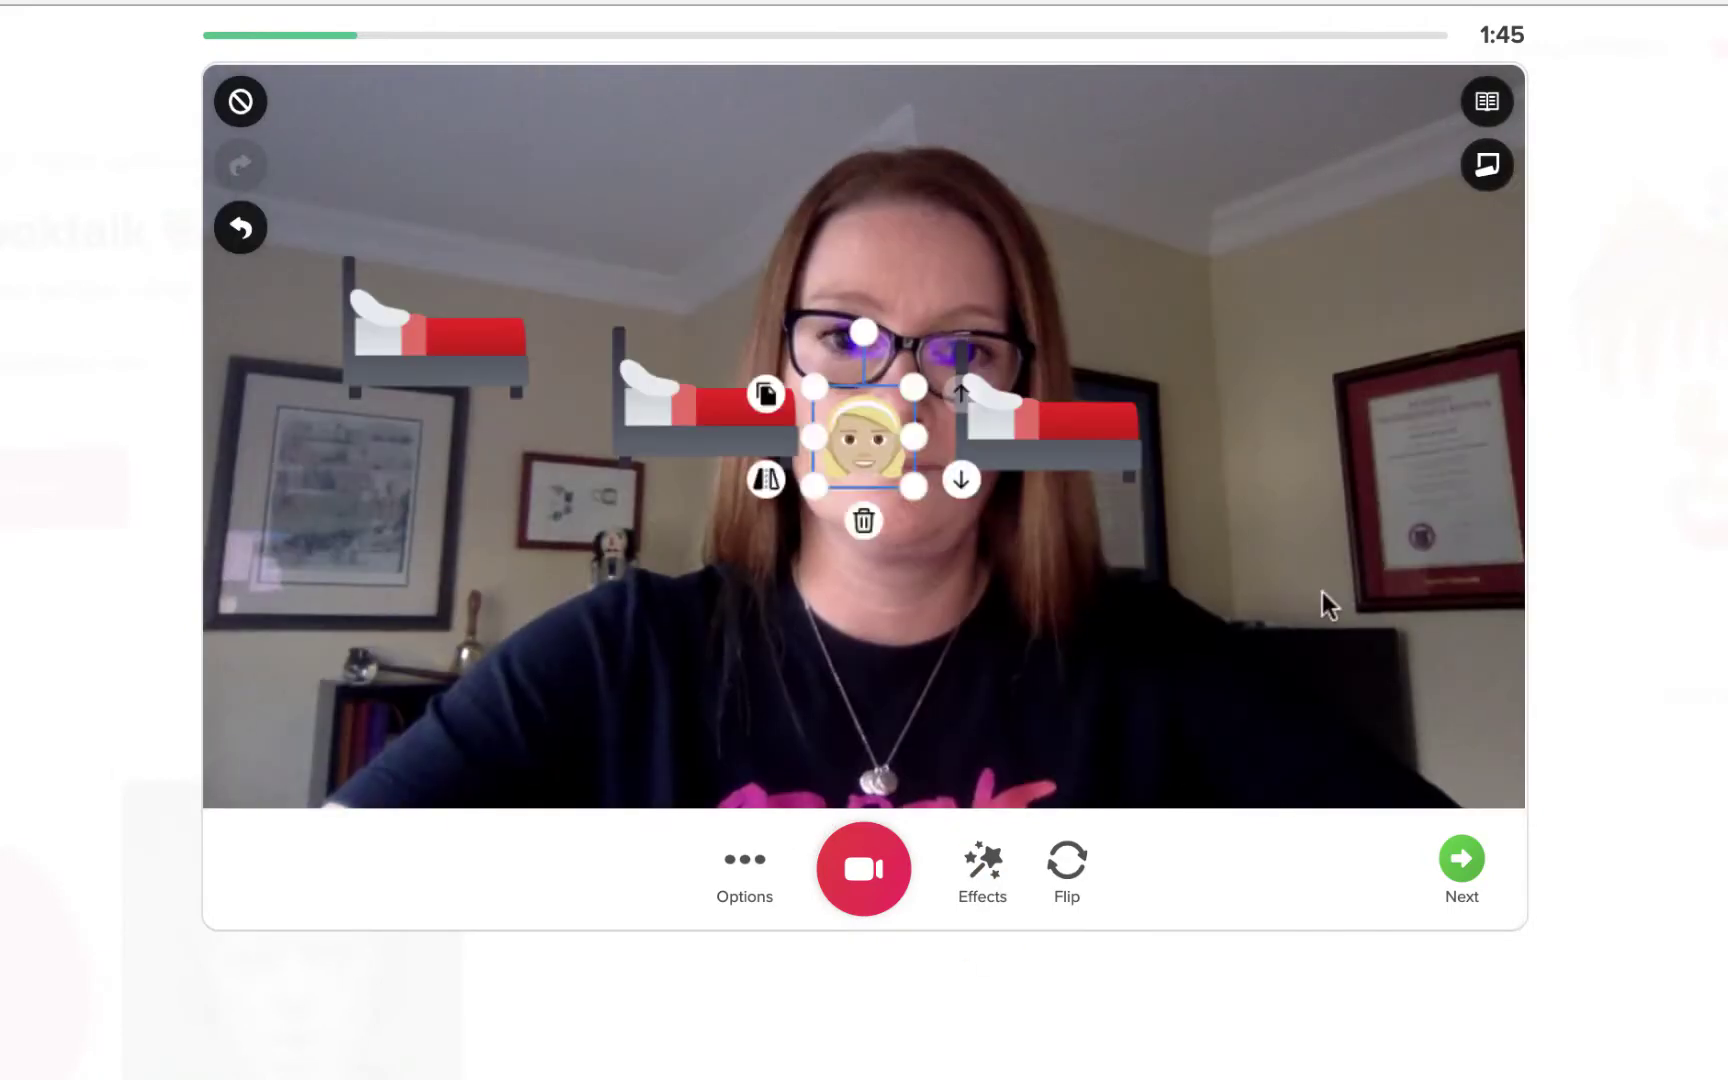
{"action": "left_click_drag", "start_coordinate": [864, 432], "coordinate": [1342, 243]}
Resize and position the three beds as large, medium and small across the frame
{"action": "left_click", "coordinate": [440, 340]}
{"action": "left_click_drag", "start_coordinate": [540, 405], "coordinate": [455, 278]}
{"action": "left_click_drag", "start_coordinate": [705, 400], "coordinate": [540, 530]}
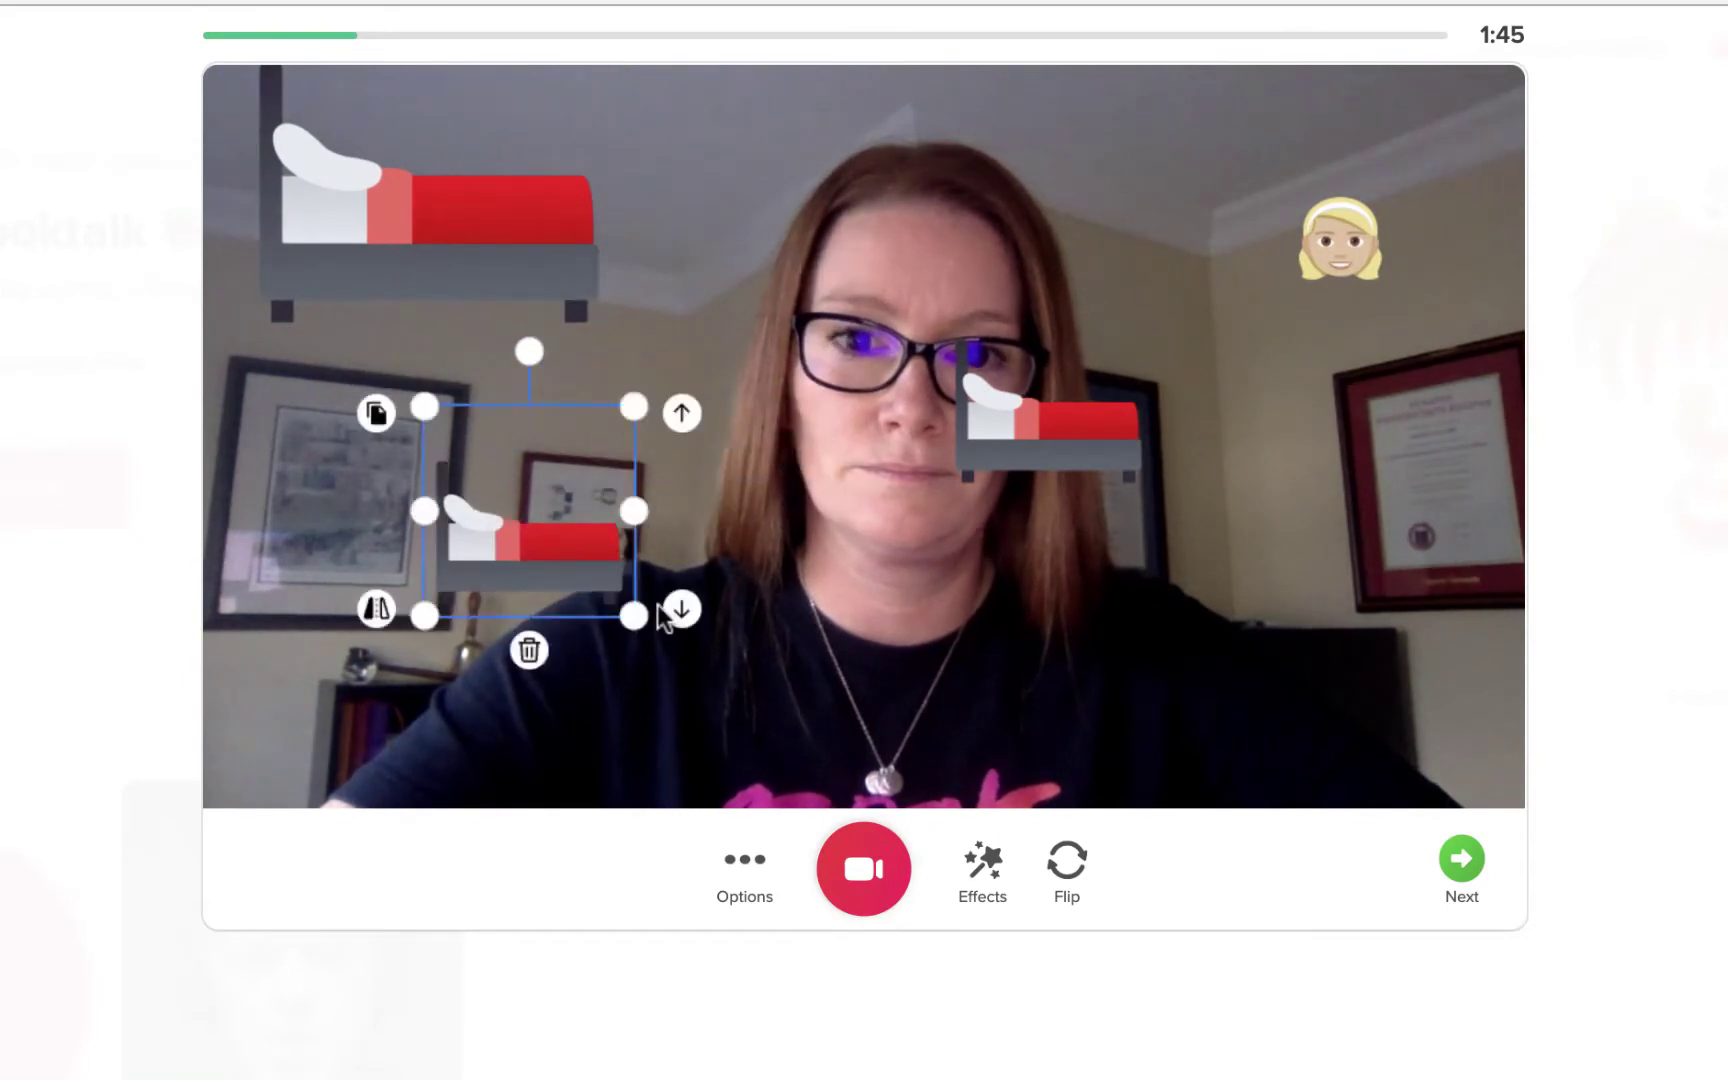
{"action": "left_click_drag", "start_coordinate": [636, 401], "coordinate": [698, 533]}
{"action": "left_click_drag", "start_coordinate": [766, 631], "coordinate": [706, 571]}
{"action": "left_click", "coordinate": [1000, 440]}
{"action": "left_click_drag", "start_coordinate": [1017, 350], "coordinate": [899, 683]}
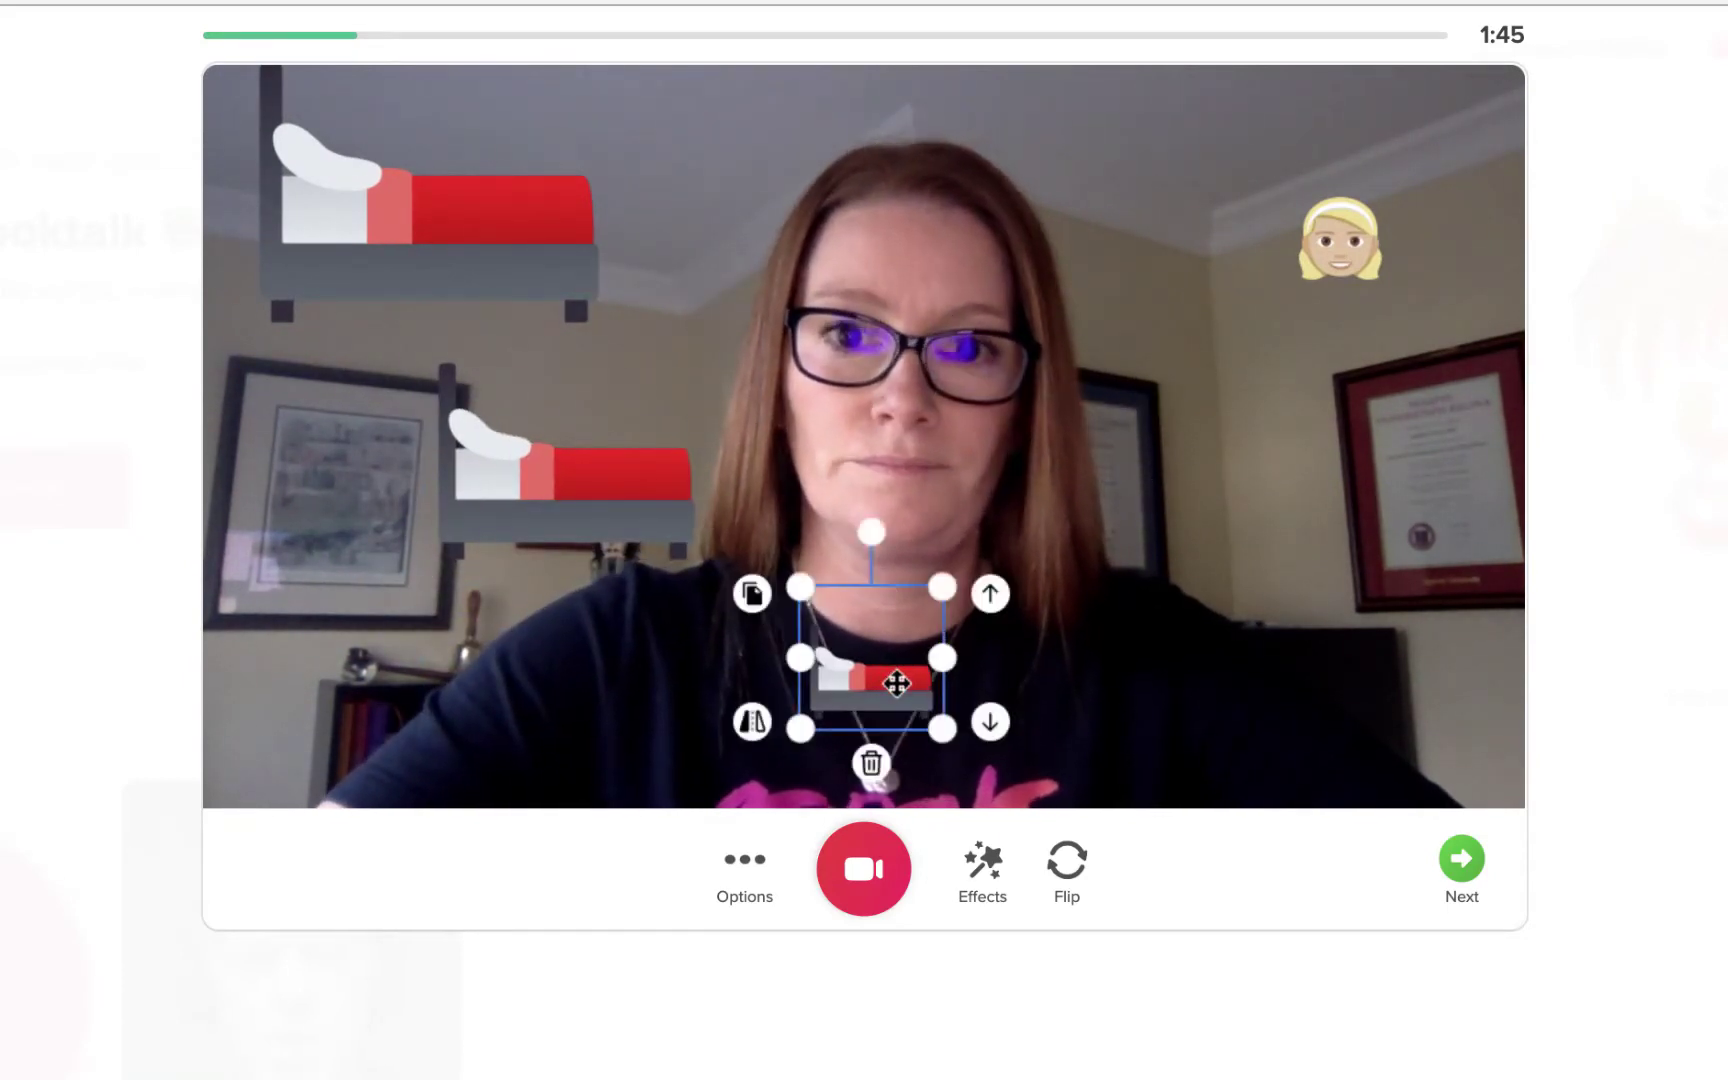
{"action": "left_click", "coordinate": [1270, 586]}
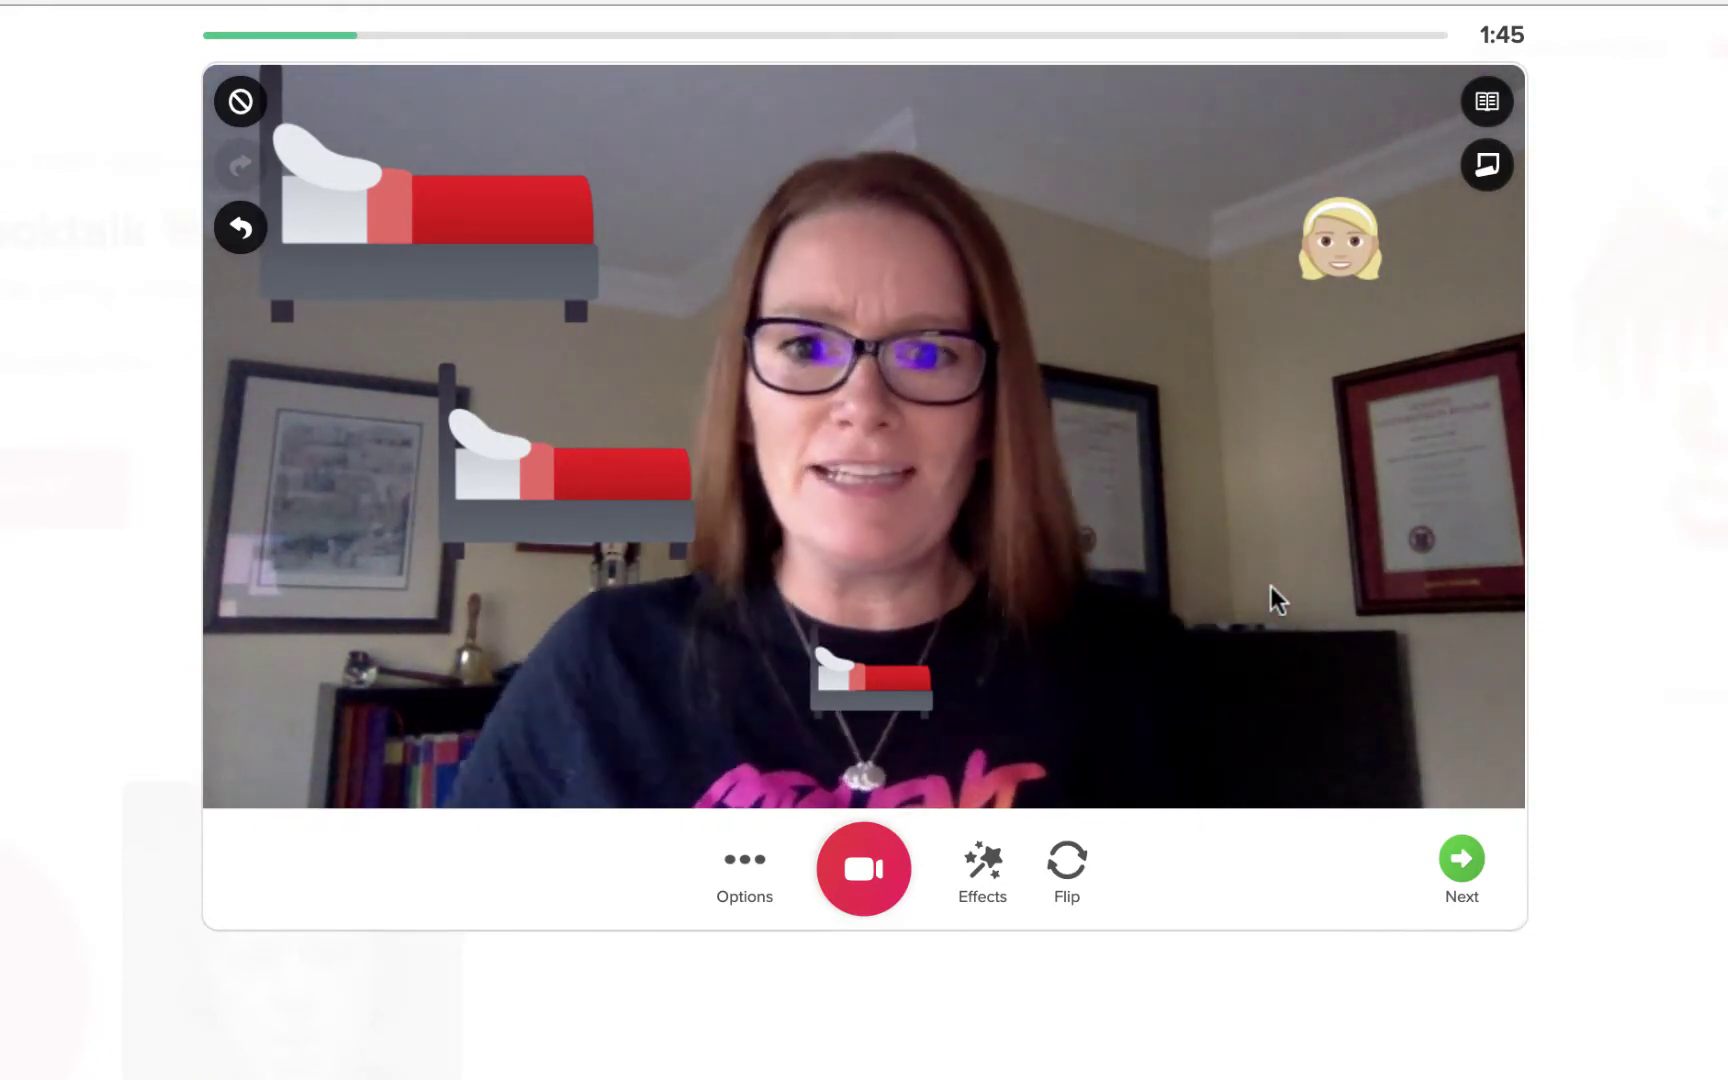
Add the white board as a split screen and widen it to cover nearly the whole frame
{"action": "left_click", "coordinate": [990, 855]}
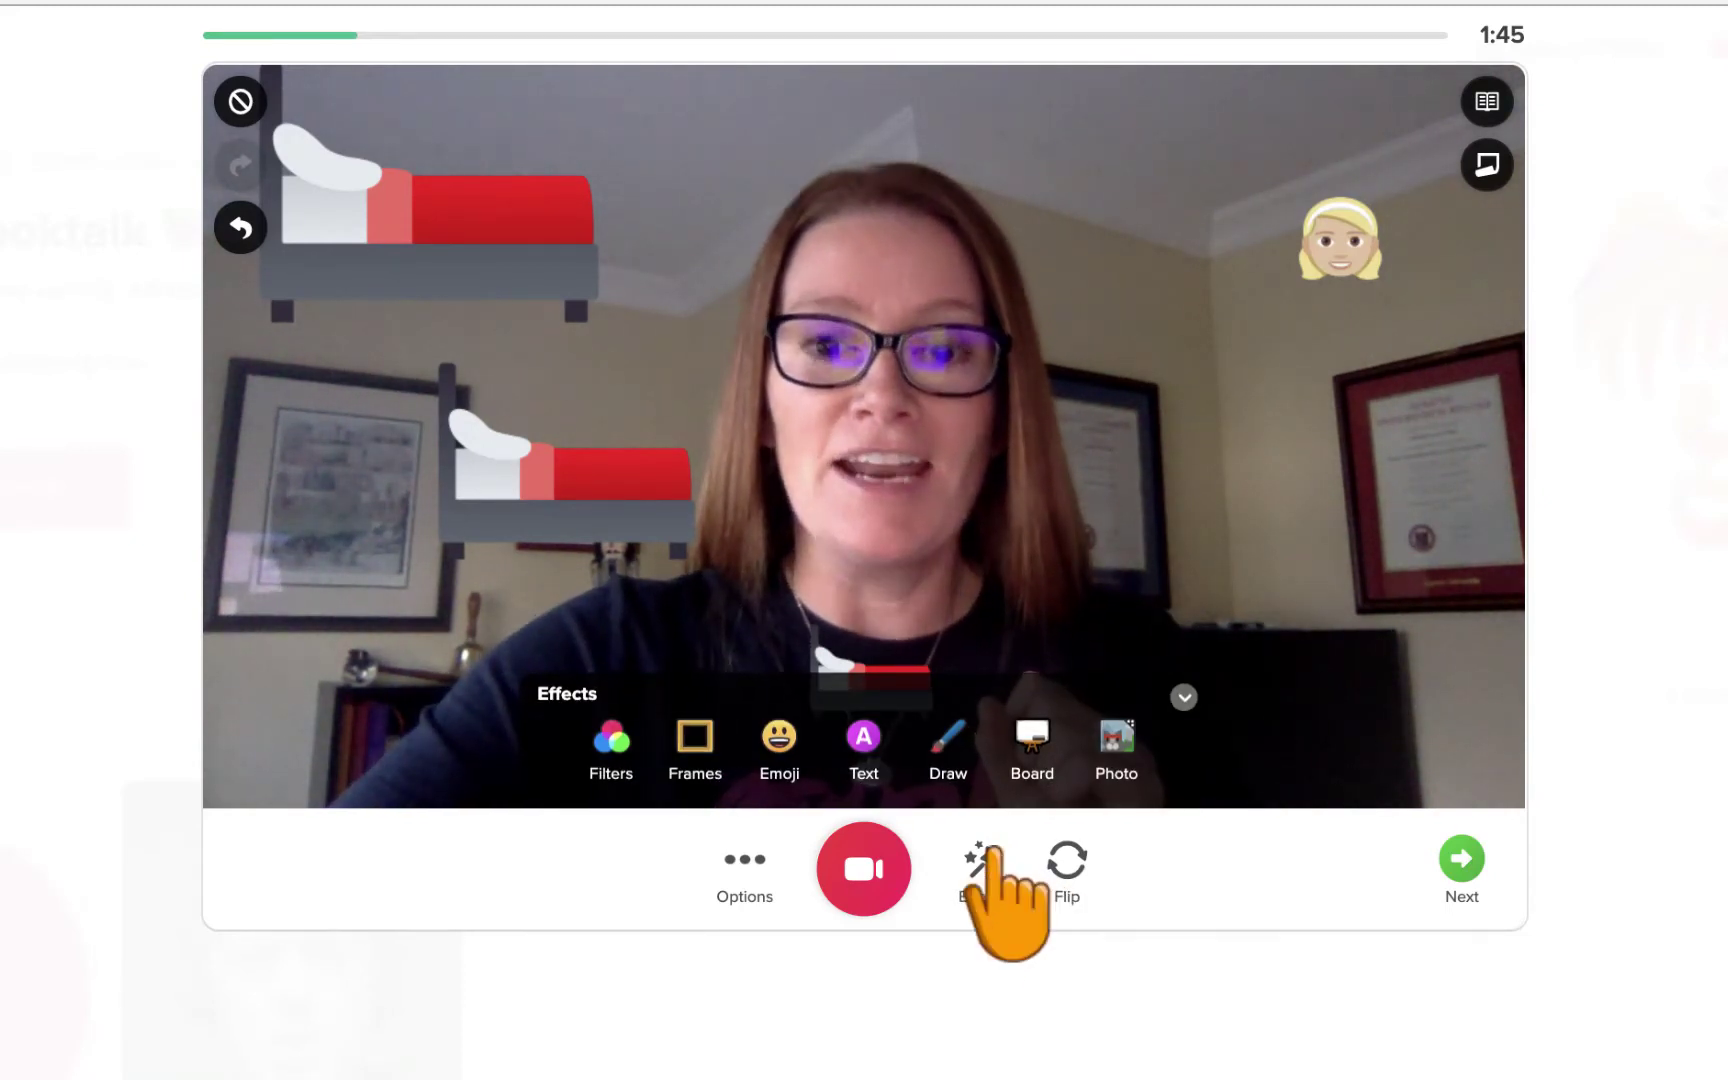
{"action": "left_click", "coordinate": [1024, 765]}
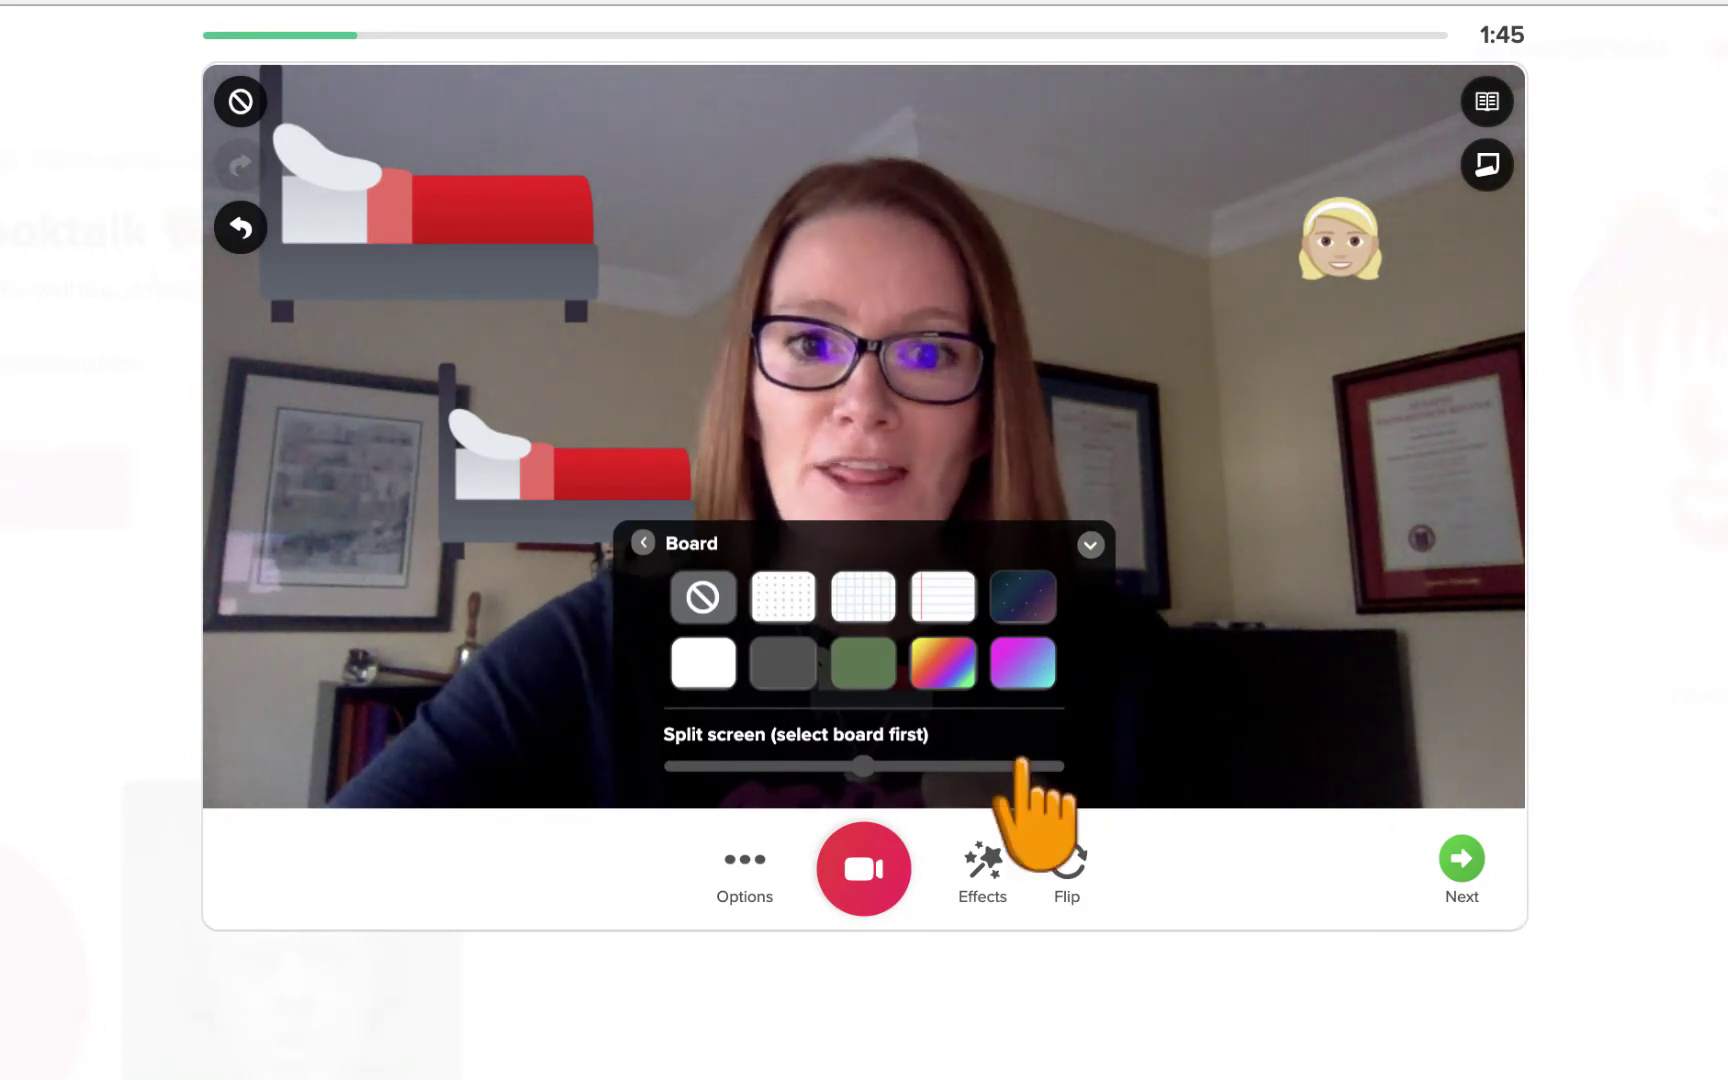
{"action": "left_click", "coordinate": [703, 668]}
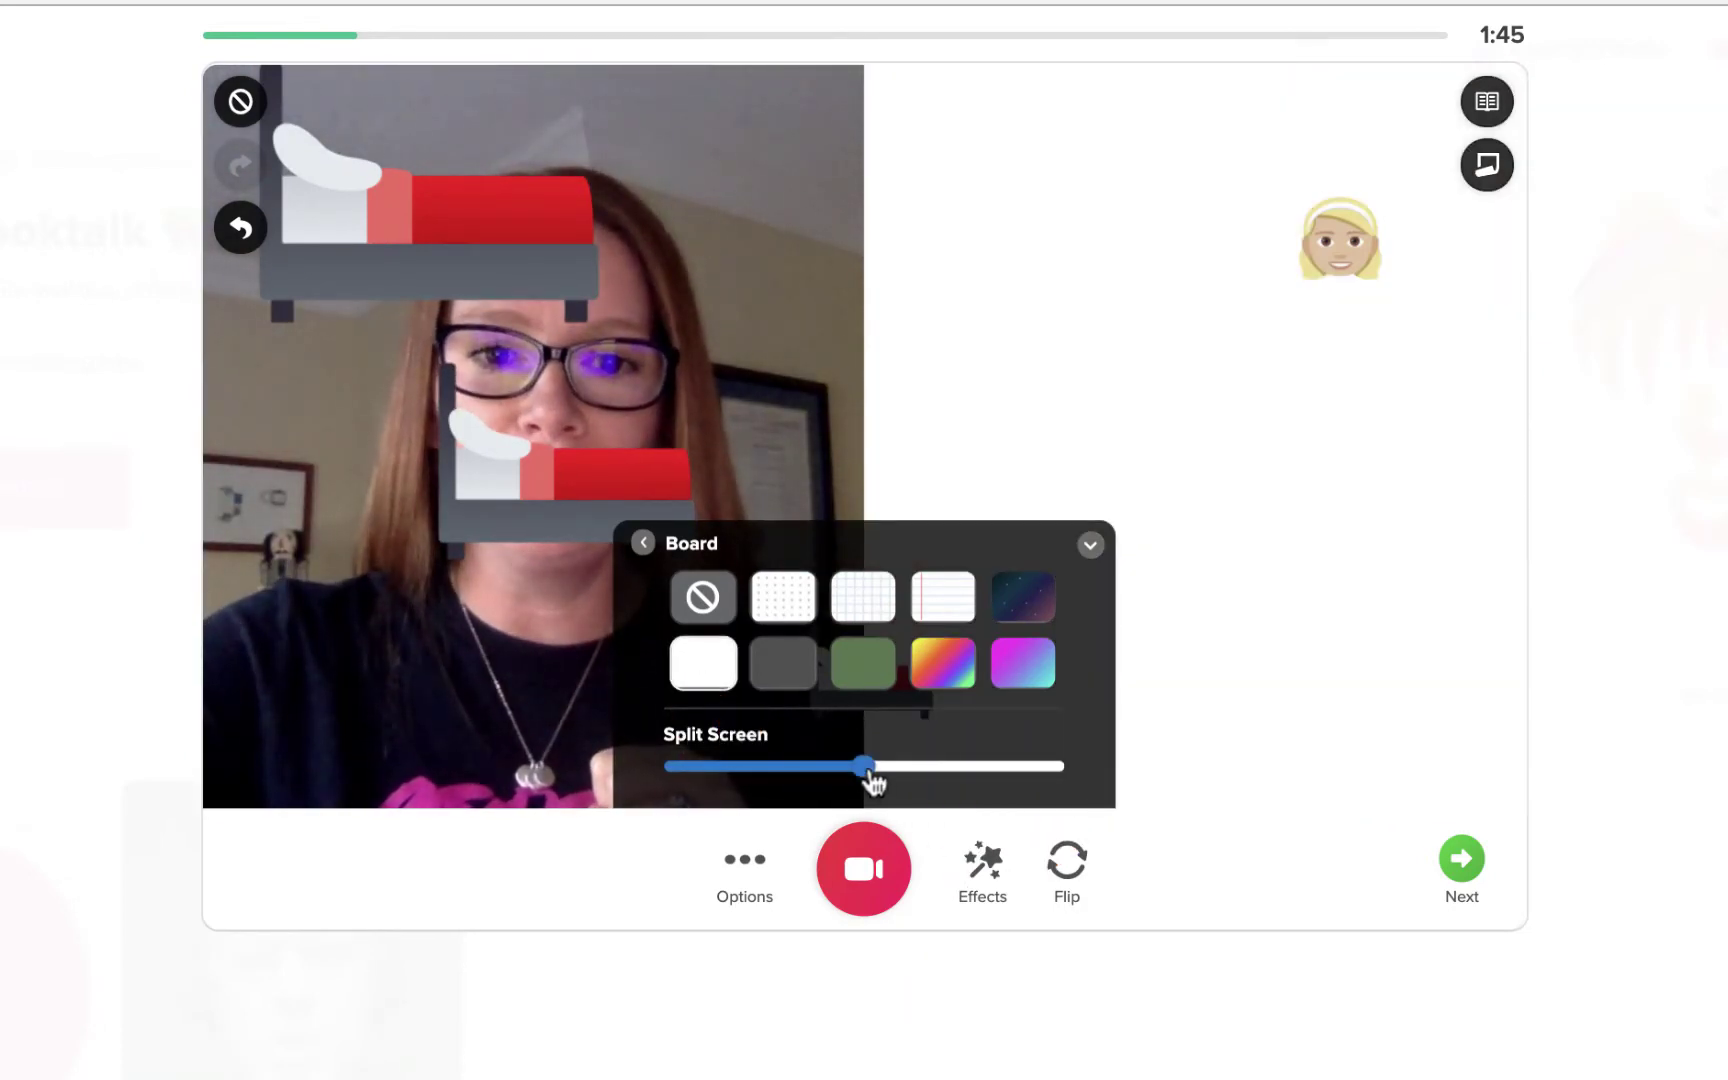
{"action": "left_click_drag", "start_coordinate": [866, 782], "coordinate": [664, 776]}
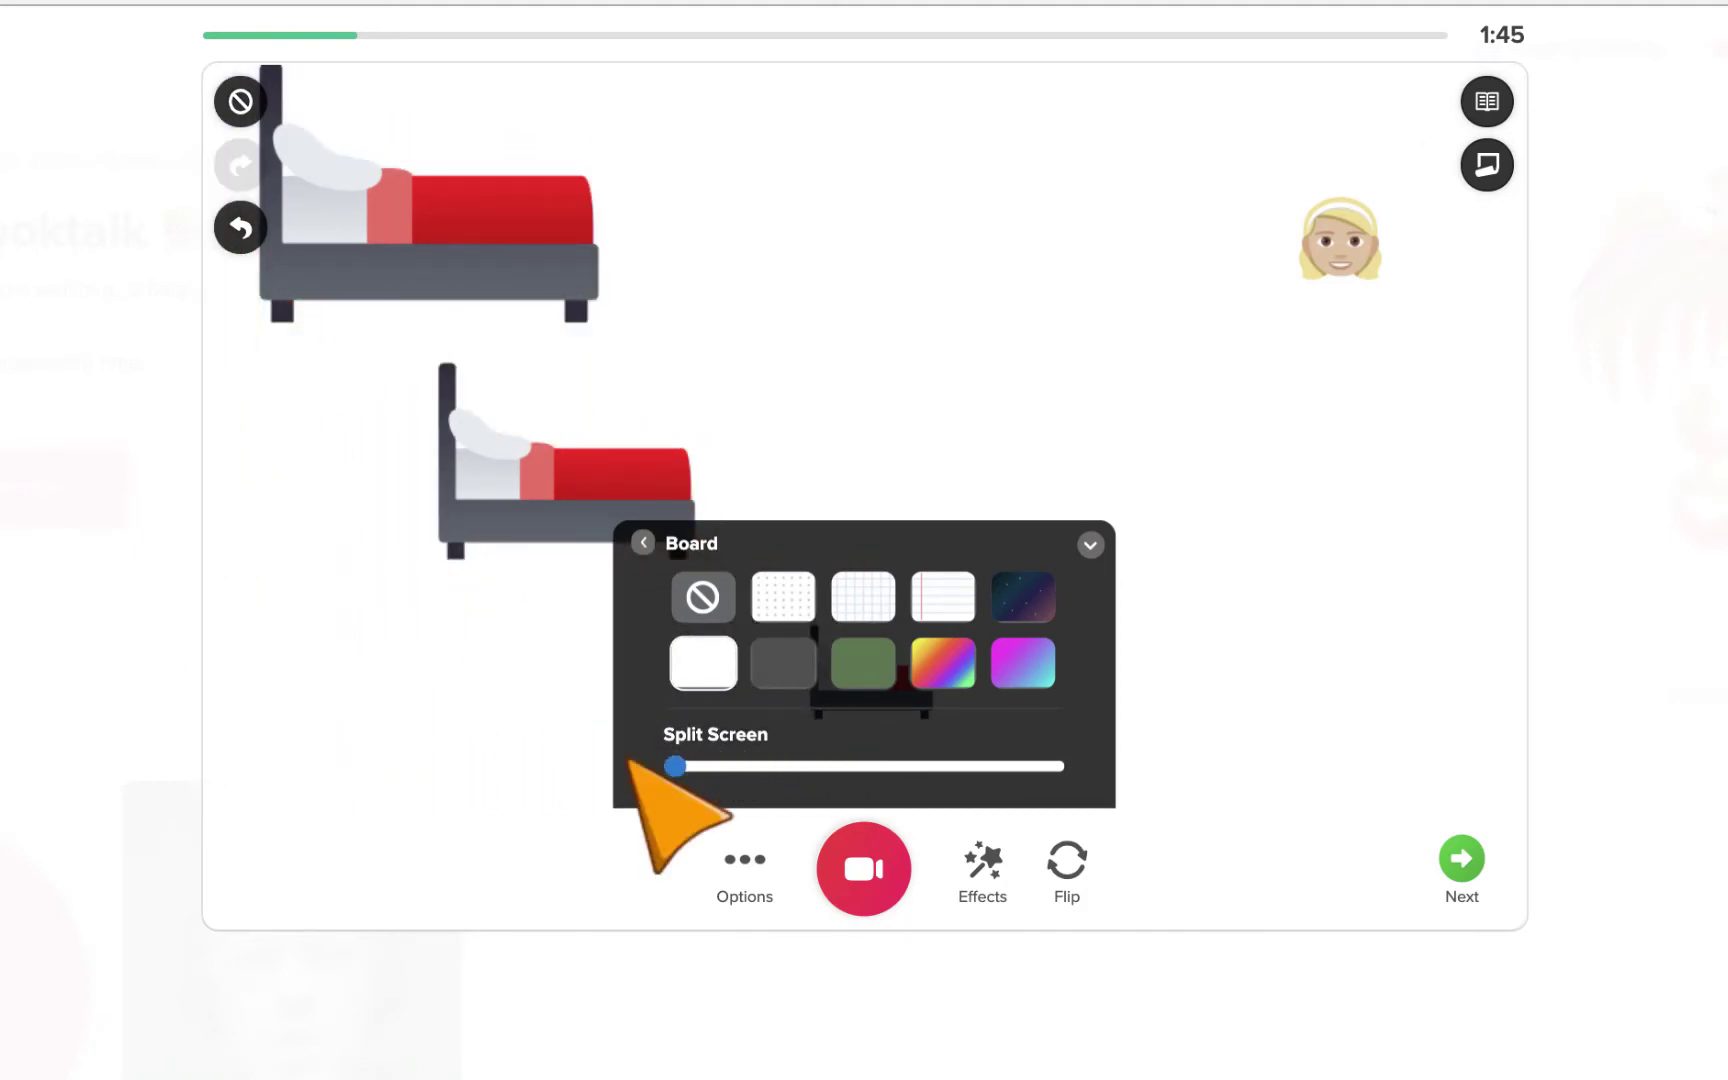
Close the Effects panel and move the middle bed to the centre and the small bed right
{"action": "left_click", "coordinate": [643, 544]}
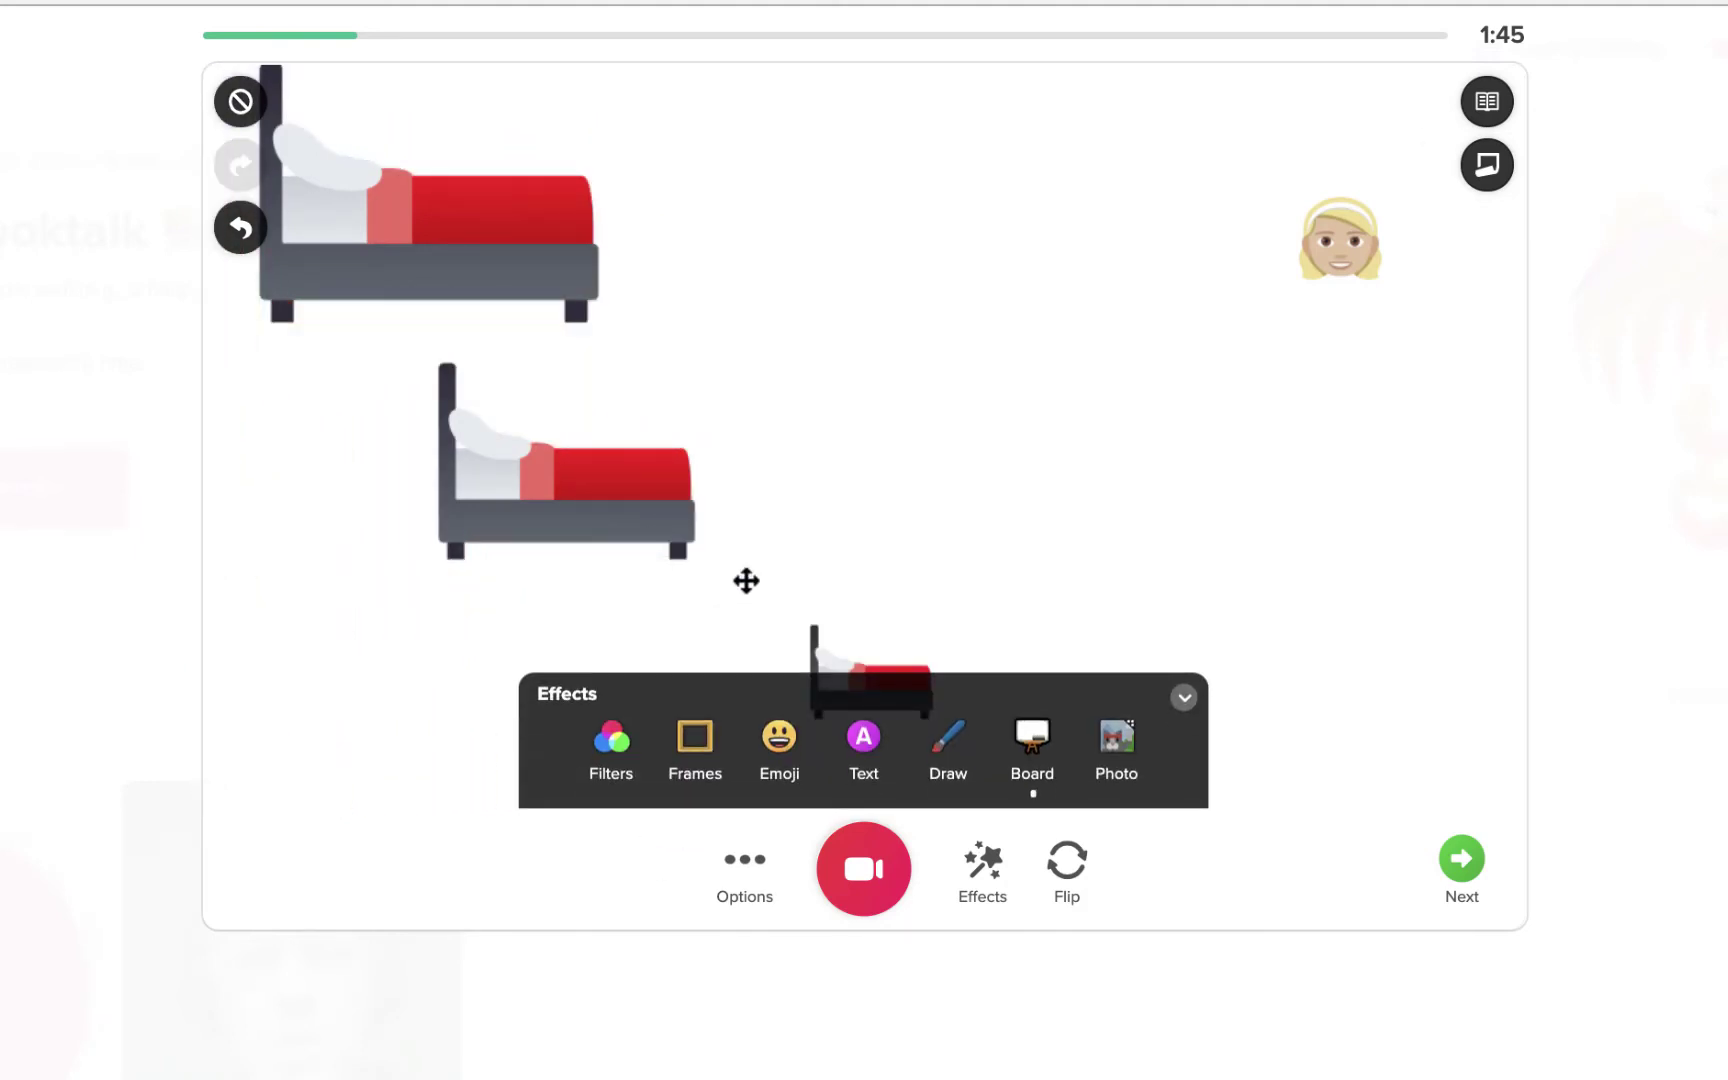
{"action": "left_click", "coordinate": [1180, 695]}
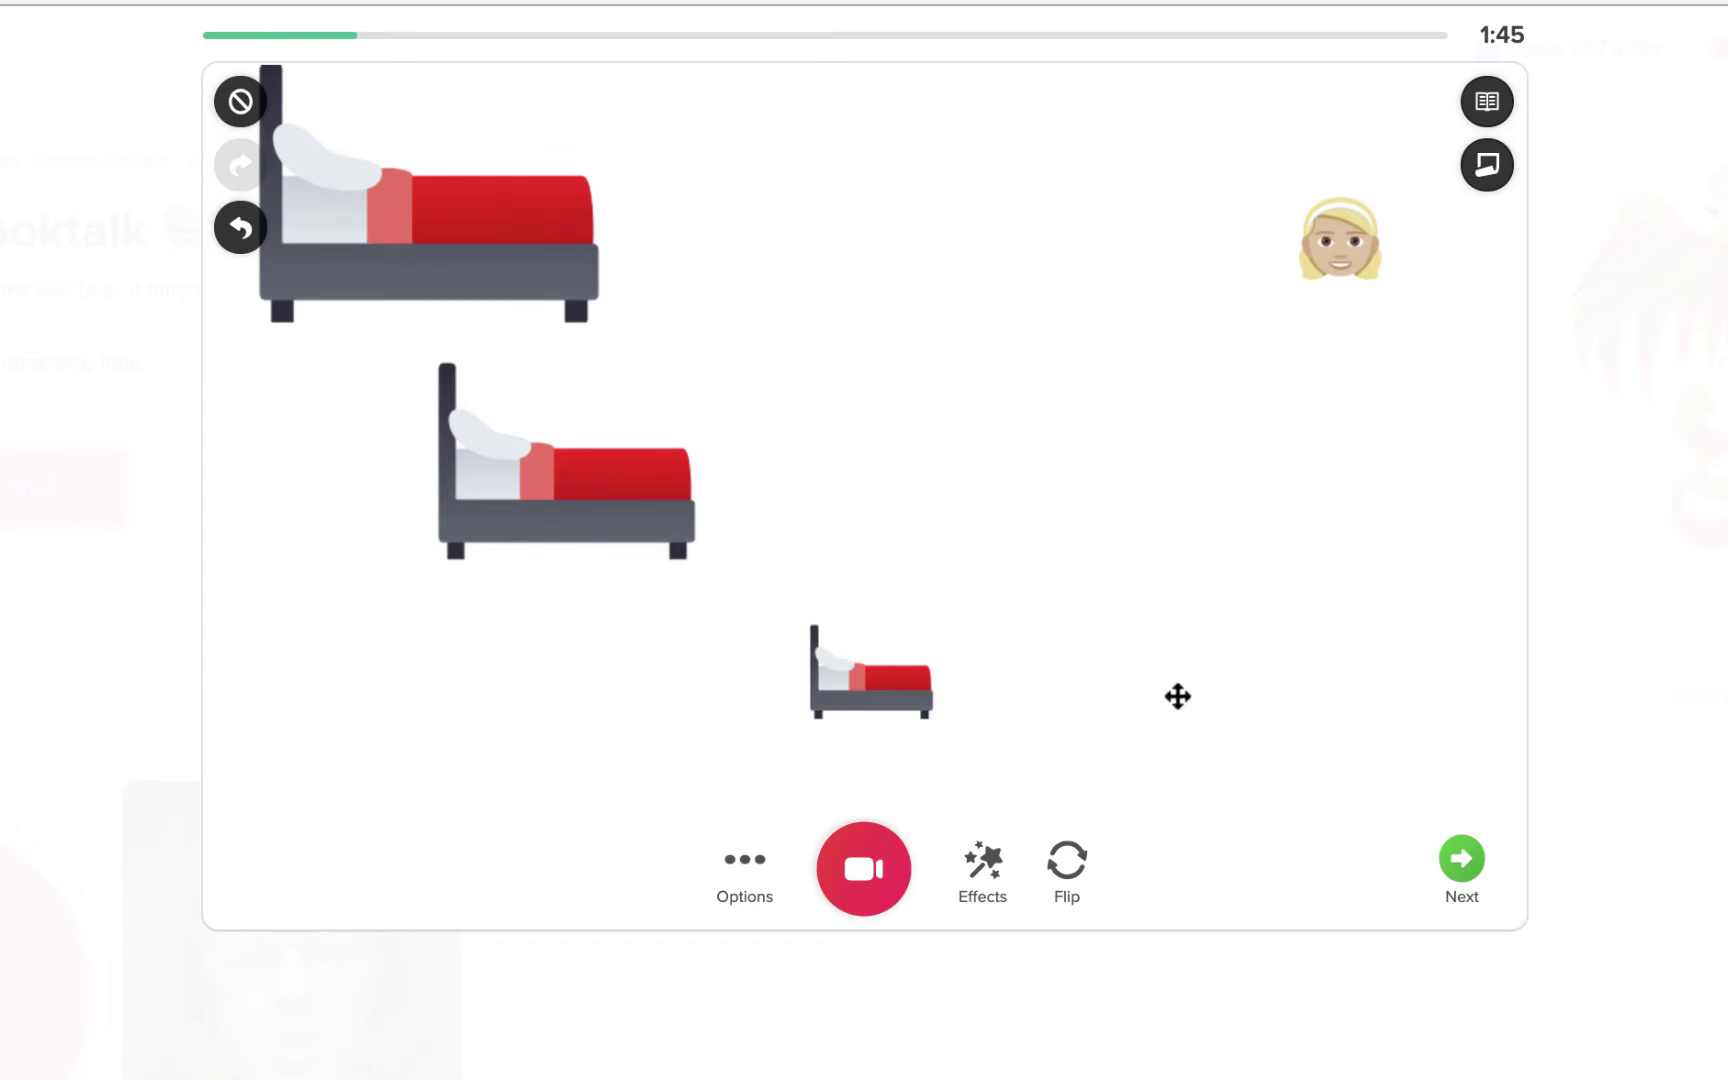
{"action": "left_click_drag", "start_coordinate": [648, 498], "coordinate": [829, 536]}
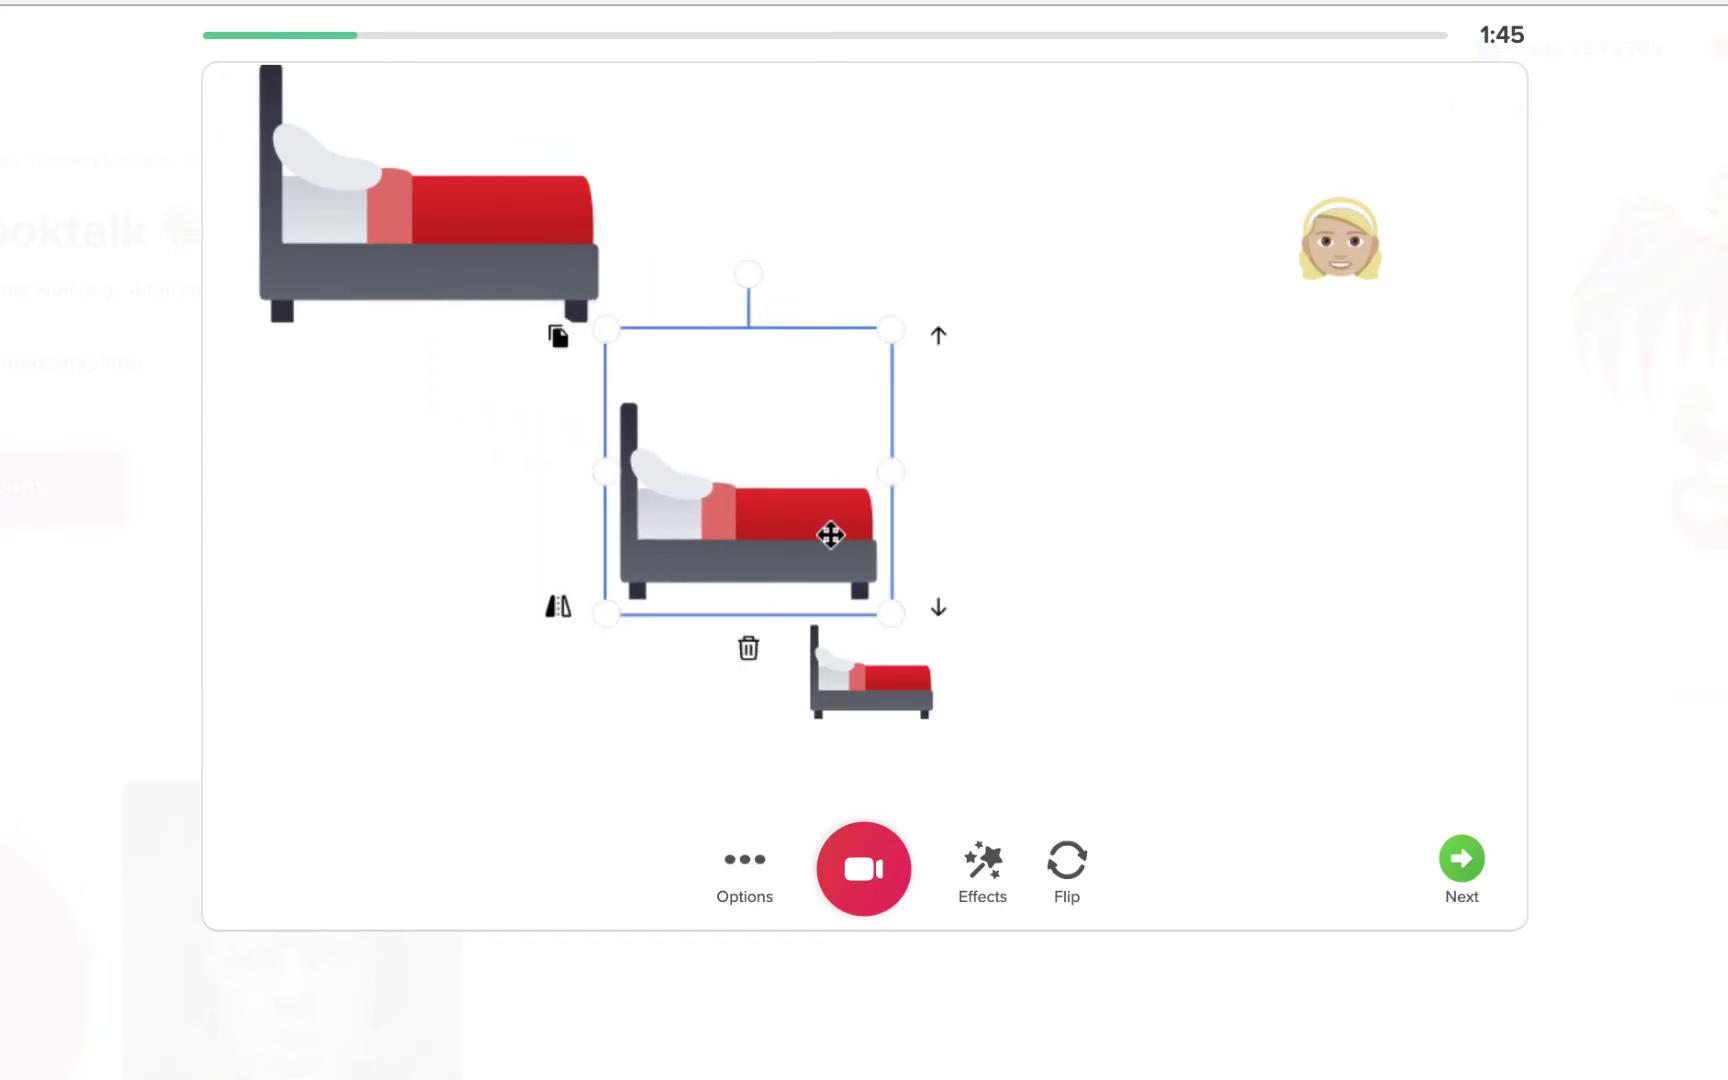
{"action": "left_click_drag", "start_coordinate": [872, 680], "coordinate": [1146, 683]}
Finish the diagonal by placing the small bed lower right and lowering the large bed, then start recording
{"action": "left_click_drag", "start_coordinate": [829, 544], "coordinate": [909, 549]}
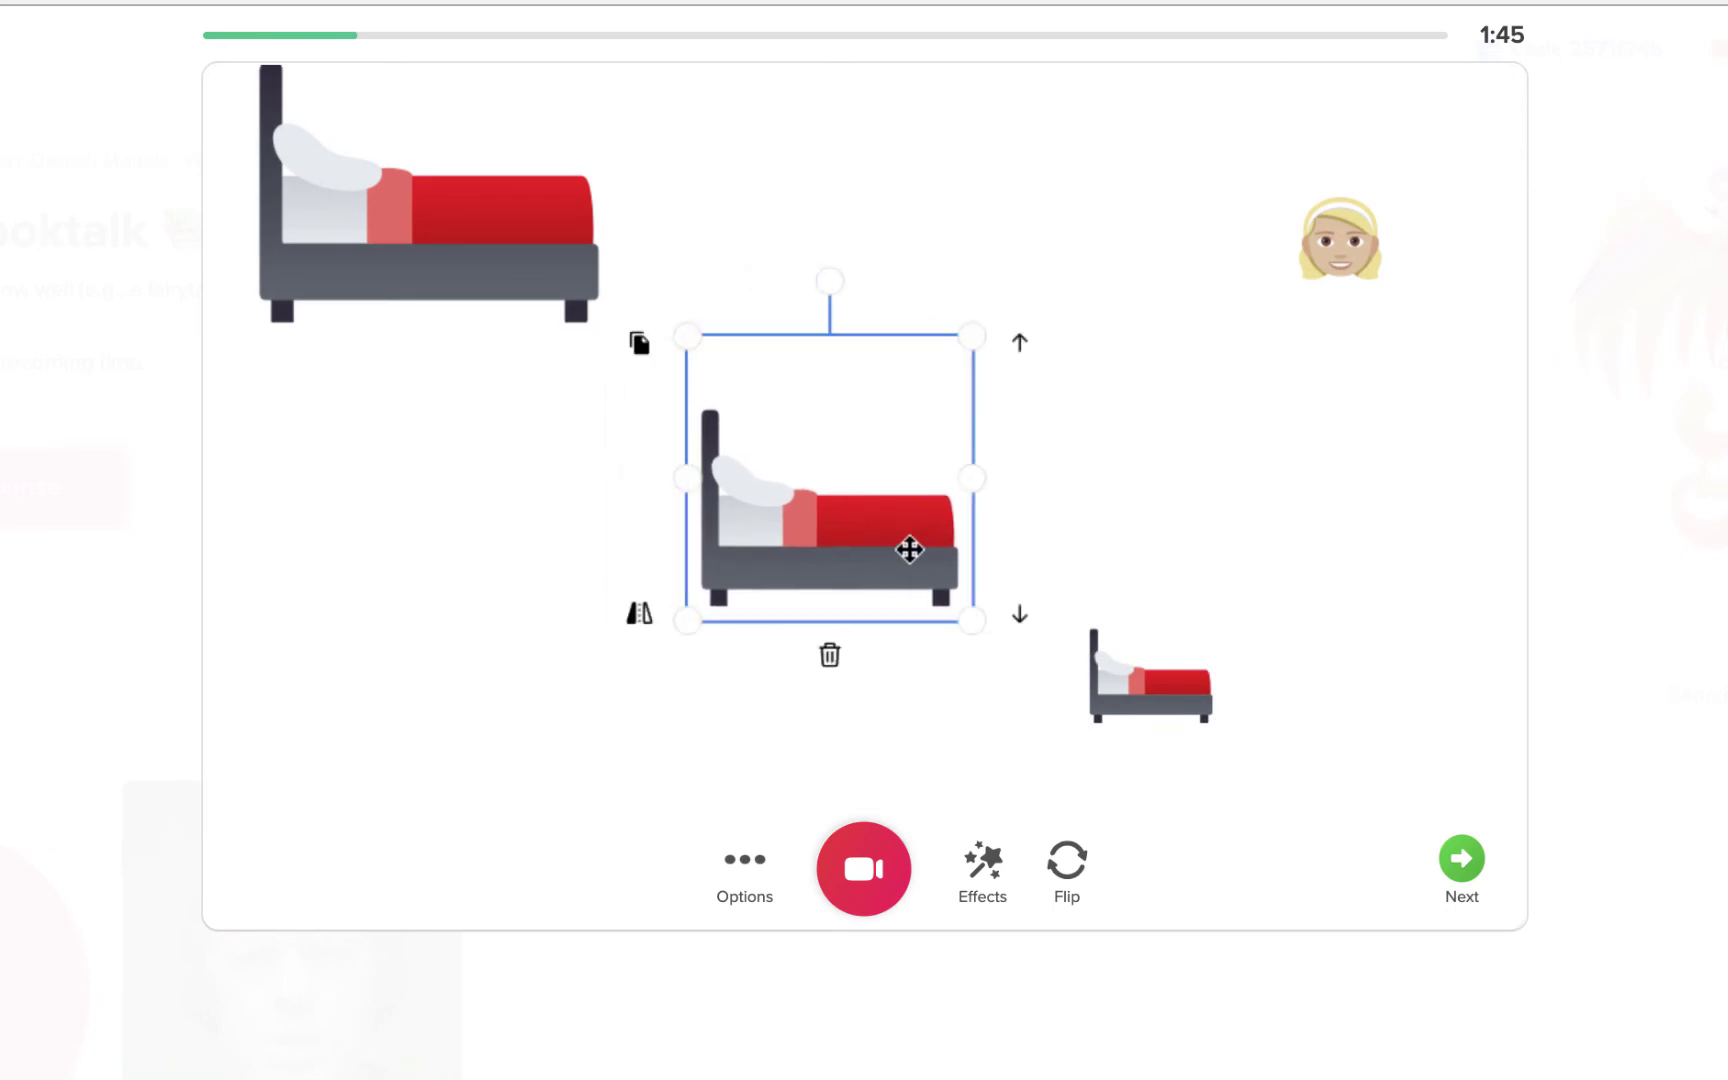
{"action": "left_click_drag", "start_coordinate": [533, 267], "coordinate": [523, 333]}
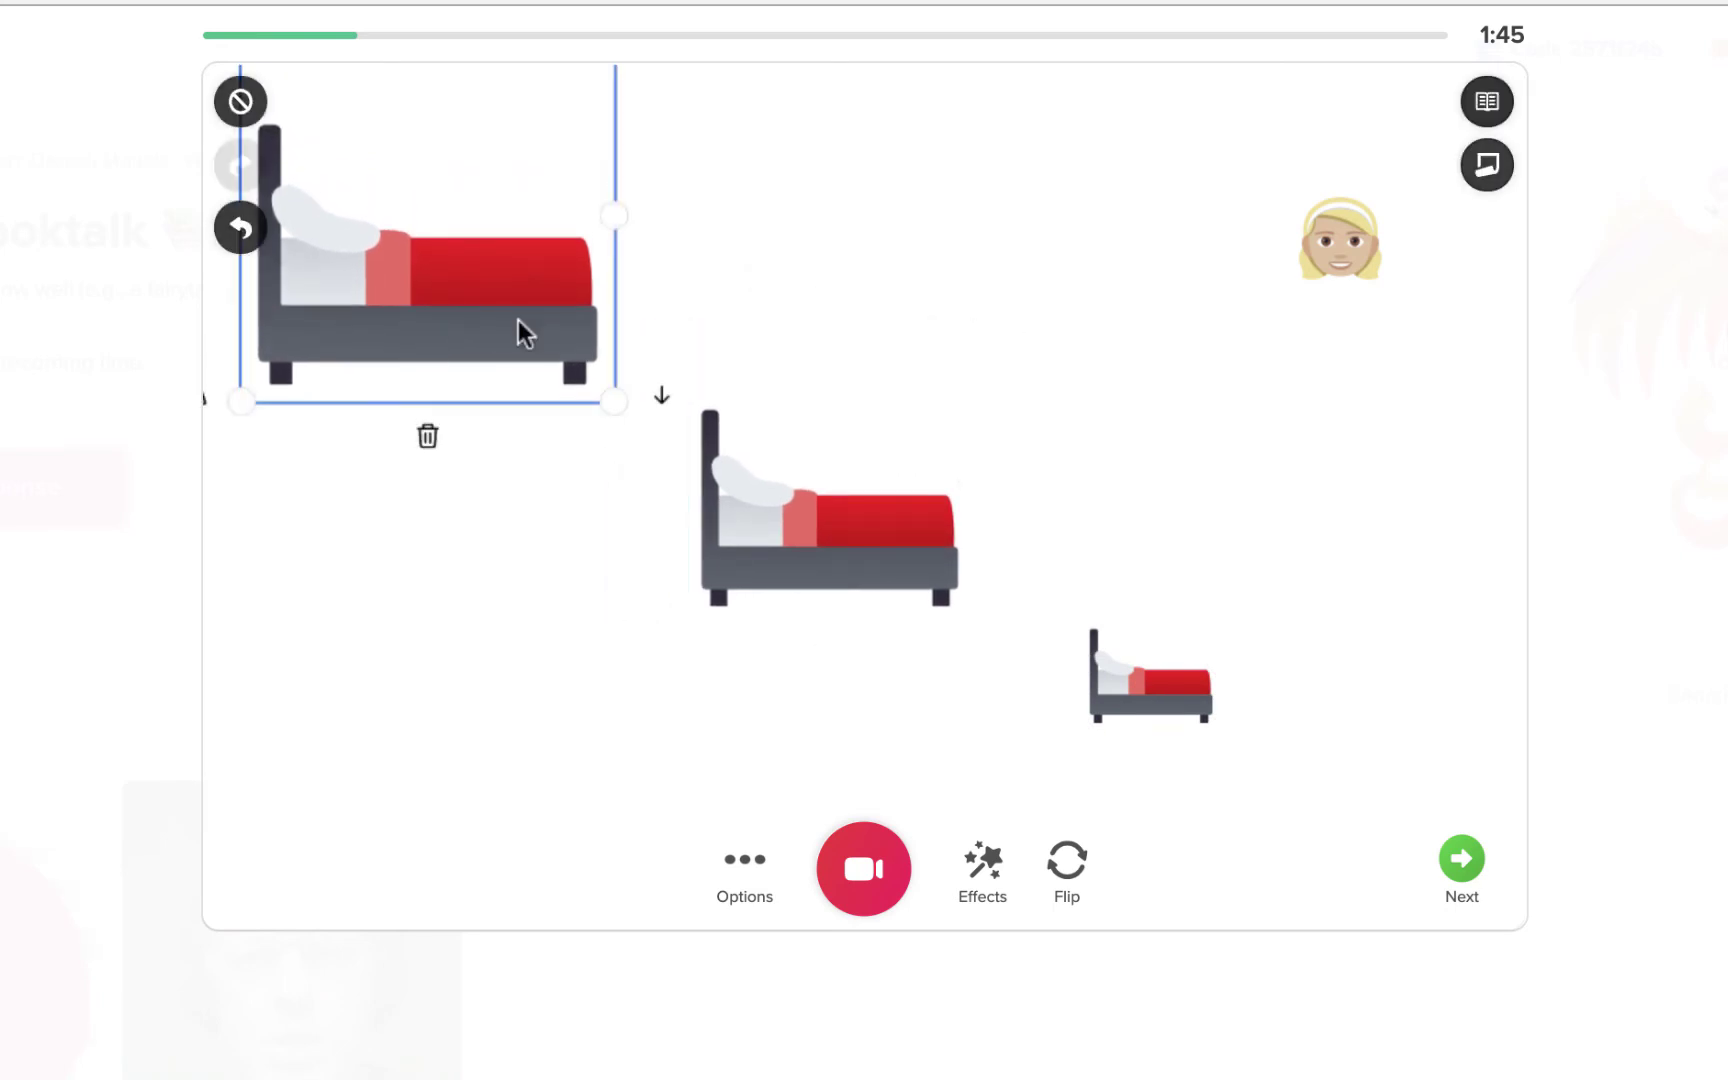
{"action": "left_click", "coordinate": [603, 738]}
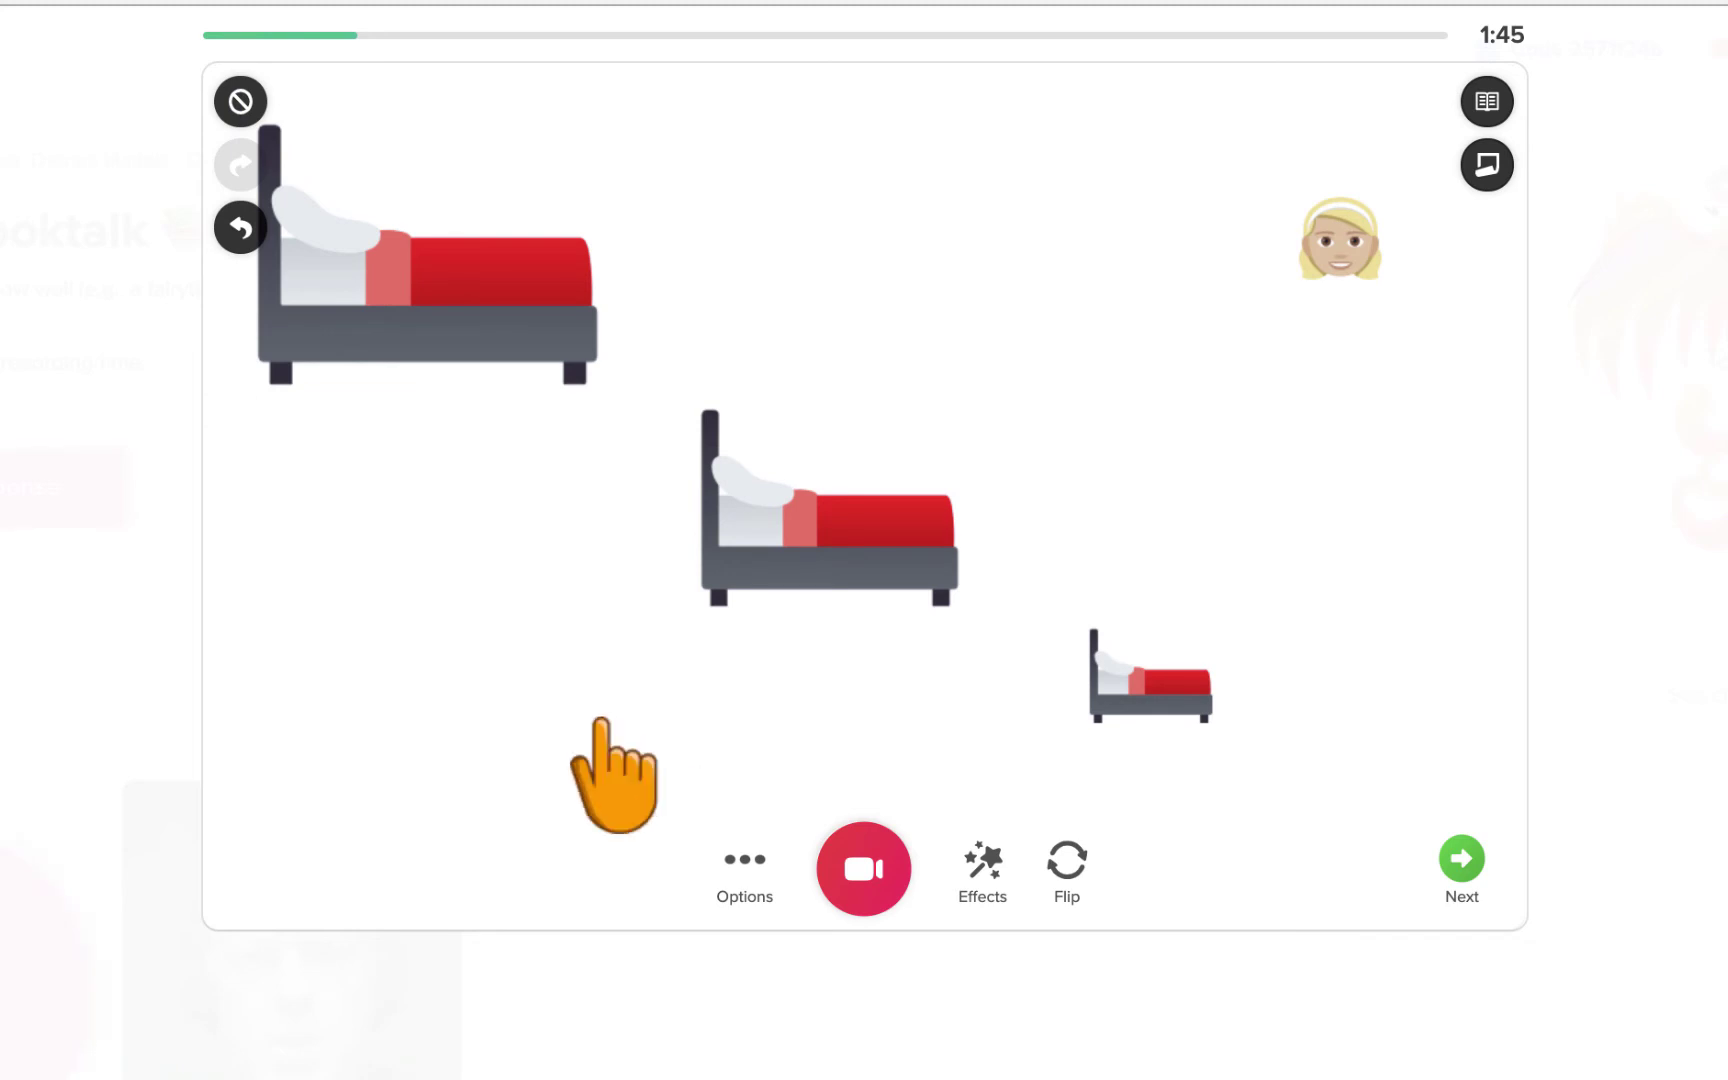
{"action": "key", "text": "space"}
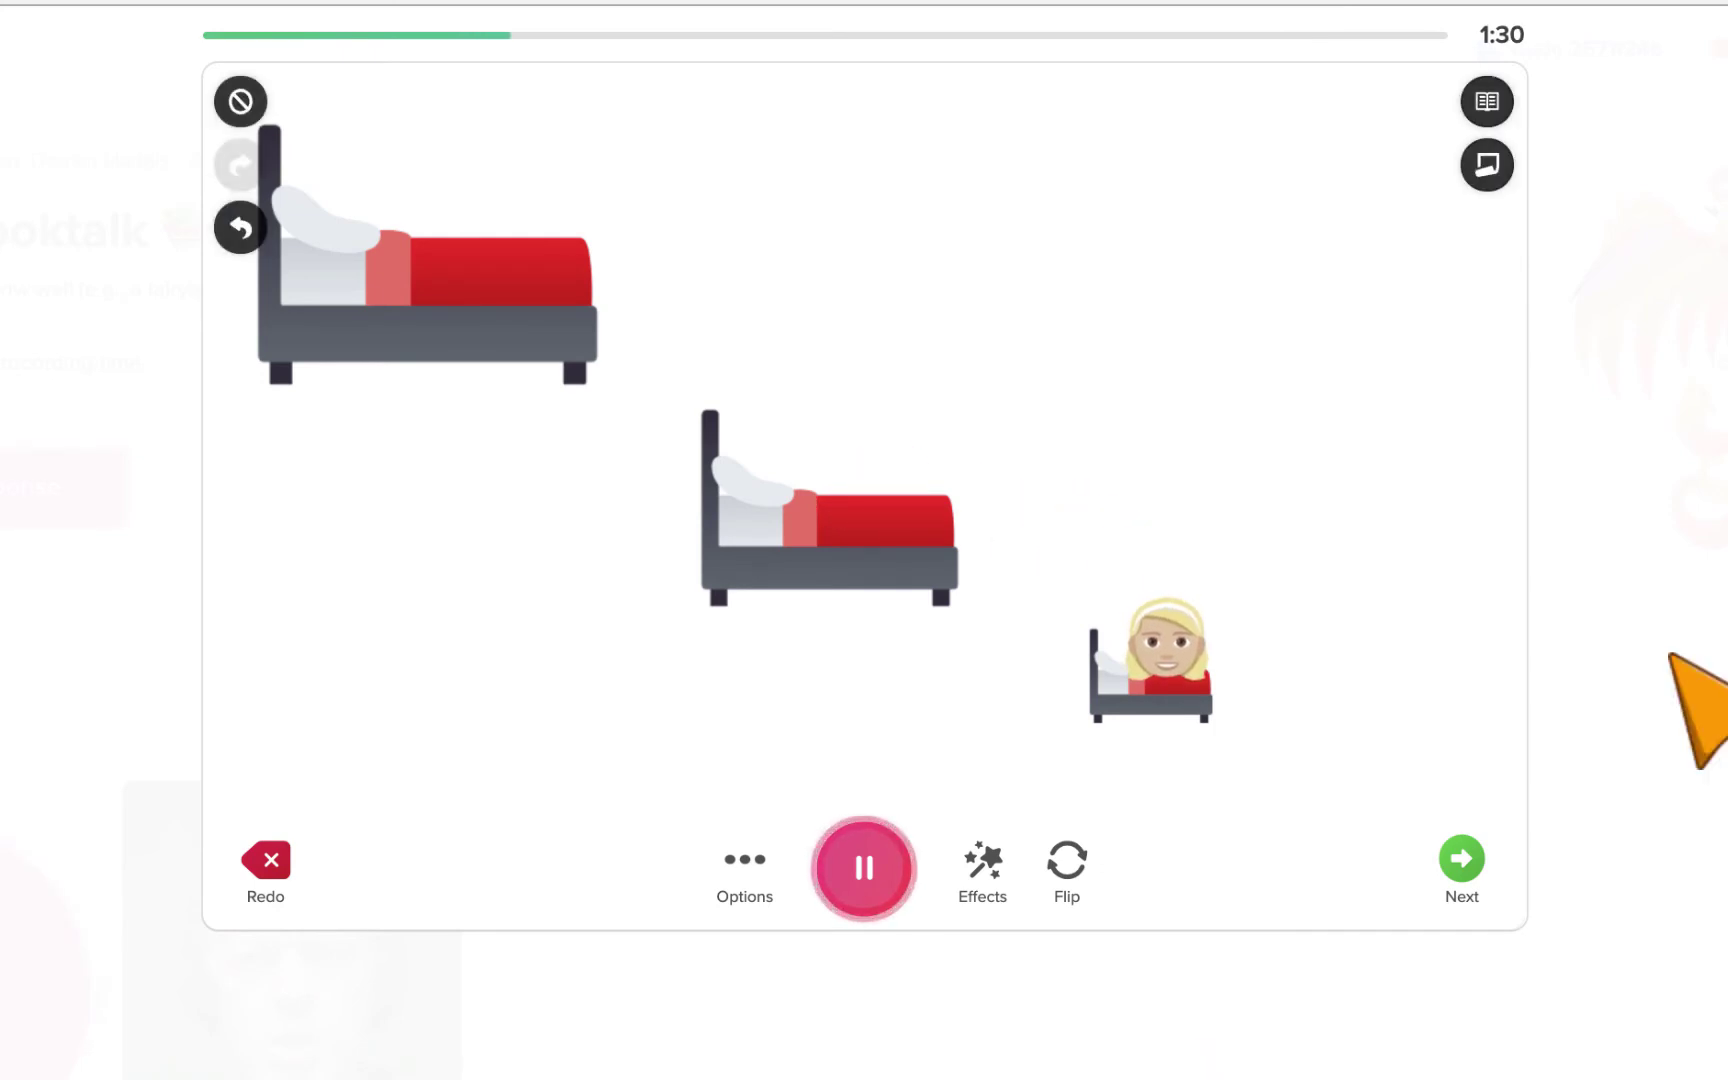
Stop the whiteboard clip, preview the second clip in the review timeline, then return to the camera
{"action": "left_click", "coordinate": [860, 865]}
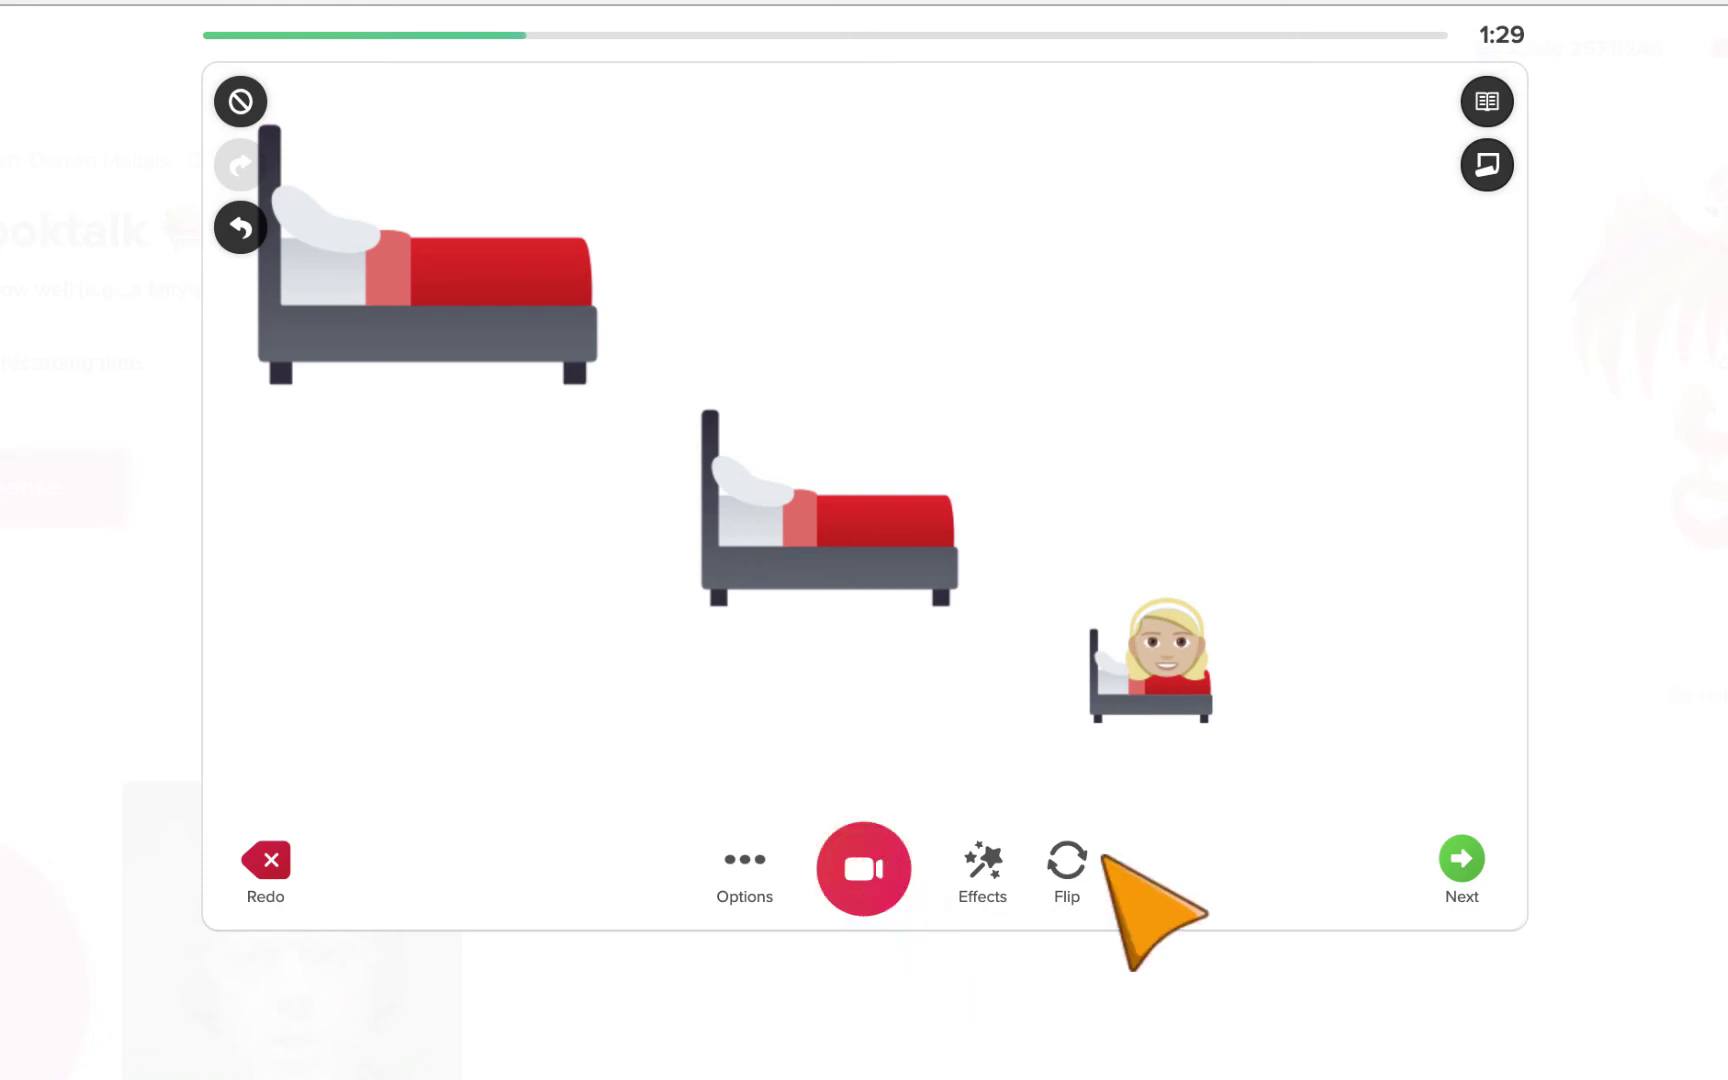
{"action": "left_click", "coordinate": [1460, 858]}
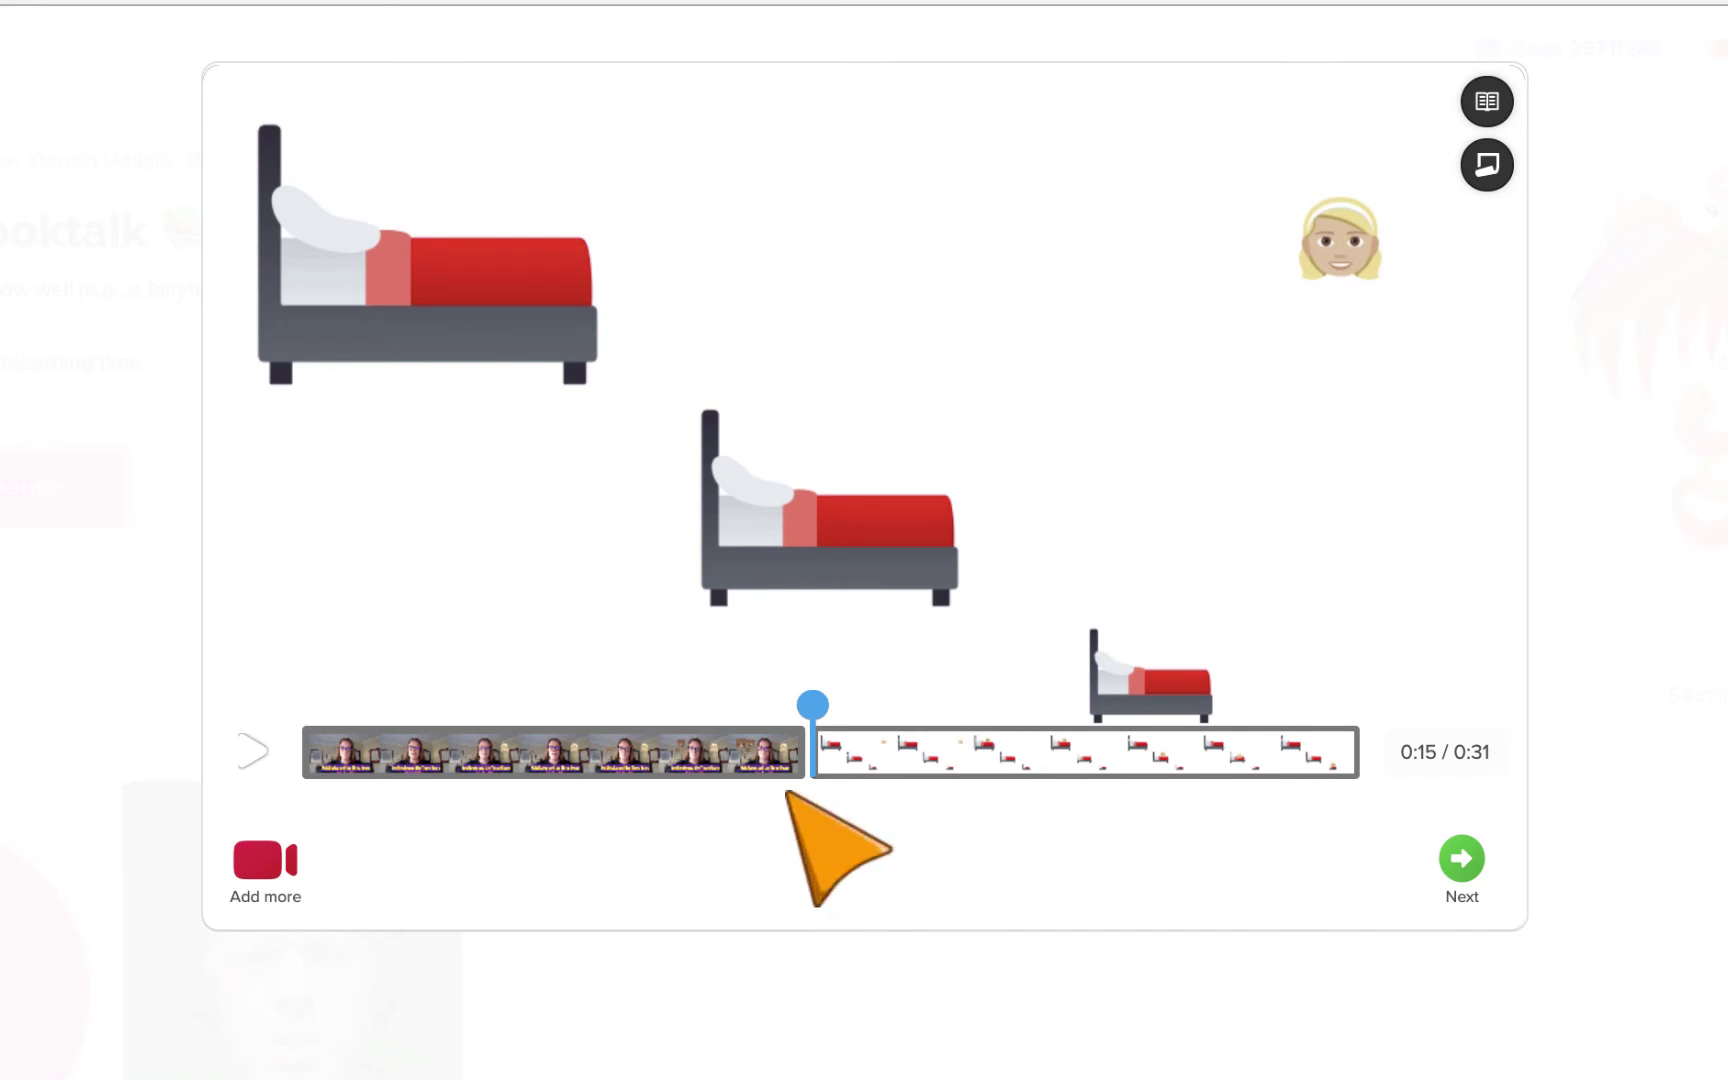
{"action": "left_click", "coordinate": [853, 750]}
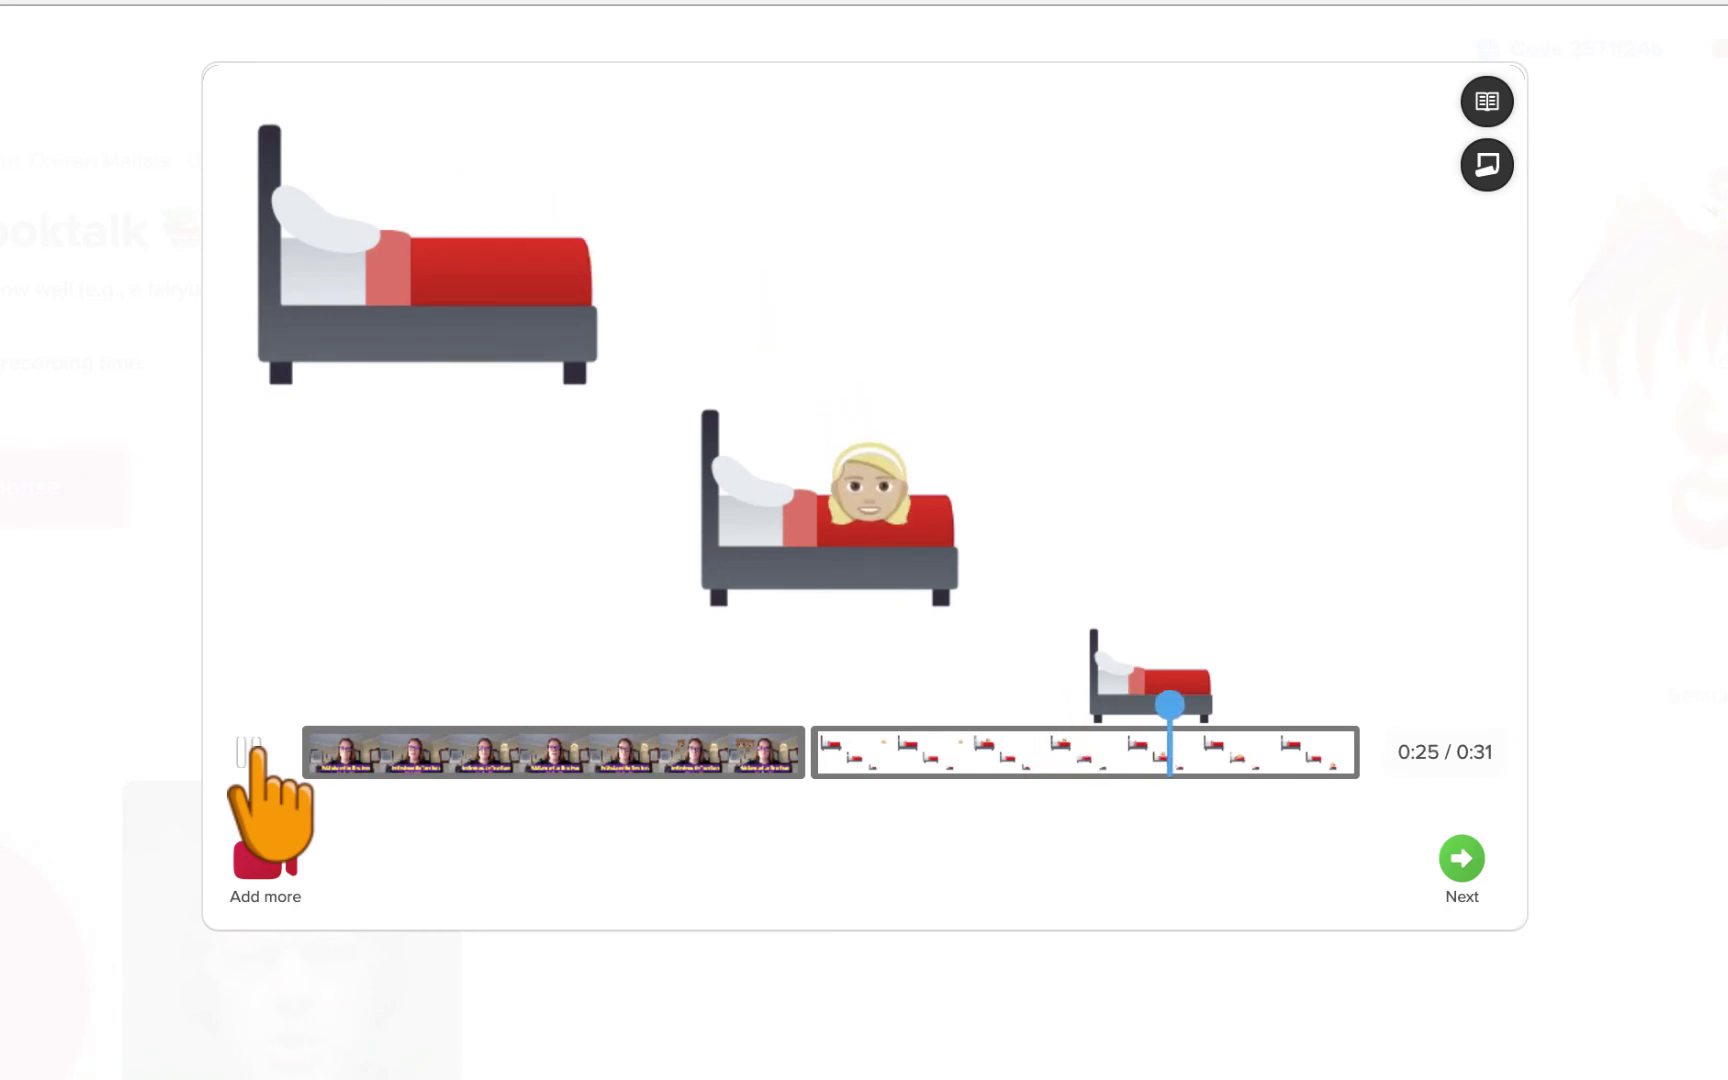
{"action": "left_click", "coordinate": [258, 855]}
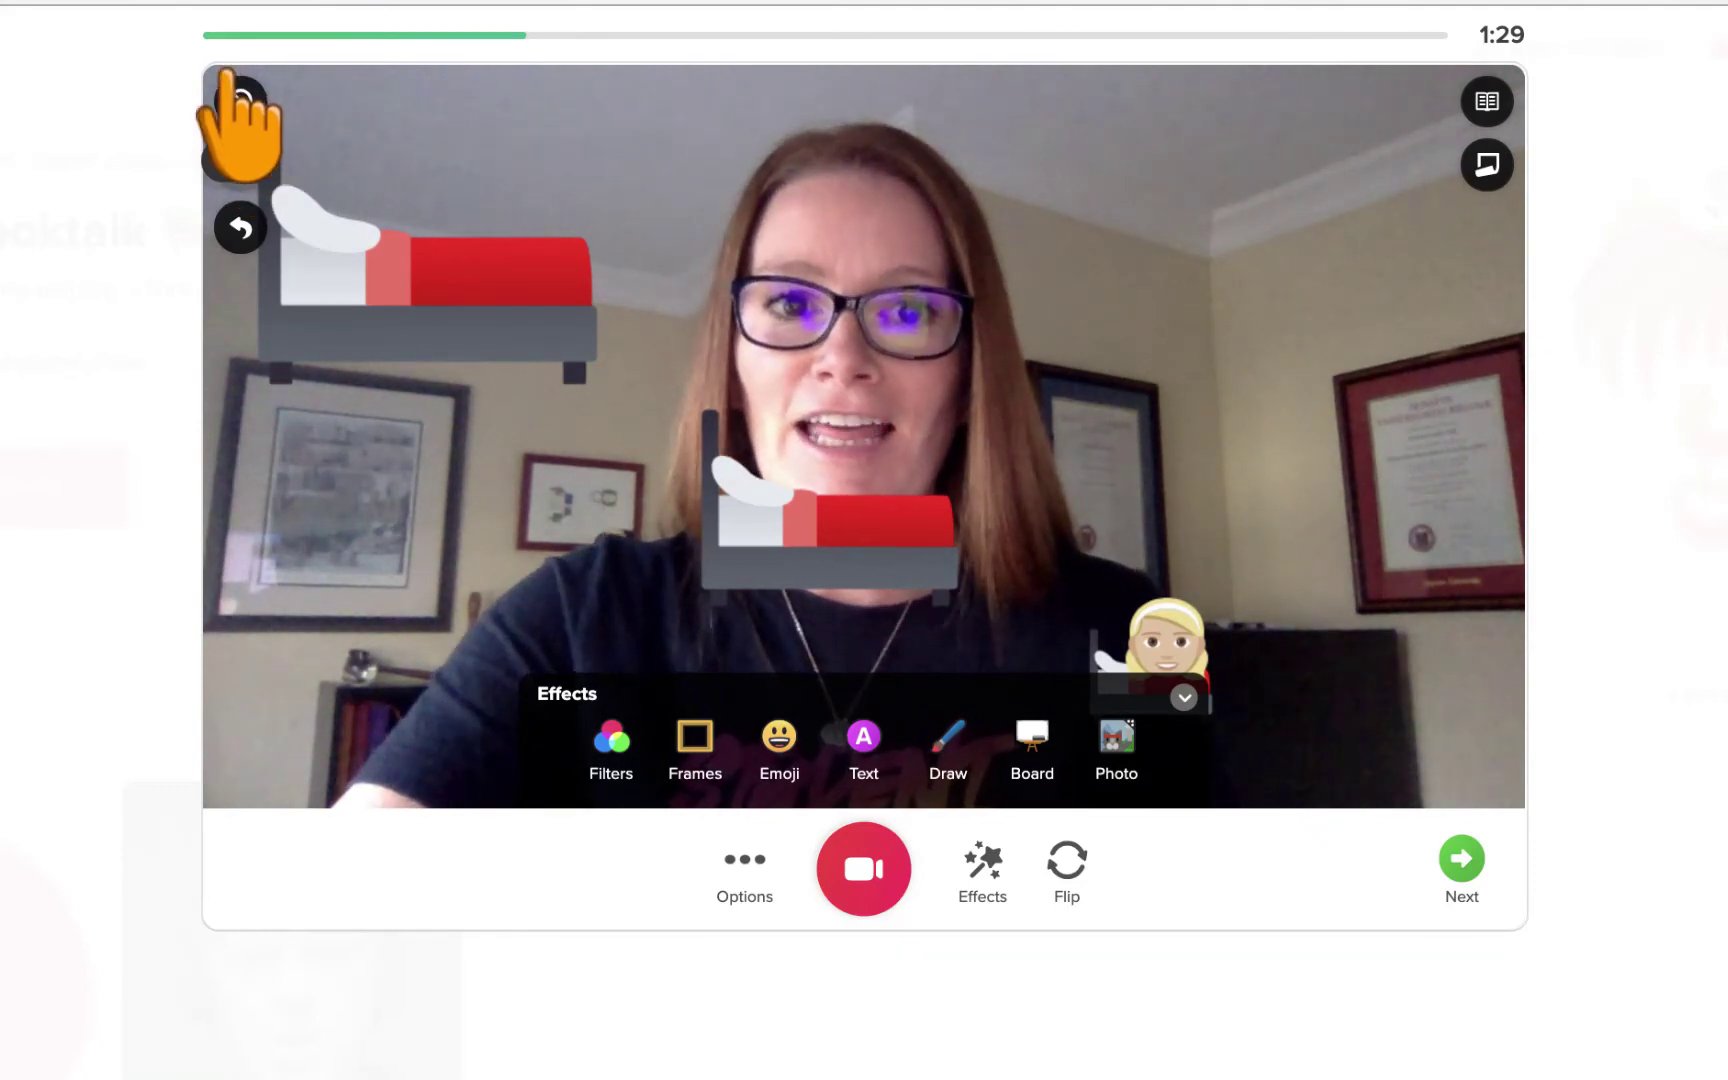
Clear every bed and Goldilocks sticker from the webcam view using Clear all
{"action": "left_click", "coordinate": [241, 101]}
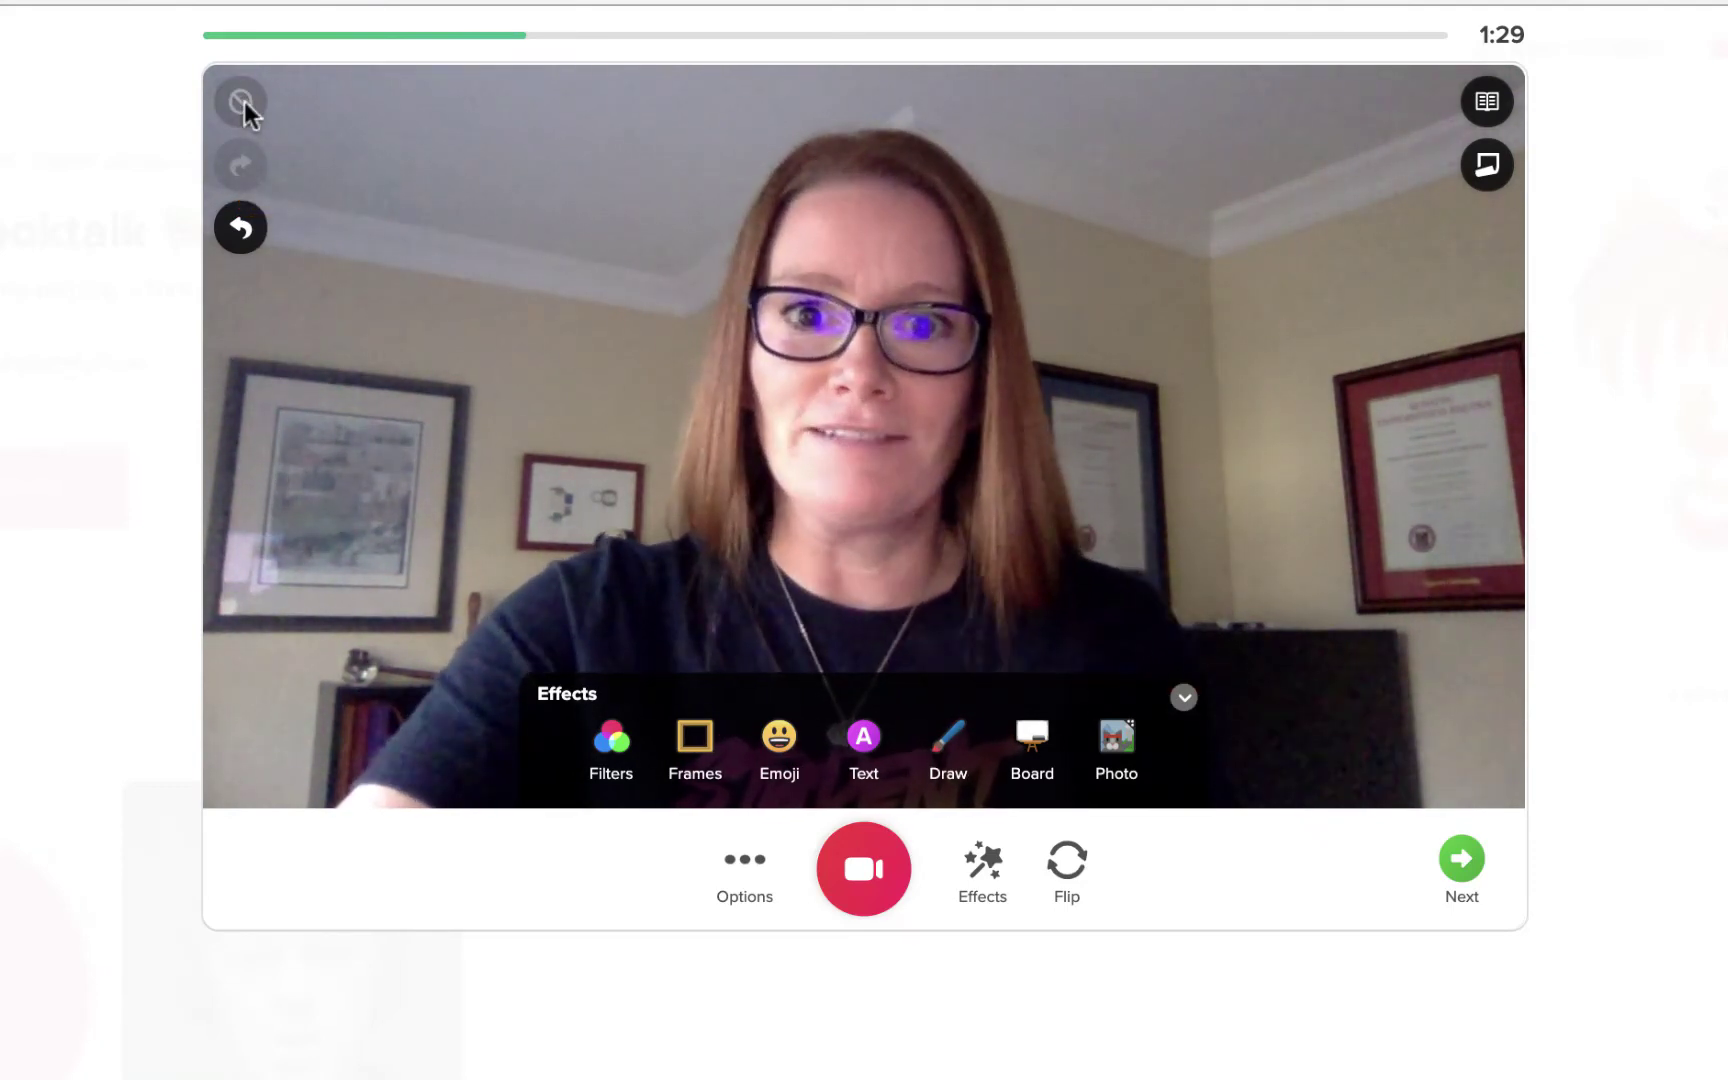